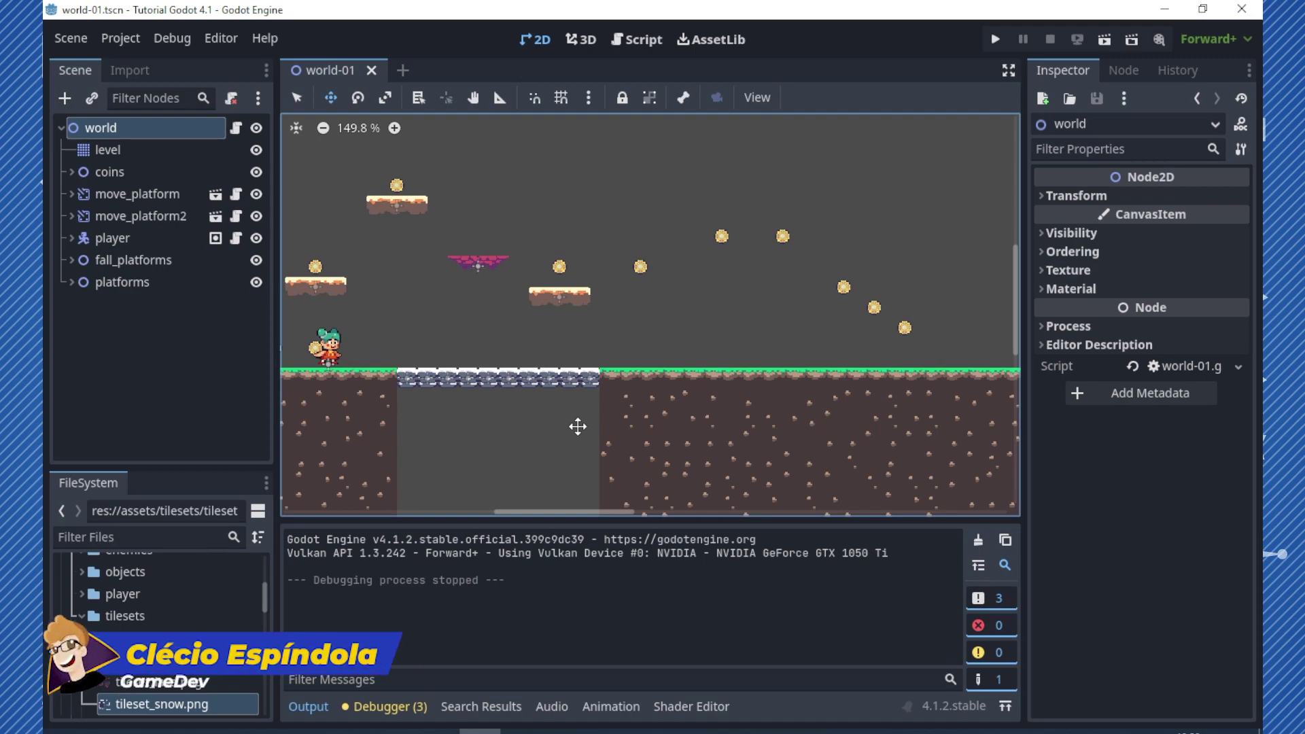
Run the game with F5 and walk and jump the character around the crate
{"action": "key", "text": "F5"}
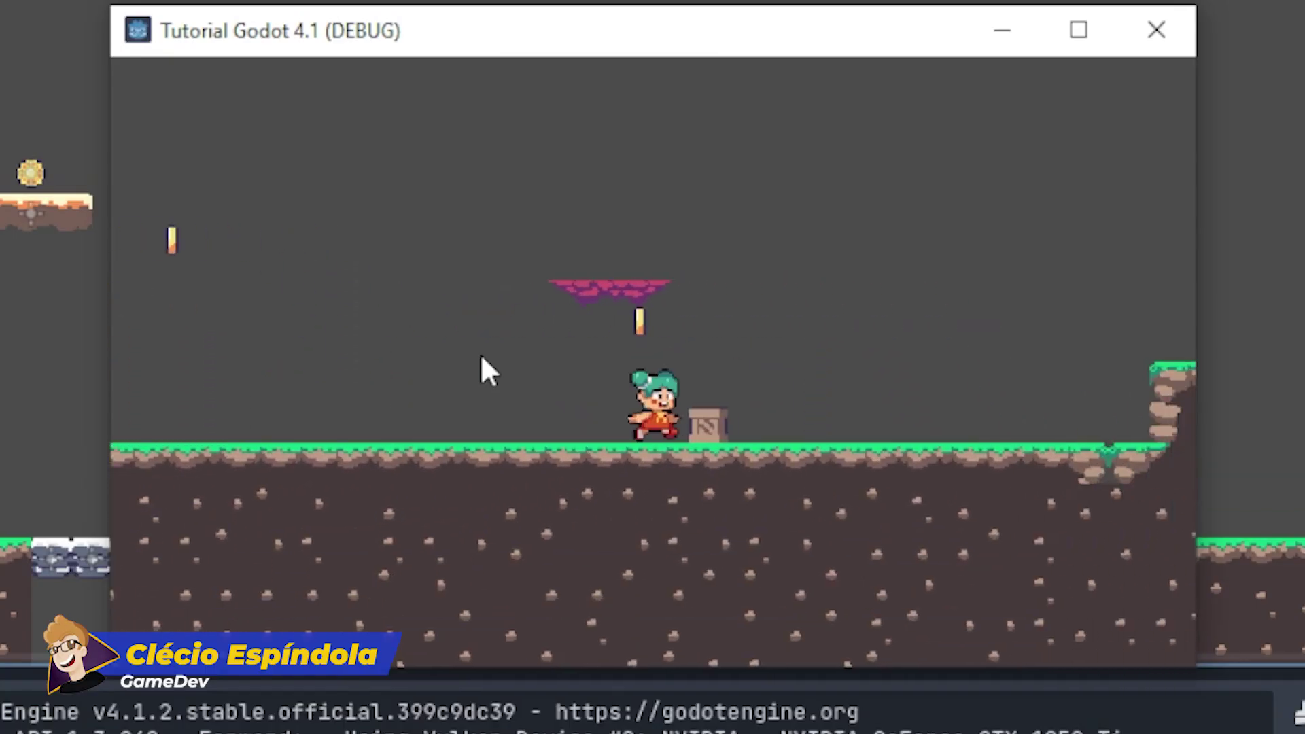
{"action": "key", "text": "space"}
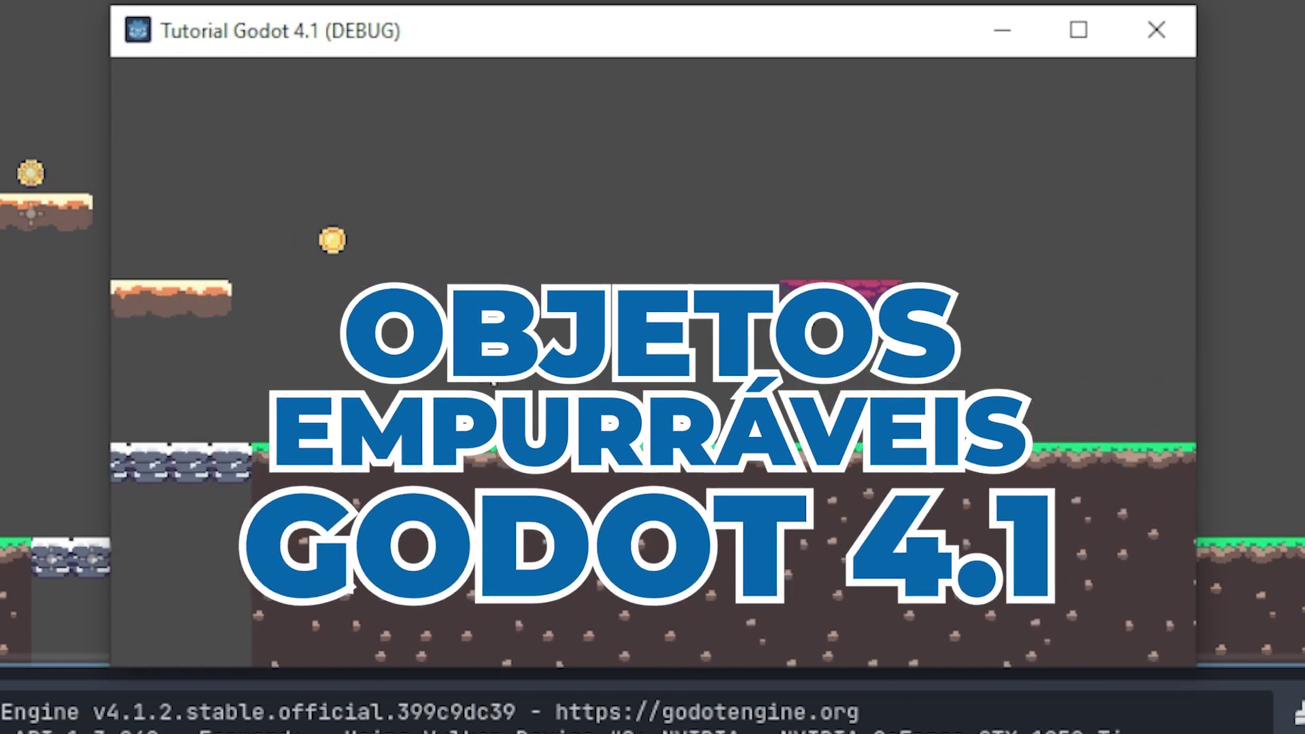
{"action": "key", "text": "Left"}
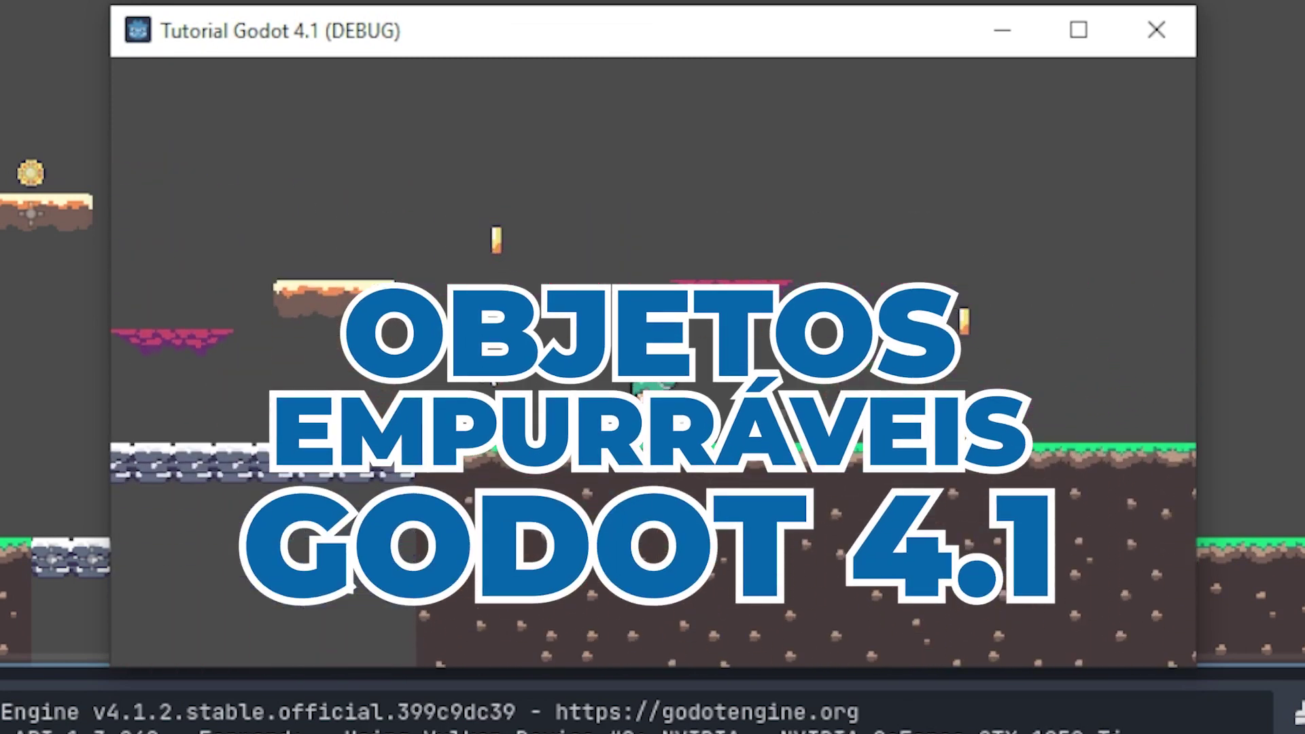
{"action": "key", "text": "Right"}
{"action": "key", "text": "space"}
{"action": "key", "text": "Left"}
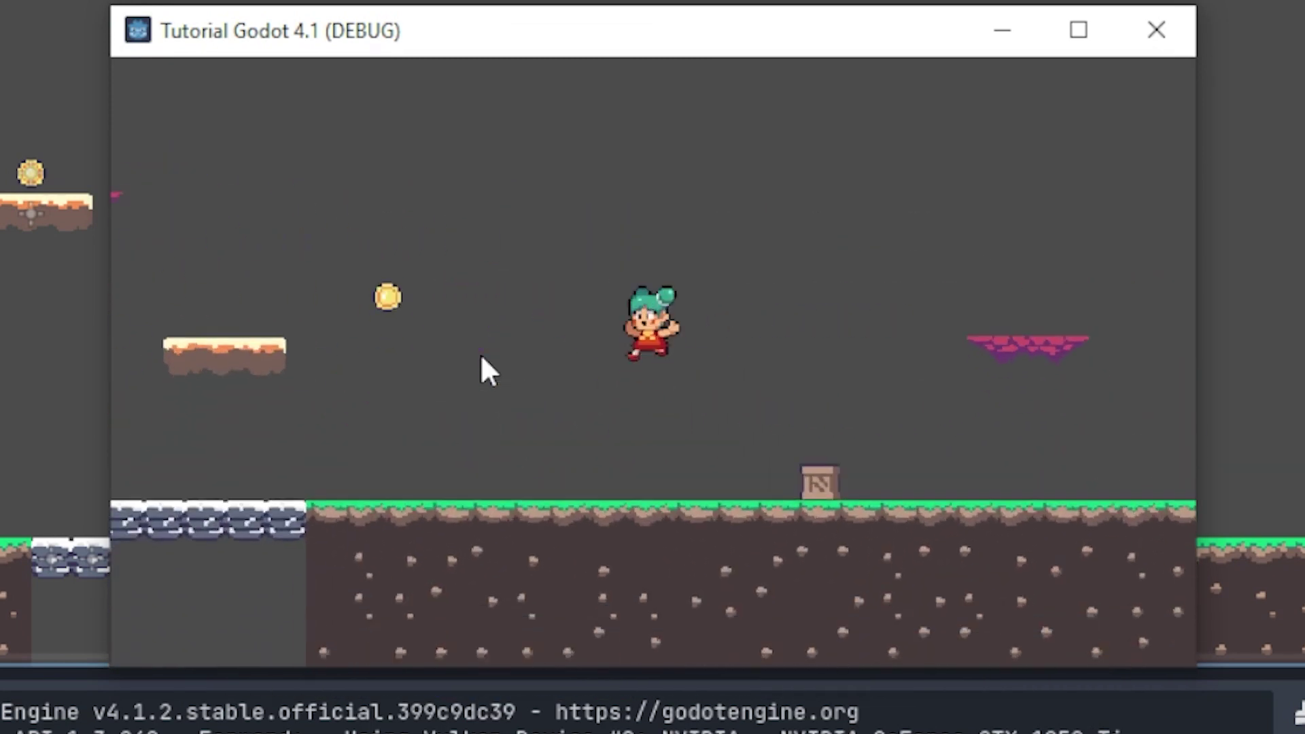
{"action": "key", "text": "Right"}
{"action": "key", "text": "Left"}
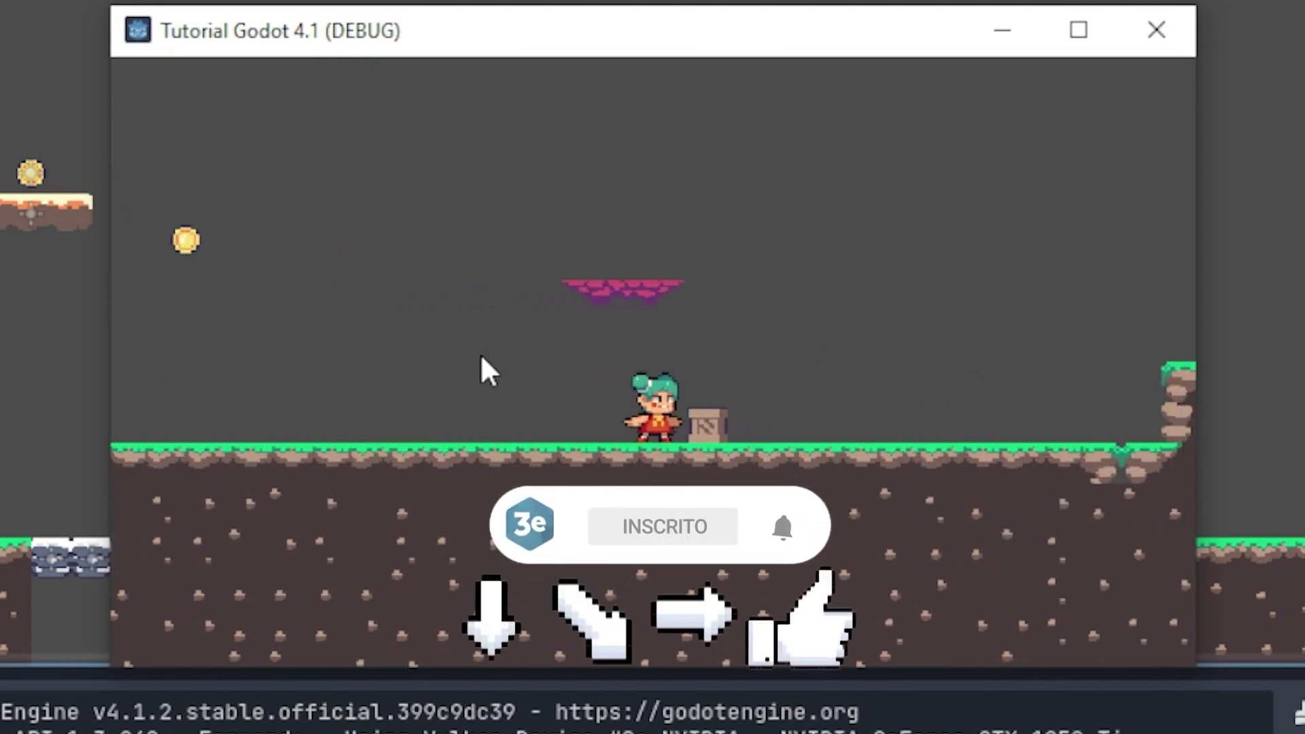
{"action": "key", "text": "space"}
{"action": "key", "text": "Right"}
{"action": "key", "text": "Left"}
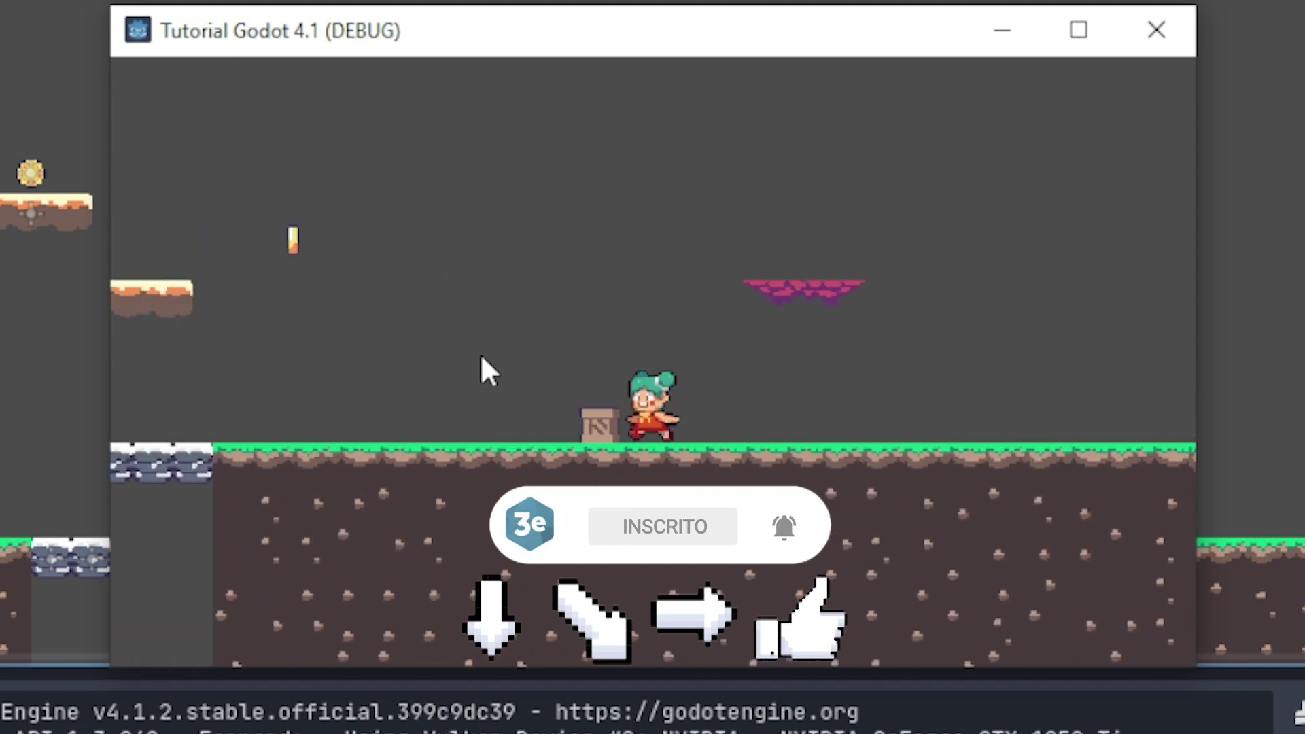
{"action": "key", "text": "space"}
{"action": "key", "text": "Right"}
{"action": "key", "text": "space"}
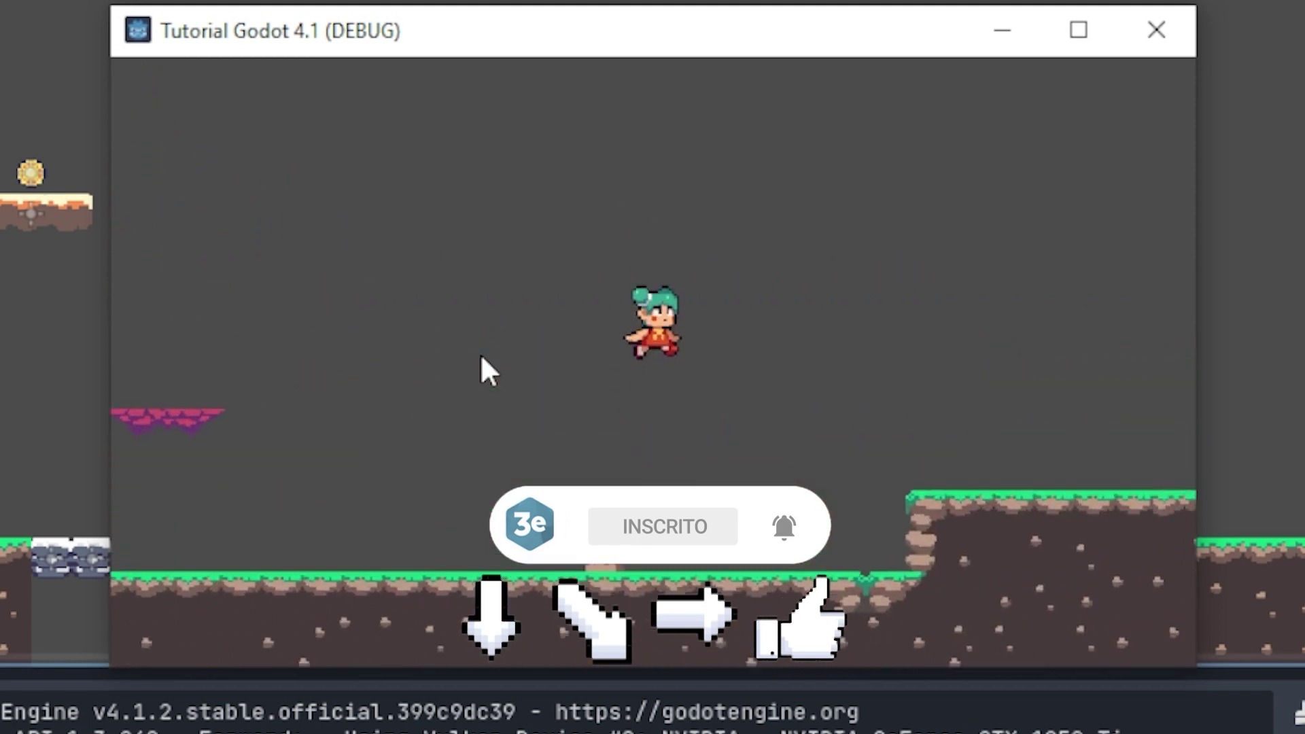
{"action": "key", "text": "Left"}
{"action": "key", "text": "space"}
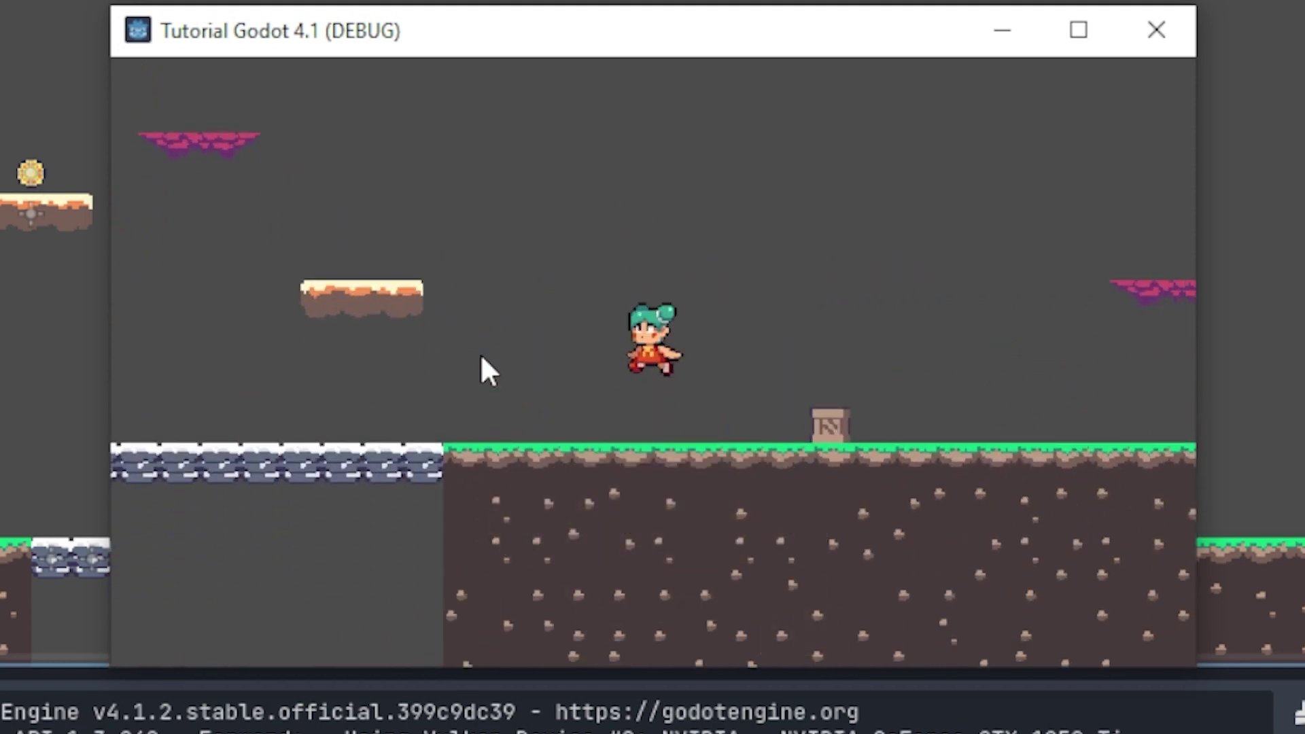
{"action": "key", "text": "space"}
{"action": "key", "text": "Left"}
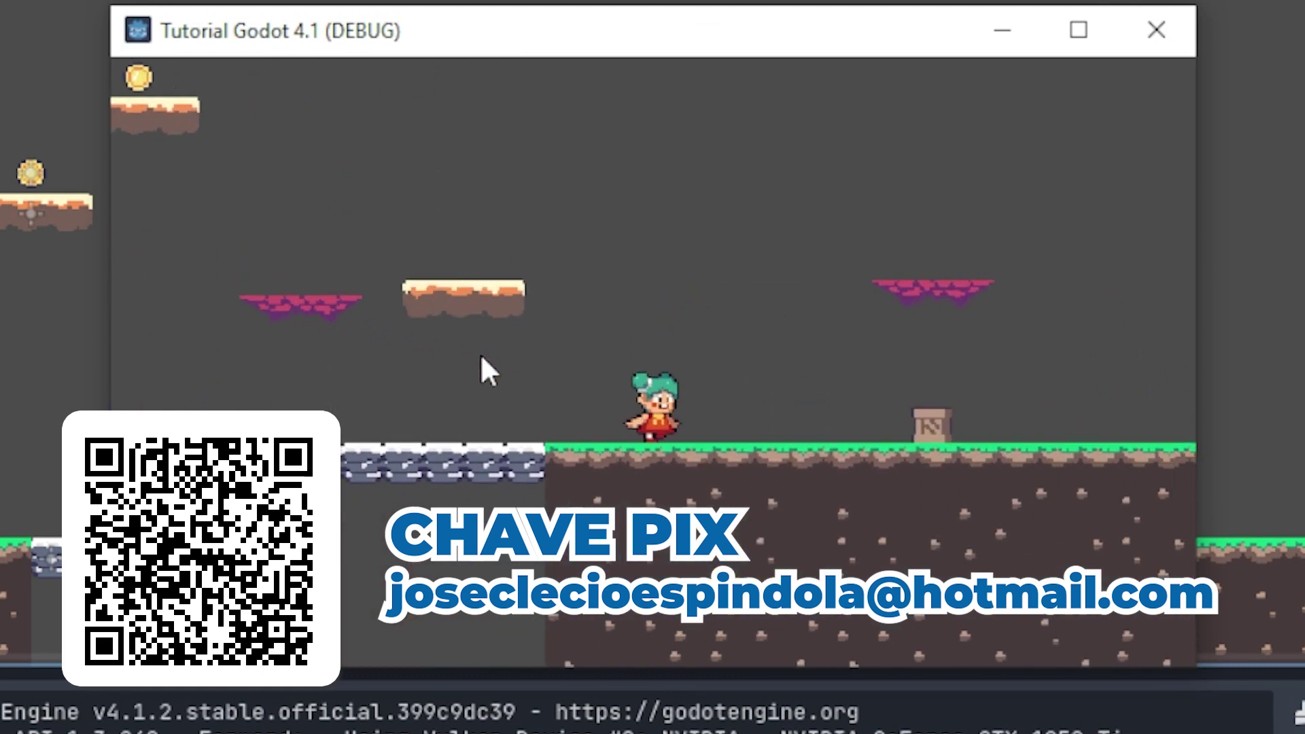
{"action": "key", "text": "Right"}
{"action": "key", "text": "space"}
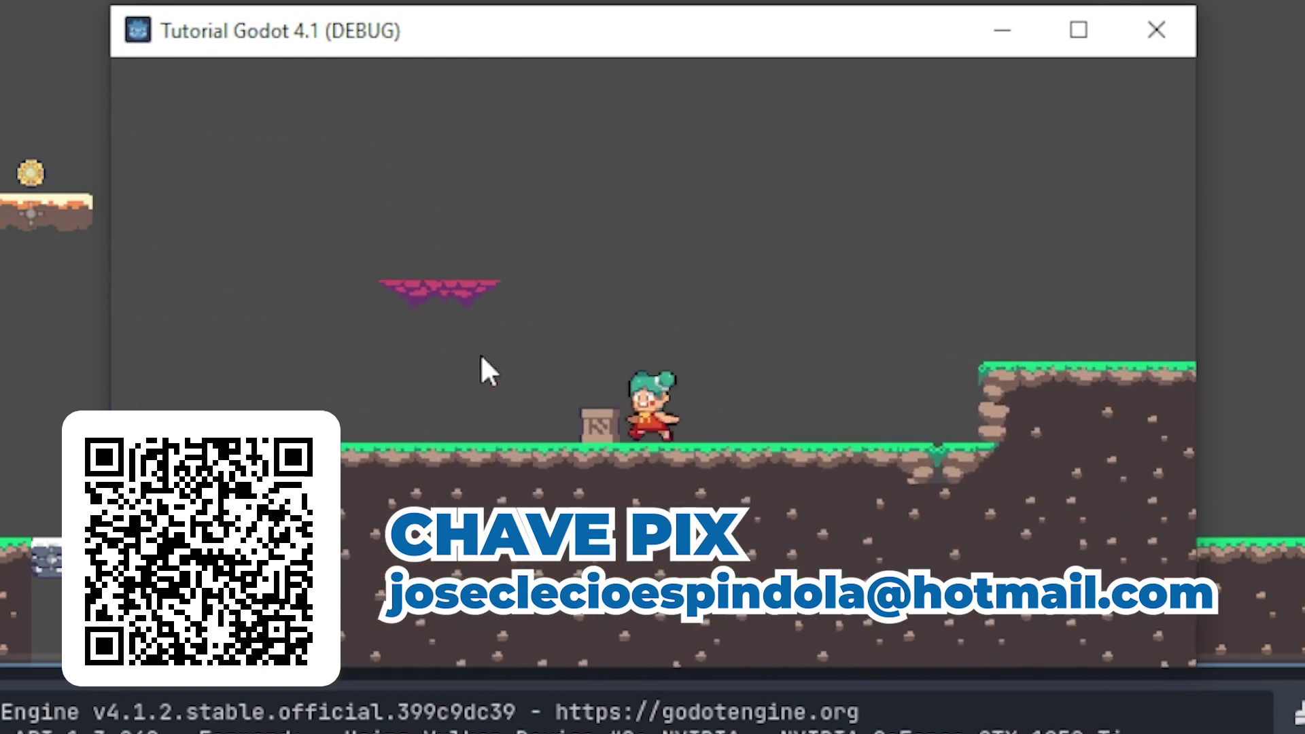
{"action": "key", "text": "Left"}
{"action": "key", "text": "space"}
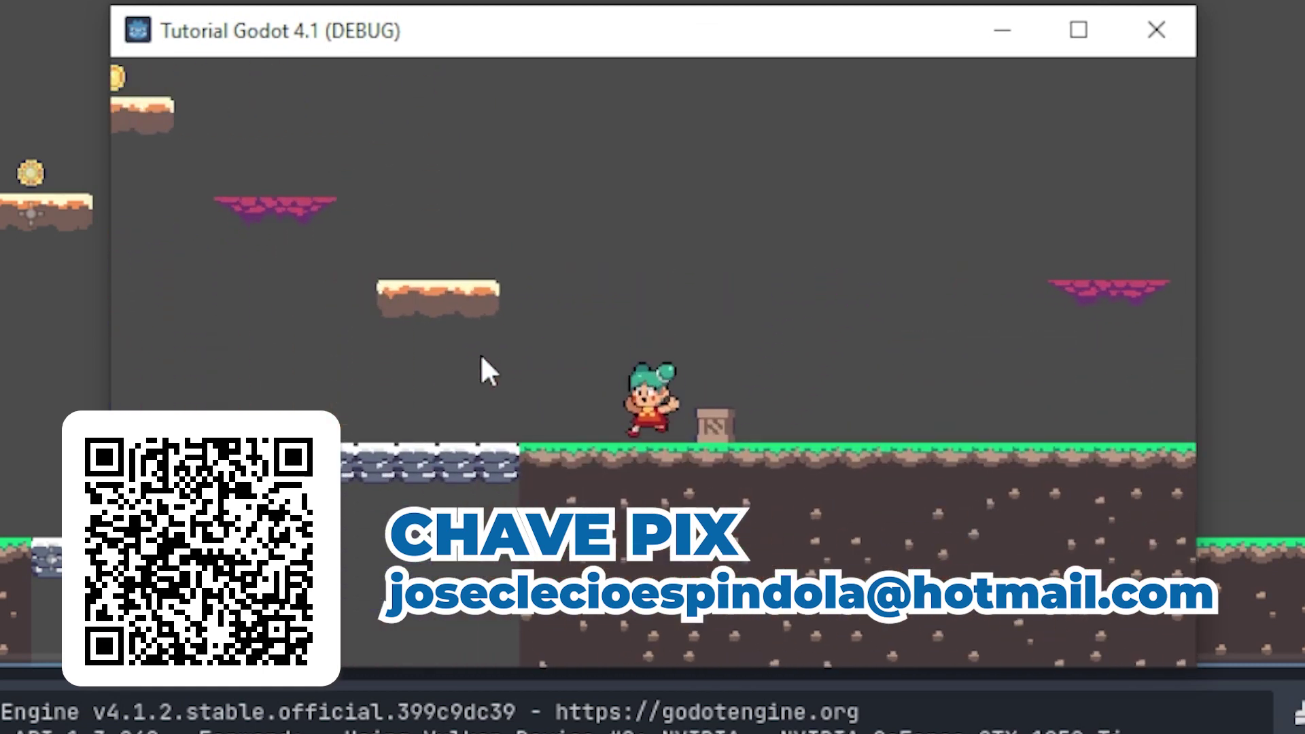
{"action": "key", "text": "Right"}
{"action": "key", "text": "space"}
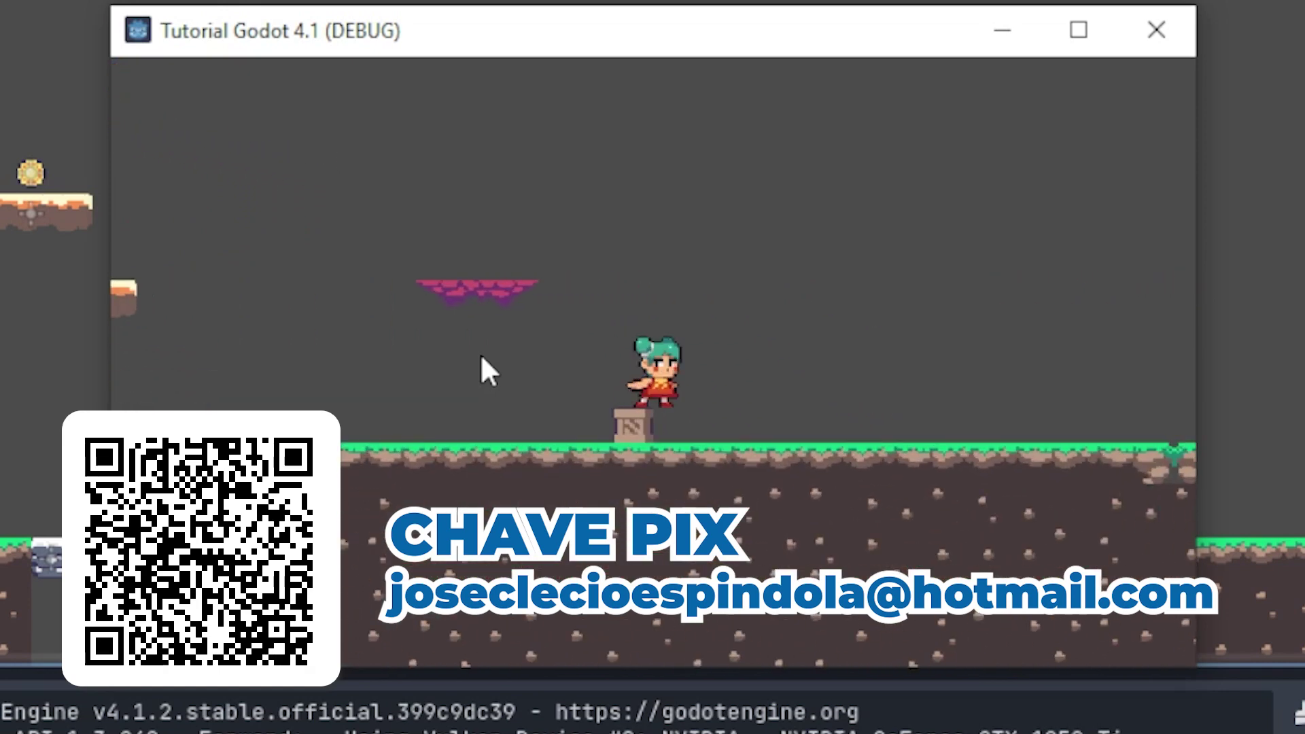
{"action": "key", "text": "Left"}
{"action": "key", "text": "space"}
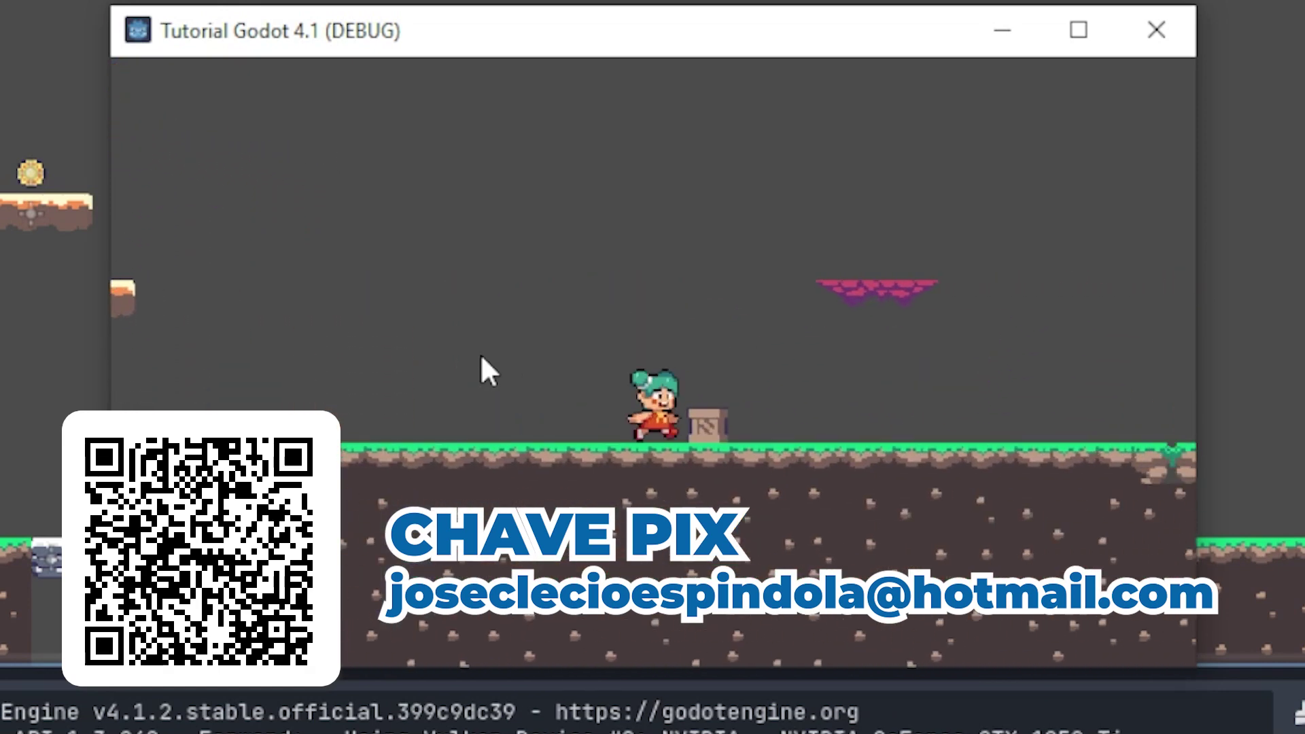
{"action": "key", "text": "Right"}
{"action": "key", "text": "space"}
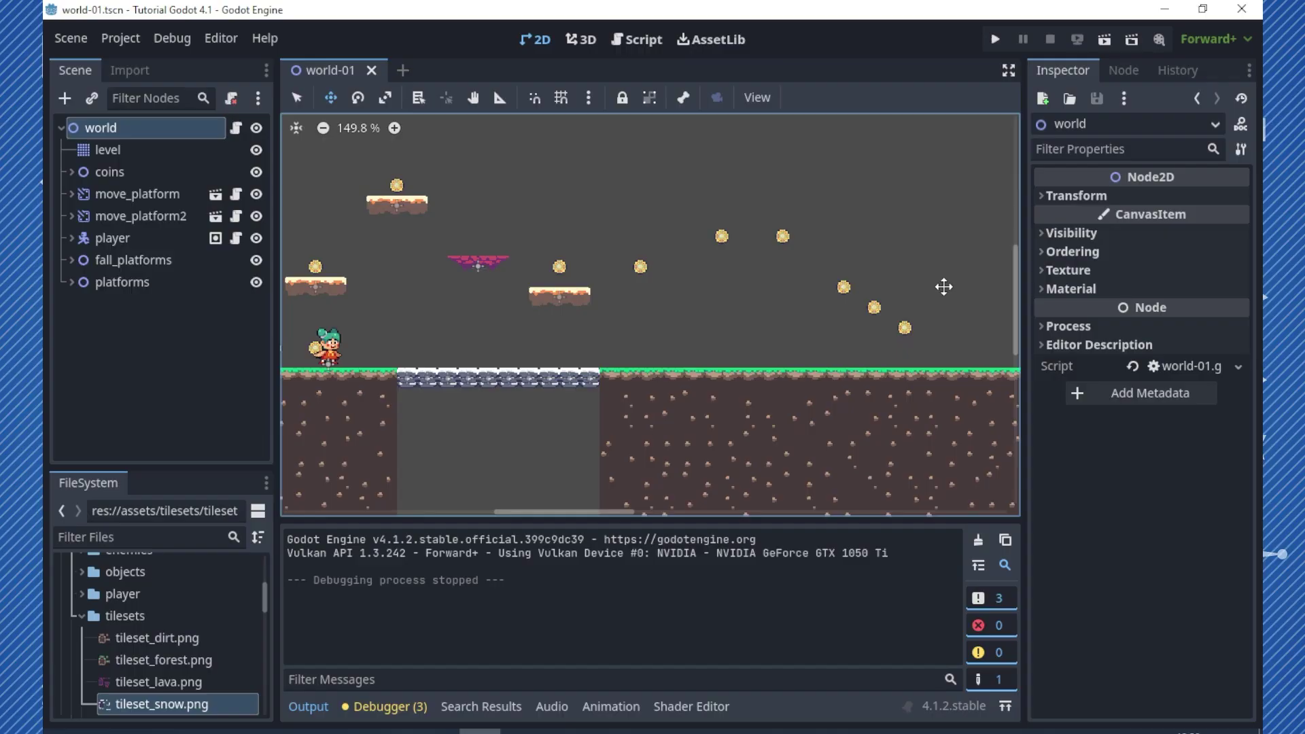
Run the current level, jump across the platforms, then close the game window
{"action": "left_click", "coordinate": [1103, 40]}
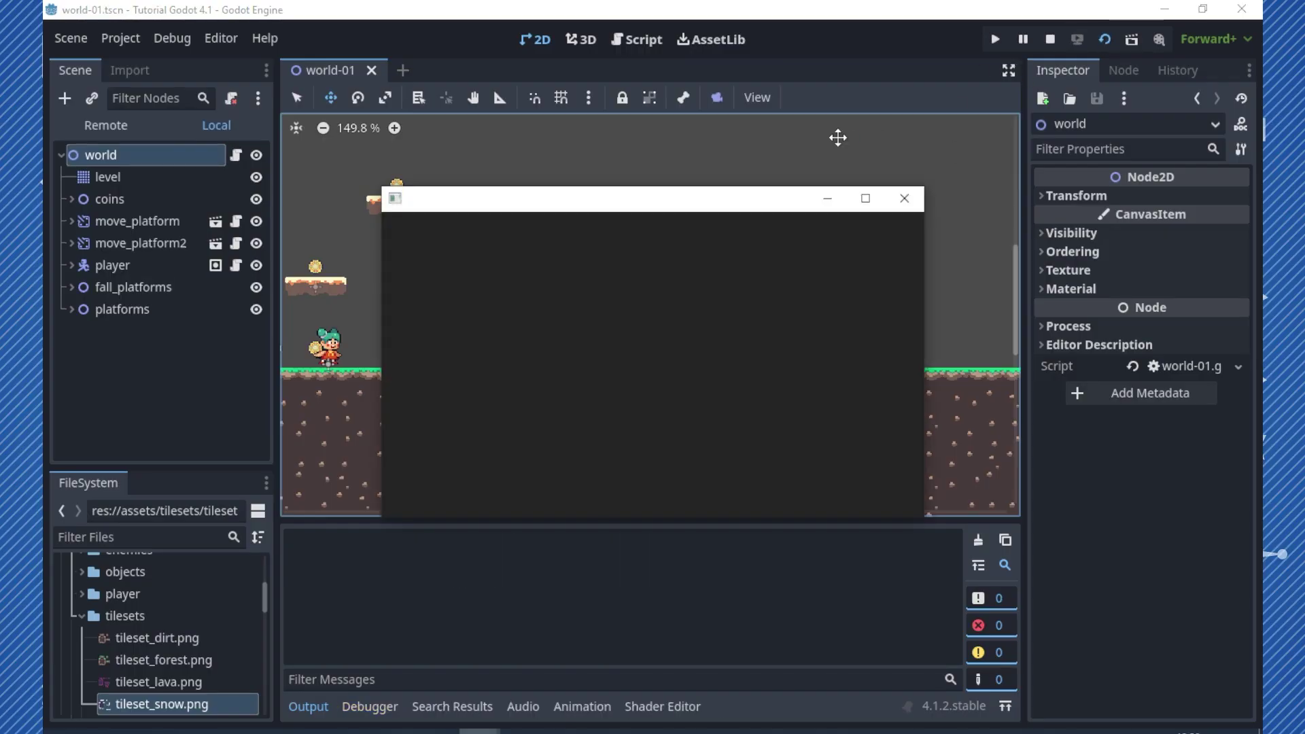
{"action": "key", "text": "space"}
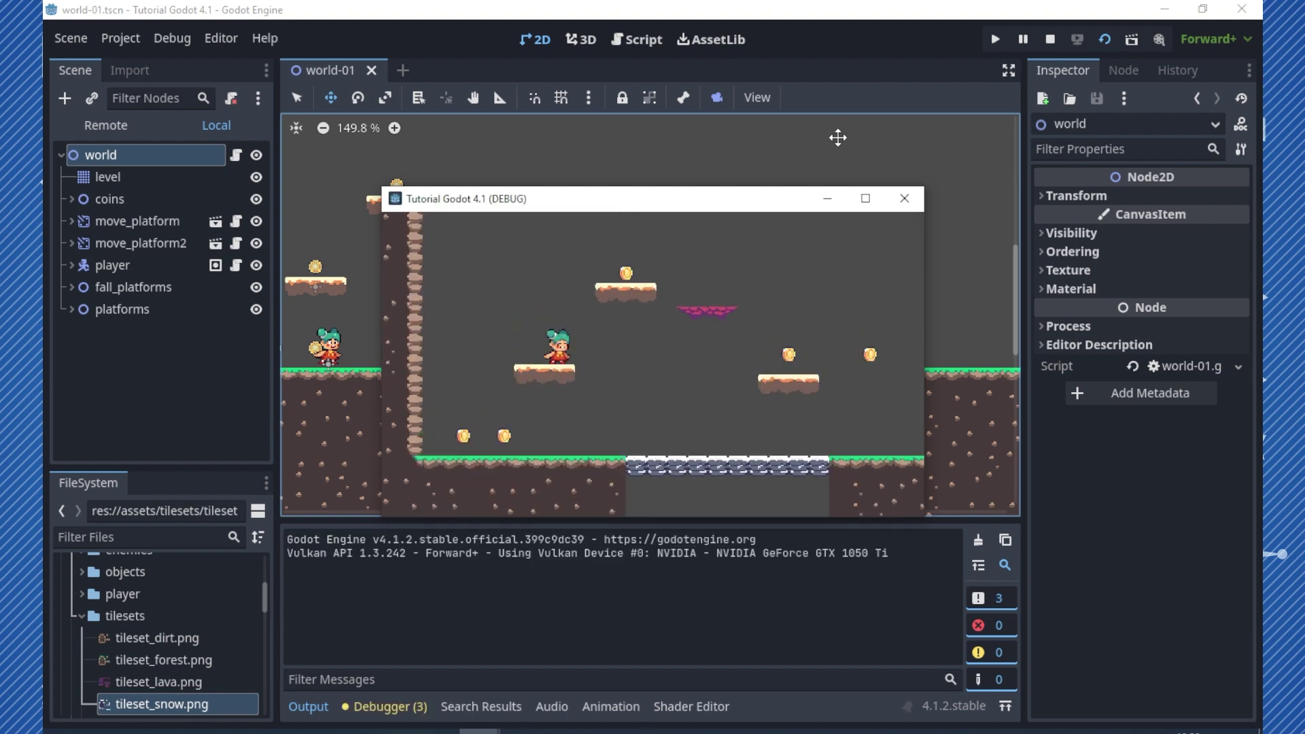
{"action": "key", "text": "Right"}
{"action": "key", "text": "space"}
{"action": "key", "text": "Right"}
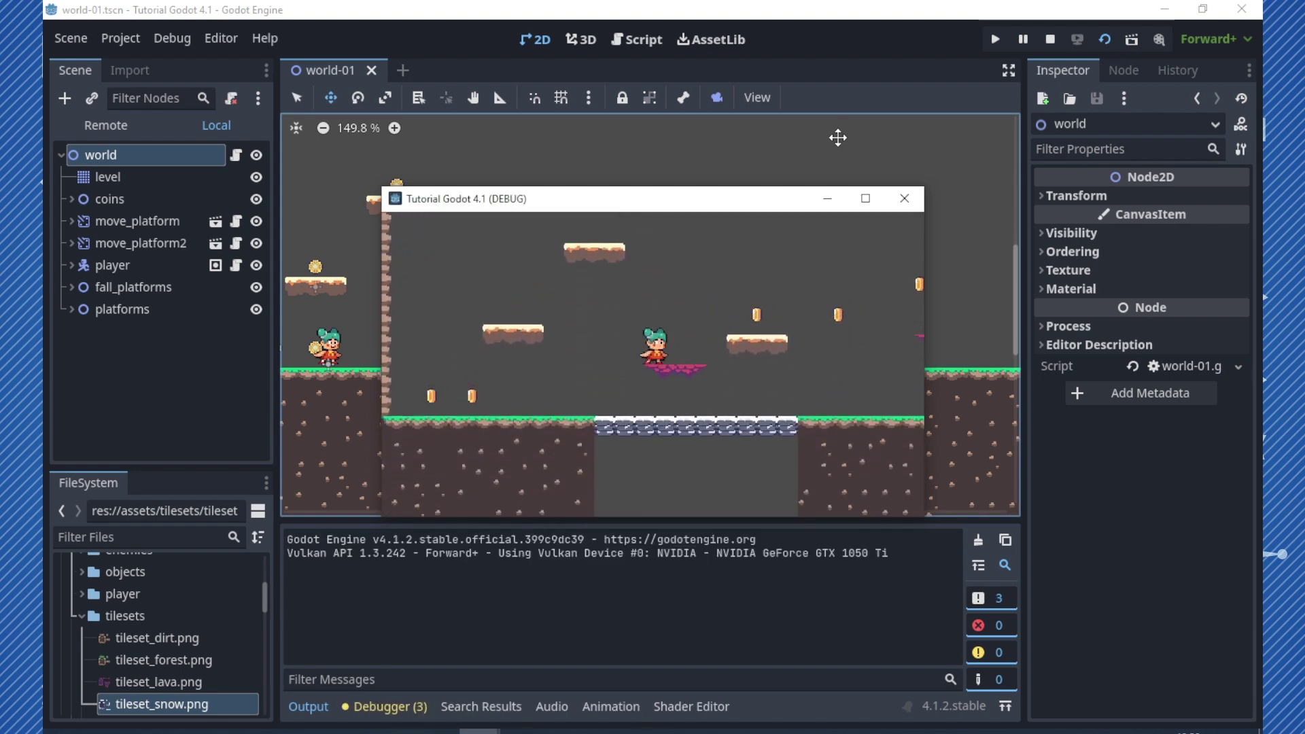
{"action": "key", "text": "space"}
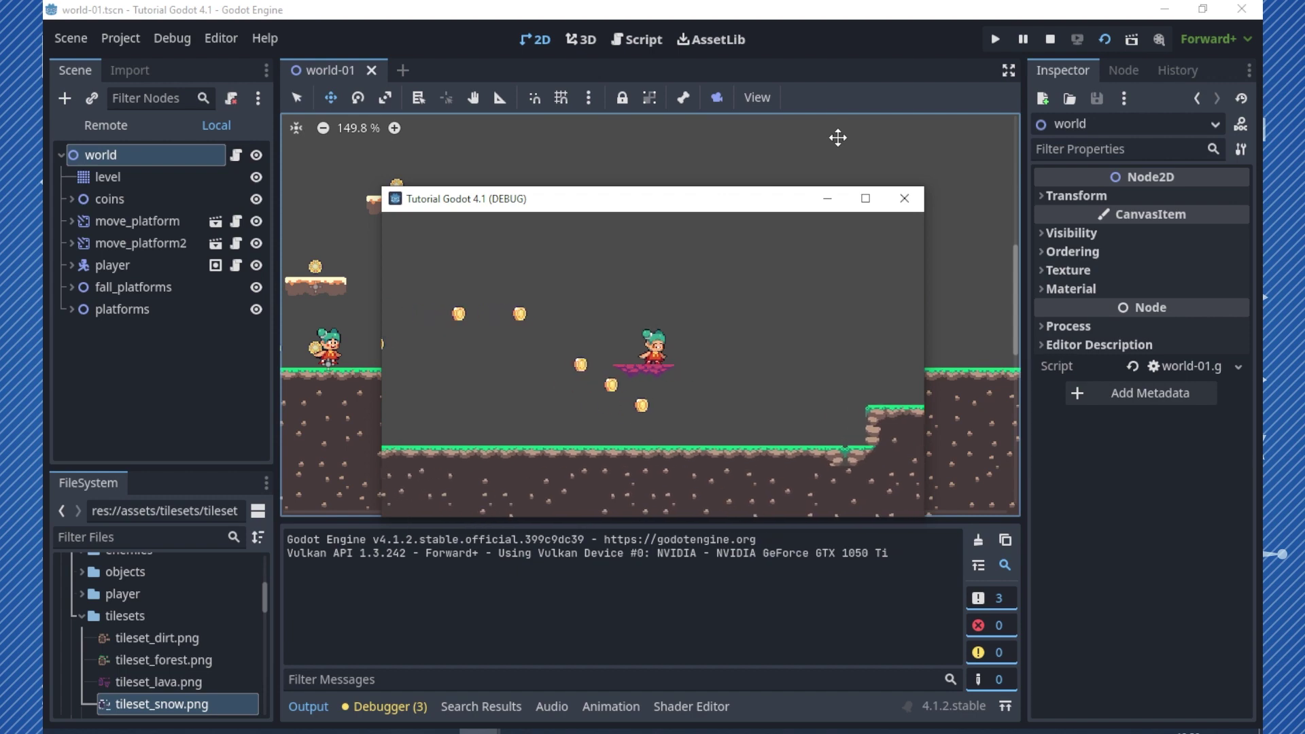
{"action": "key", "text": "Left"}
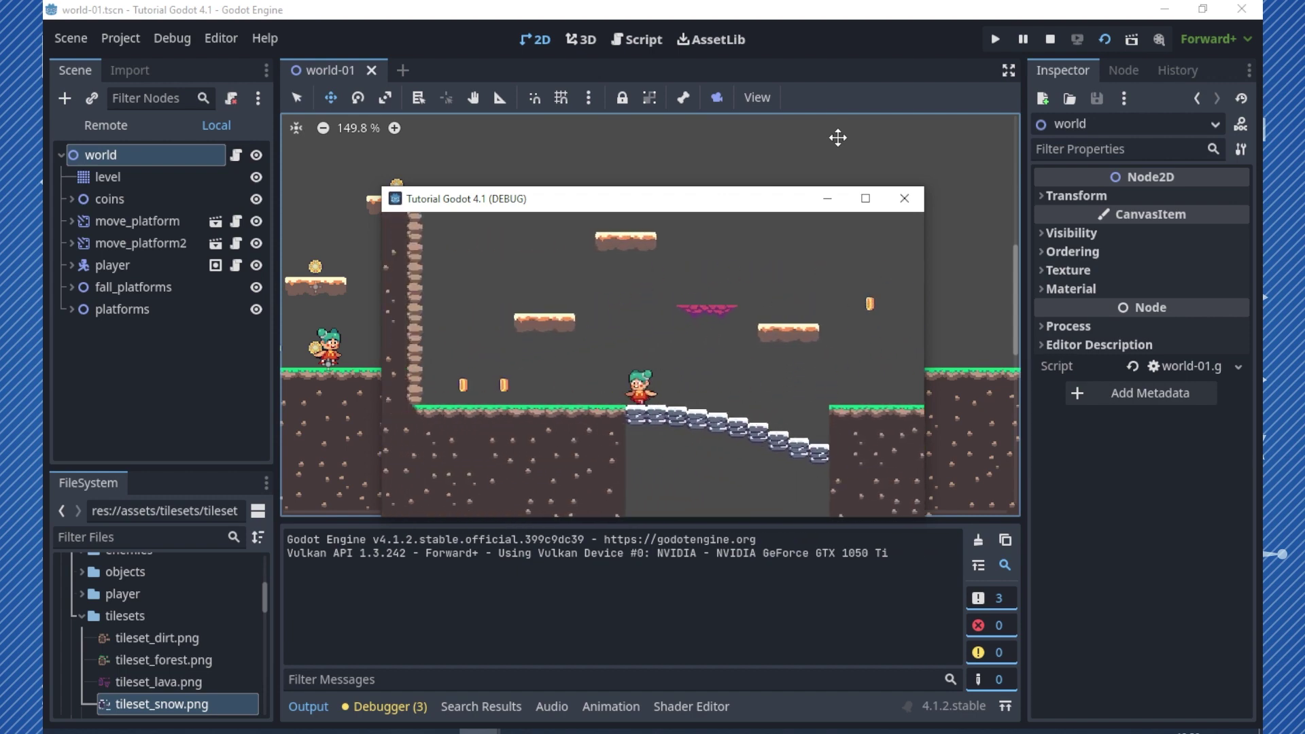
{"action": "key", "text": "Right"}
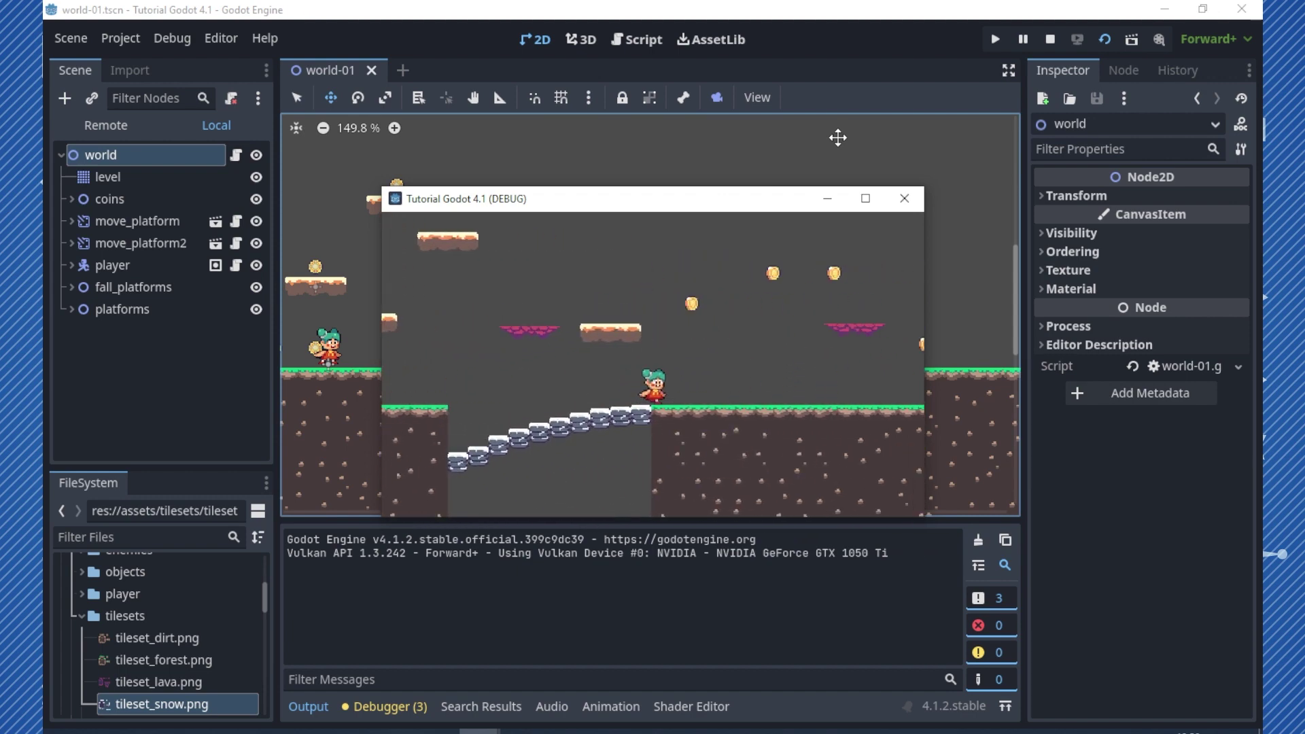
{"action": "key", "text": "space"}
{"action": "key", "text": "Left"}
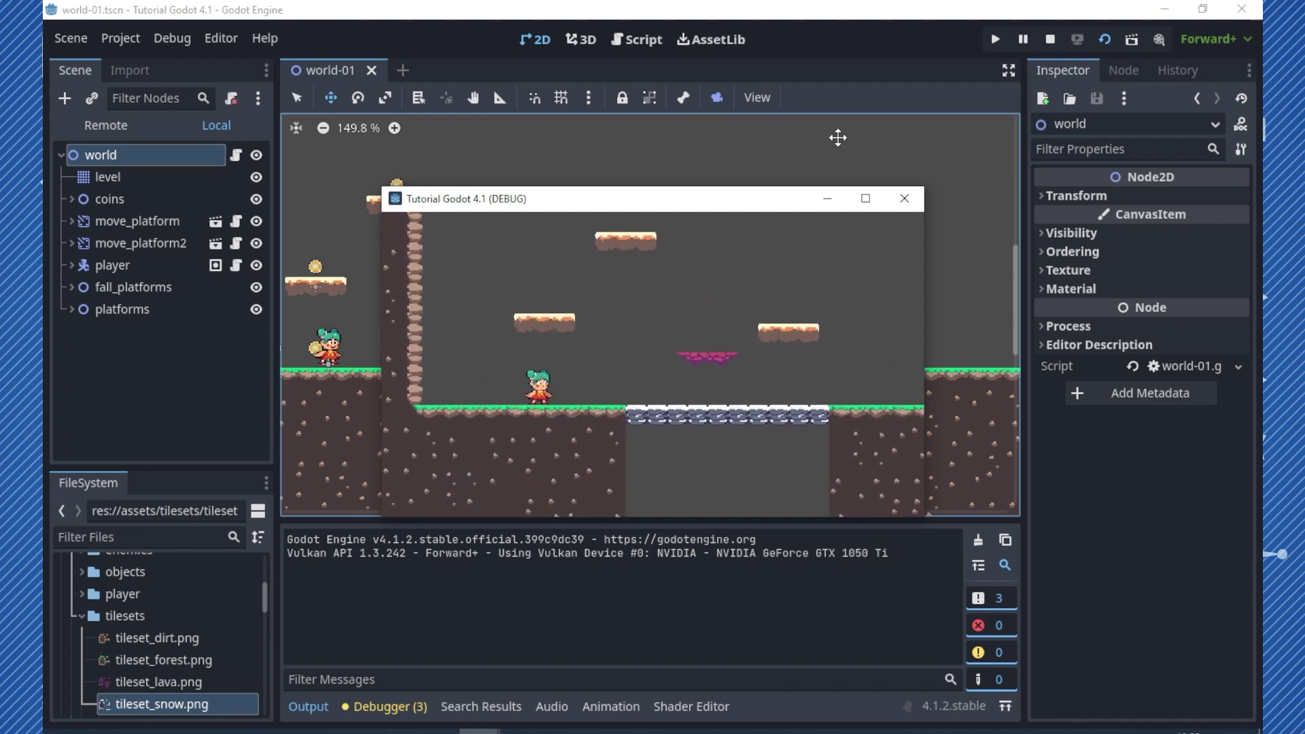
{"action": "key", "text": "space"}
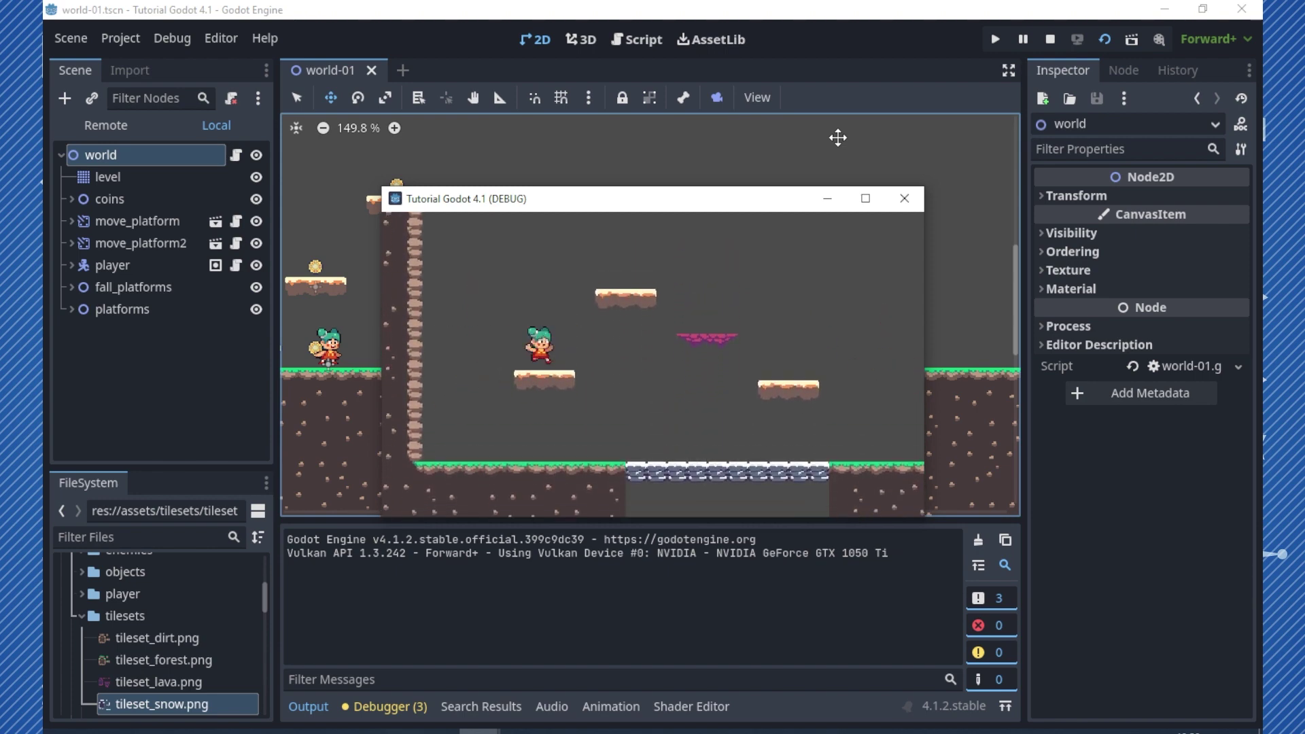
{"action": "key", "text": "Right"}
{"action": "key", "text": "Left"}
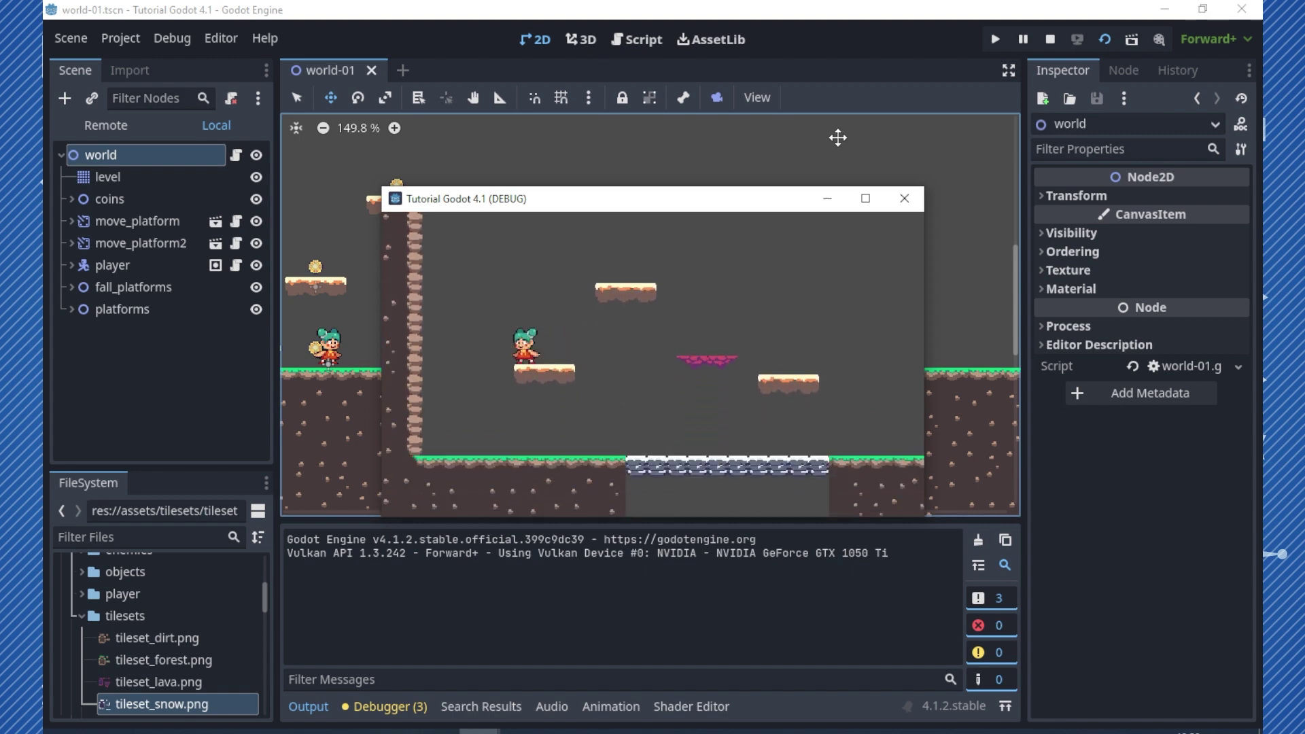
{"action": "key", "text": "Right"}
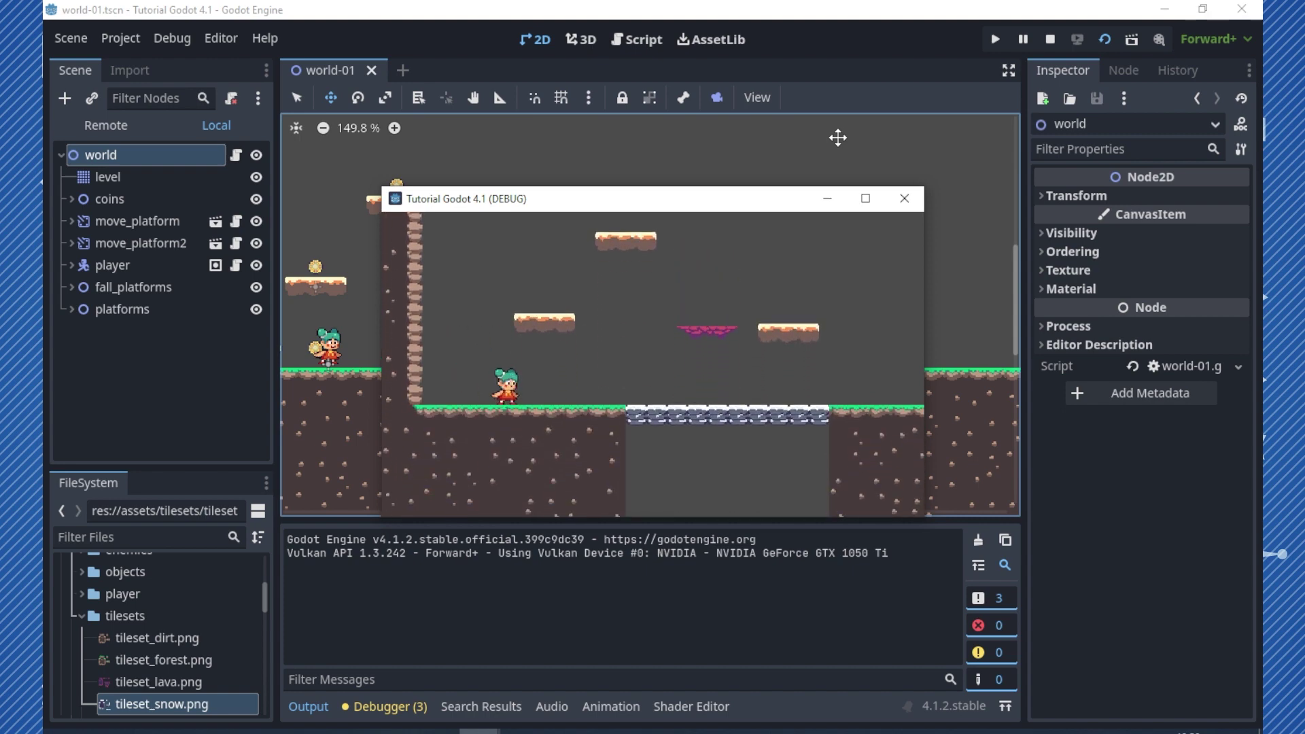
{"action": "left_click", "coordinate": [903, 199]}
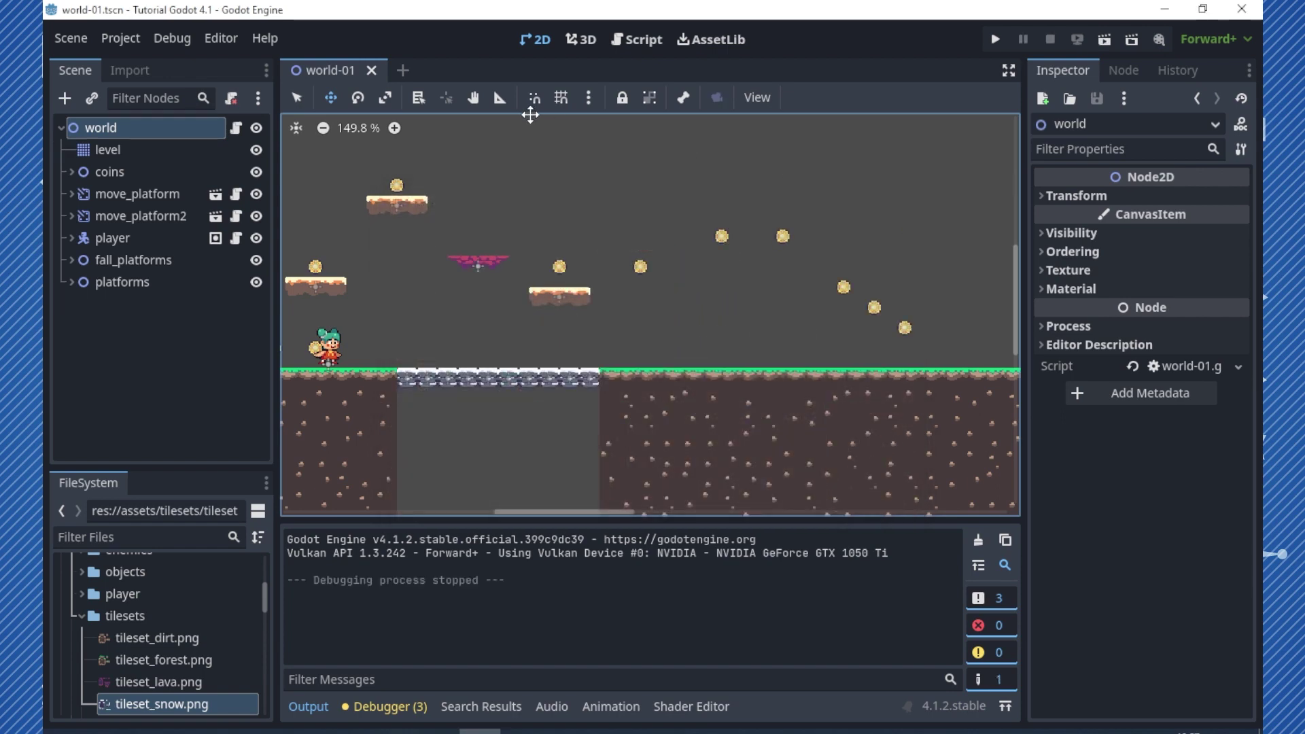
Start a new scene with a CharacterBody2D root and show canvas rulers and origin
{"action": "left_click", "coordinate": [402, 72]}
{"action": "left_click", "coordinate": [151, 234]}
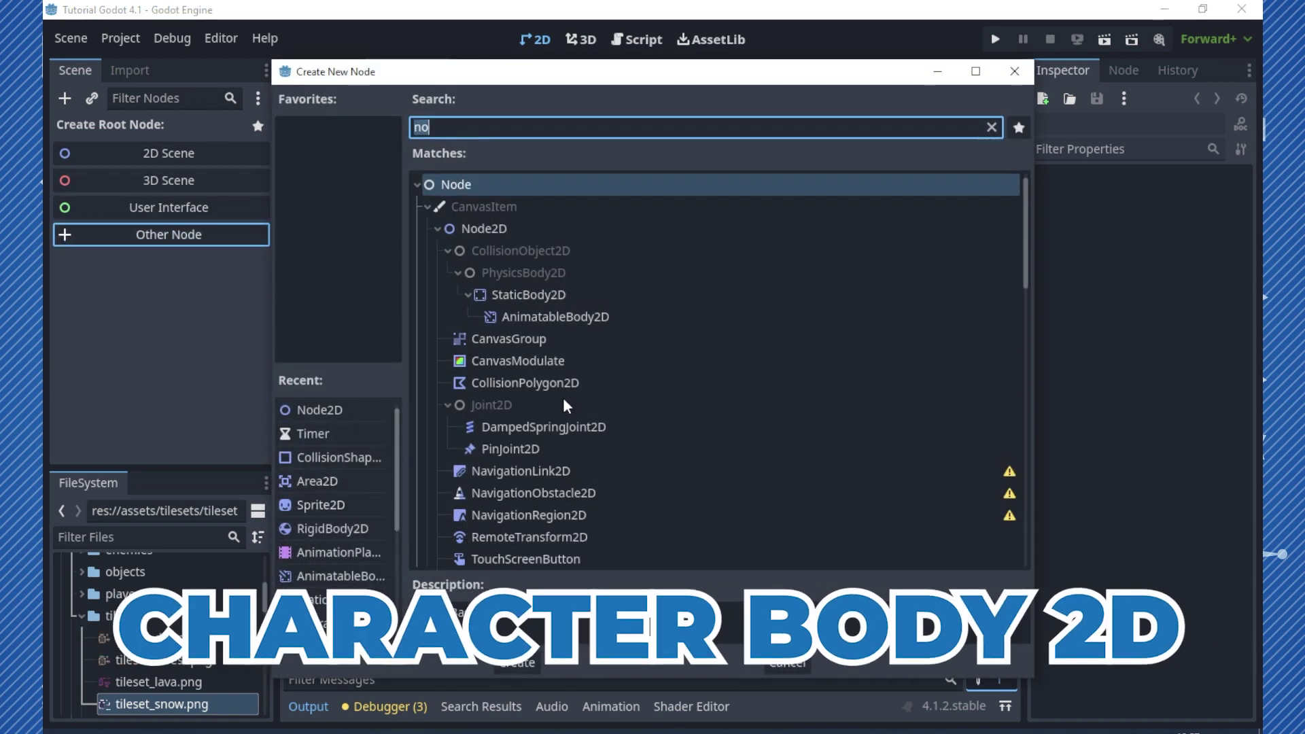
{"action": "double_click", "coordinate": [343, 622]}
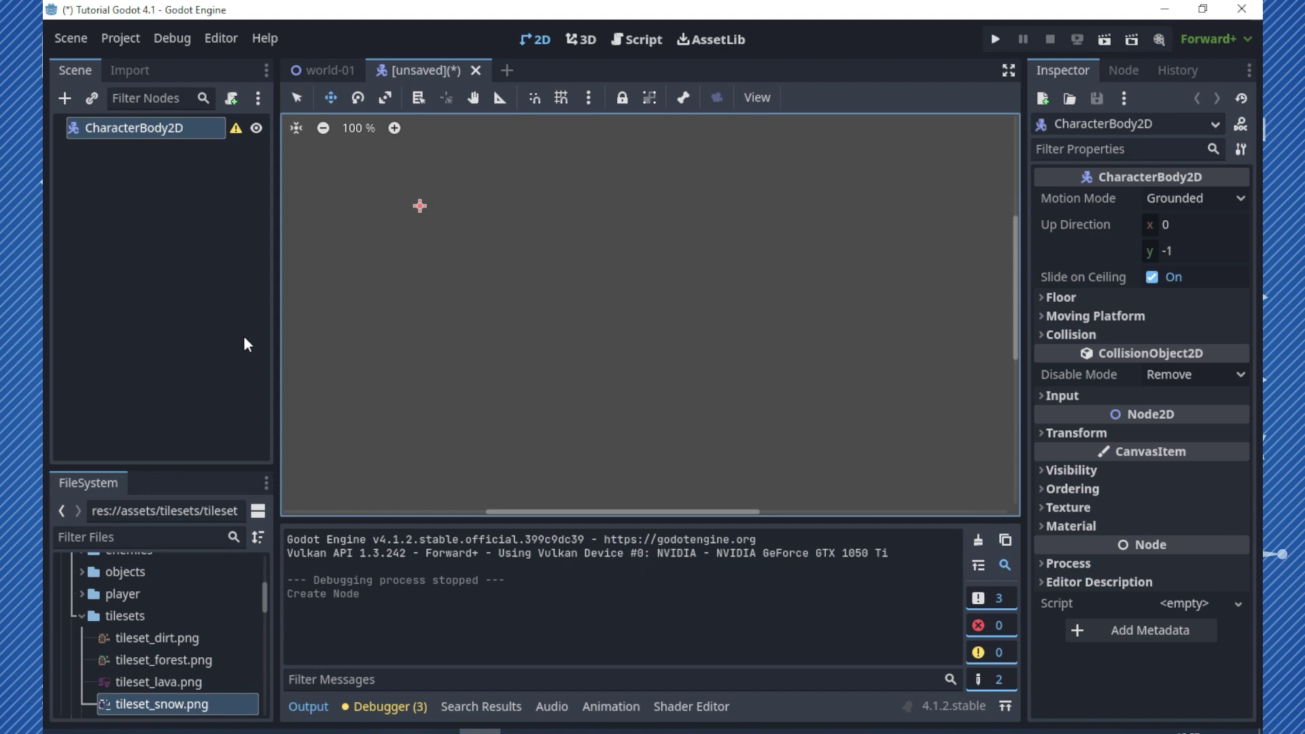
{"action": "left_click", "coordinate": [757, 97]}
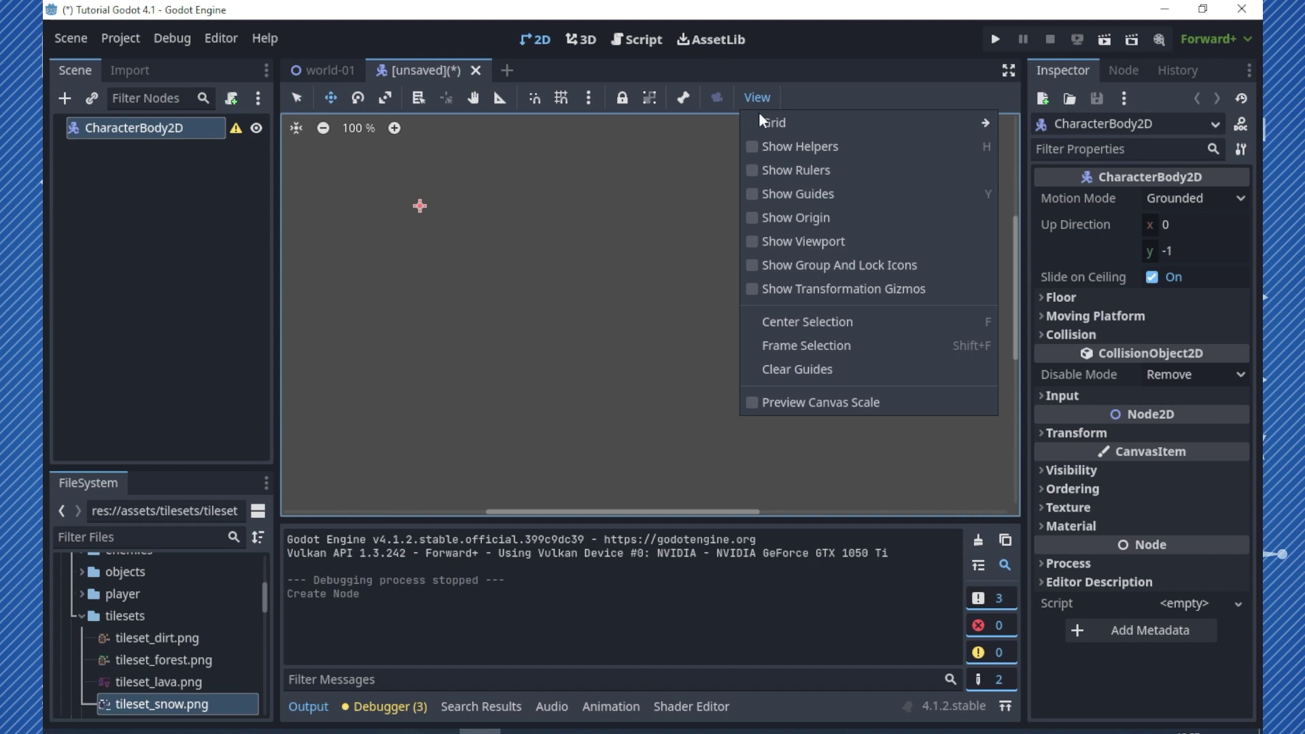
{"action": "left_click", "coordinate": [761, 216]}
{"action": "left_click", "coordinate": [161, 129]}
Rename the CharacterBody2D root node to 'crate'
{"action": "double_click", "coordinate": [163, 129]}
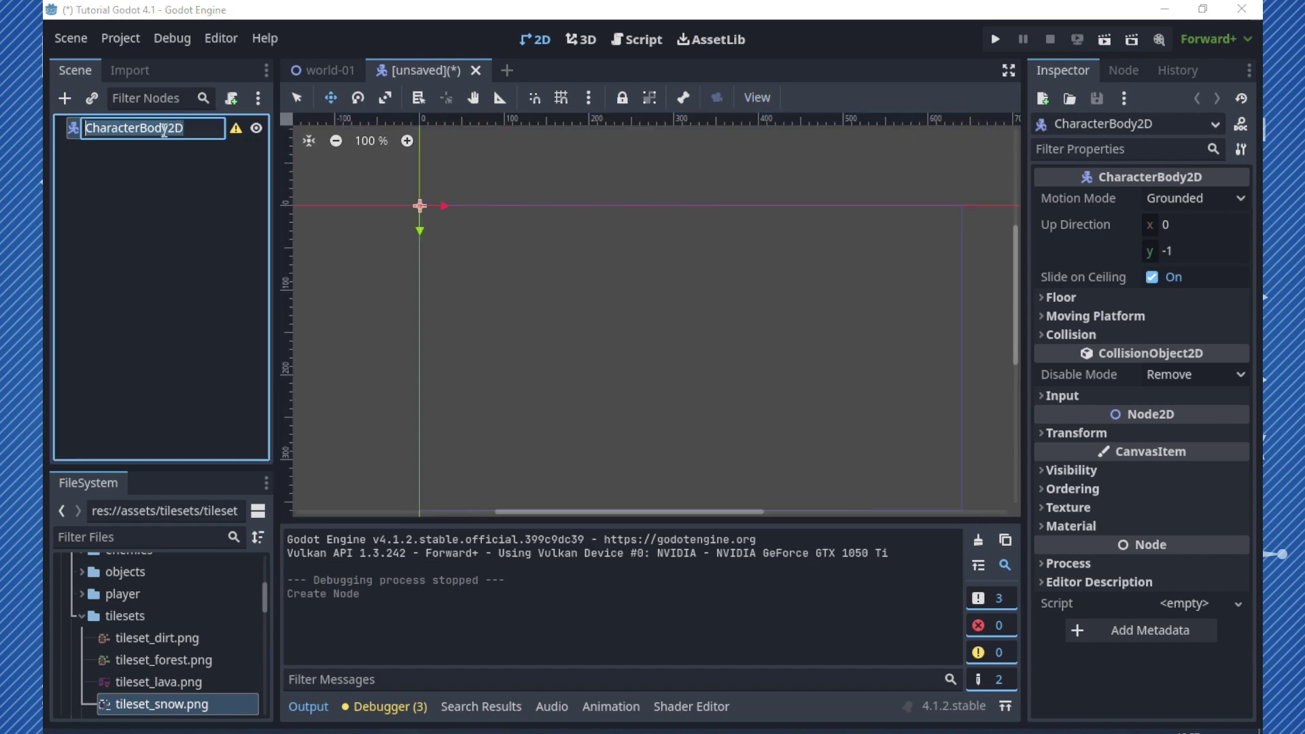
{"action": "type", "text": "crate"}
{"action": "key", "text": "Return"}
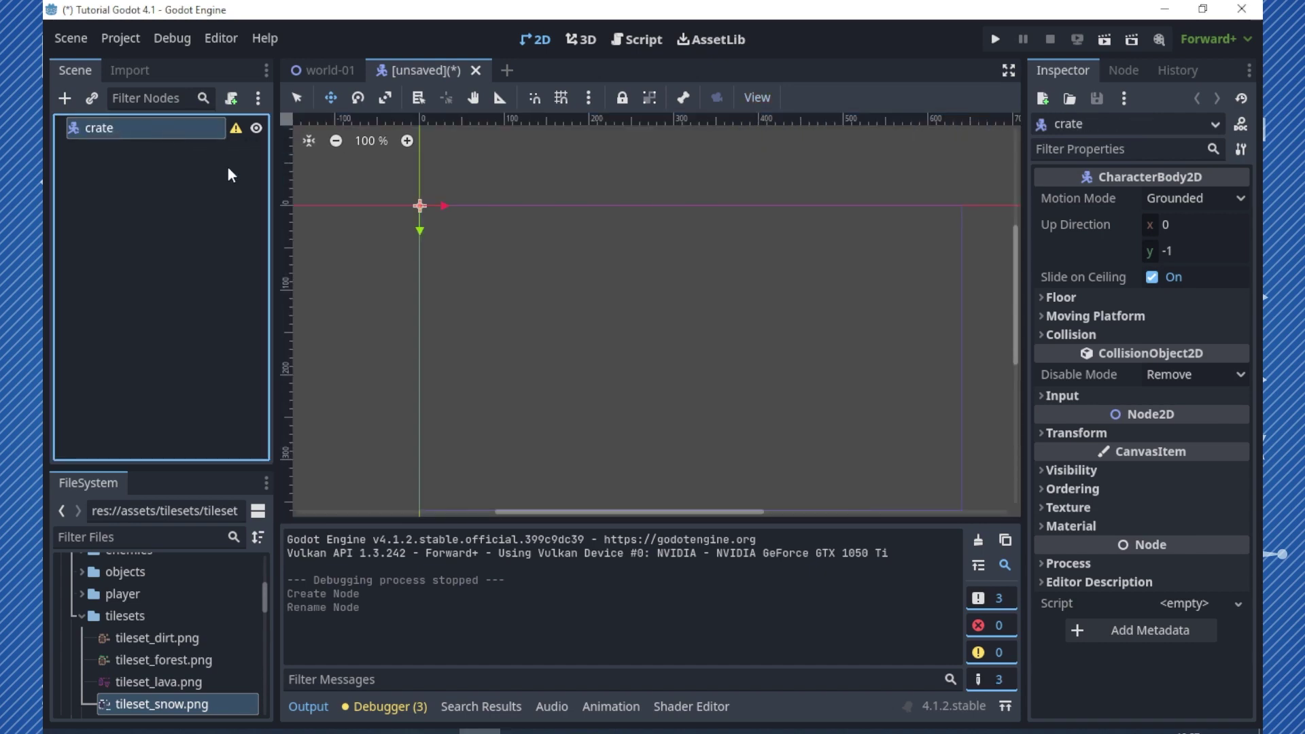
Add crate.png from the FileSystem objects folder into the viewport as a sprite
{"action": "scroll", "coordinate": [126, 648], "scroll_direction": "down", "scroll_amount": 2}
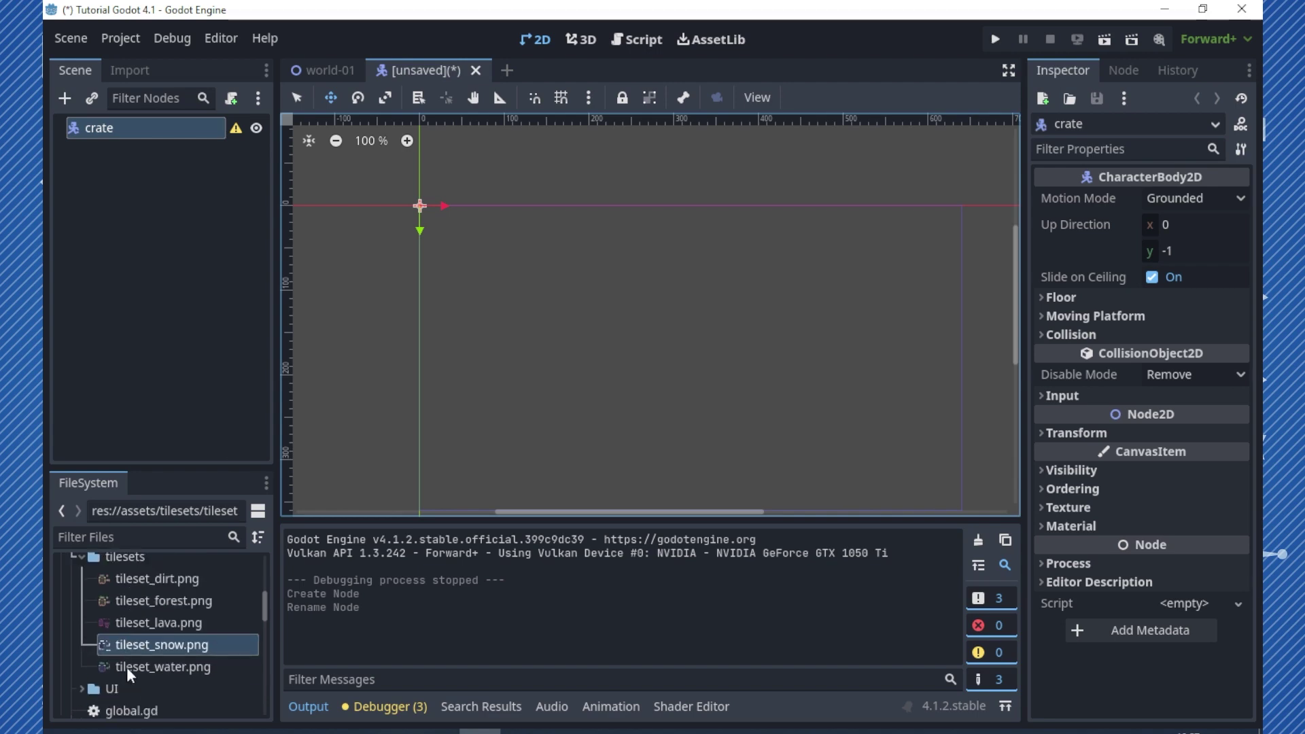
{"action": "scroll", "coordinate": [126, 665], "scroll_direction": "up", "scroll_amount": 4}
{"action": "left_click", "coordinate": [87, 638]}
{"action": "scroll", "coordinate": [141, 657], "scroll_direction": "down", "scroll_amount": 2}
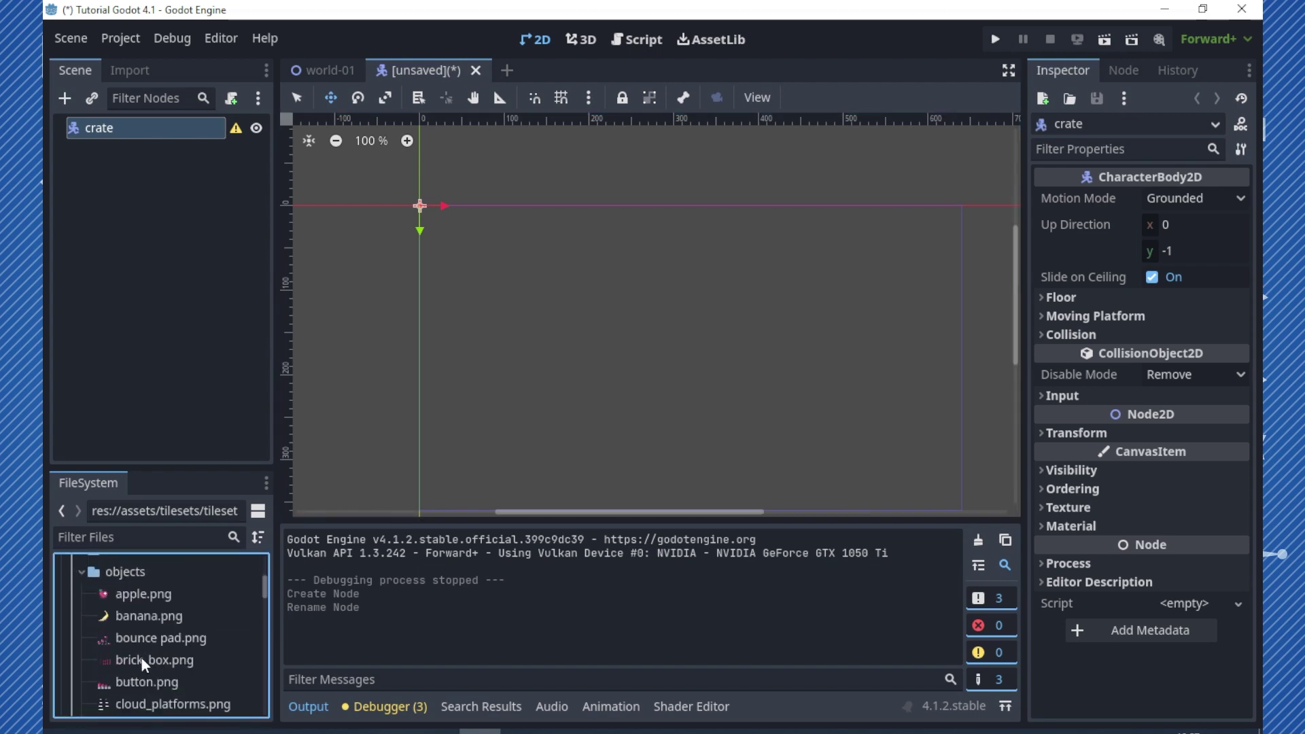
{"action": "scroll", "coordinate": [141, 656], "scroll_direction": "down", "scroll_amount": 4}
{"action": "scroll", "coordinate": [141, 658], "scroll_direction": "down", "scroll_amount": 2}
{"action": "scroll", "coordinate": [141, 658], "scroll_direction": "down", "scroll_amount": 1}
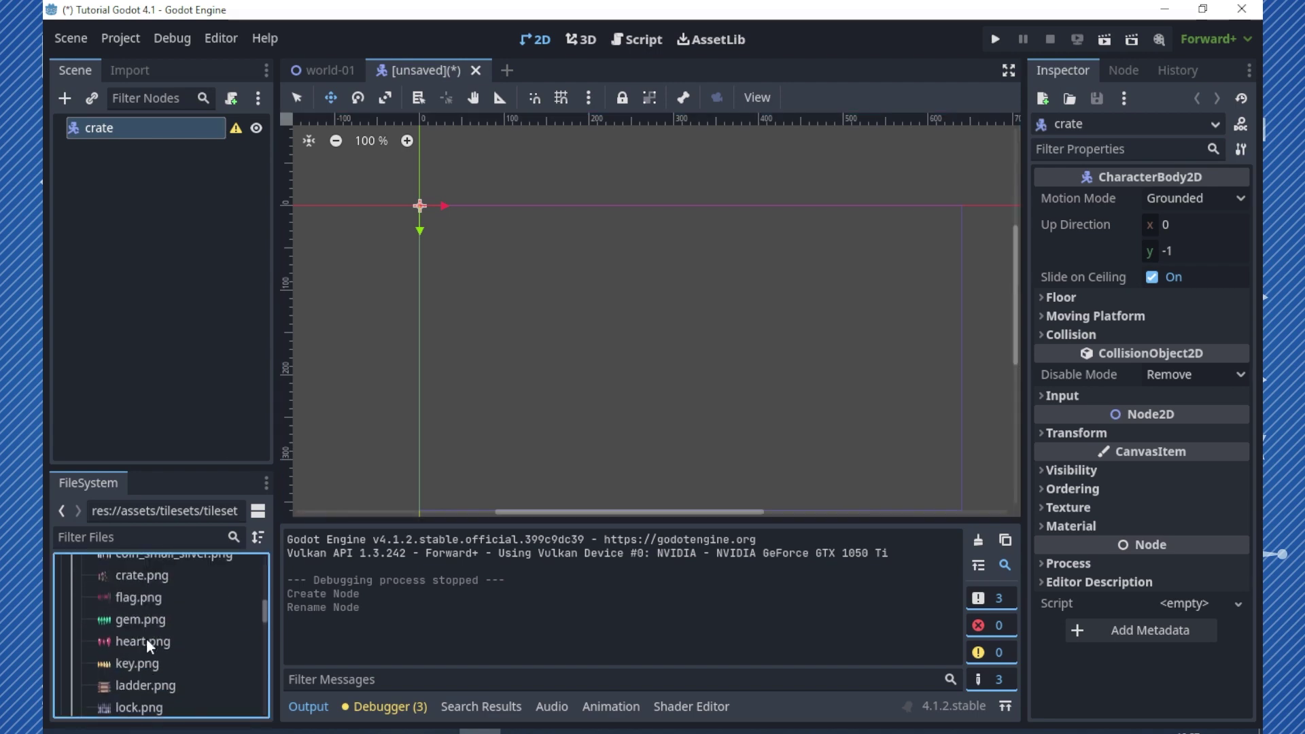
{"action": "mouse_move", "coordinate": [144, 575]}
{"action": "left_mouse_down"}
{"action": "mouse_move", "coordinate": [242, 545]}
{"action": "mouse_move", "coordinate": [519, 378]}
{"action": "left_mouse_up"}
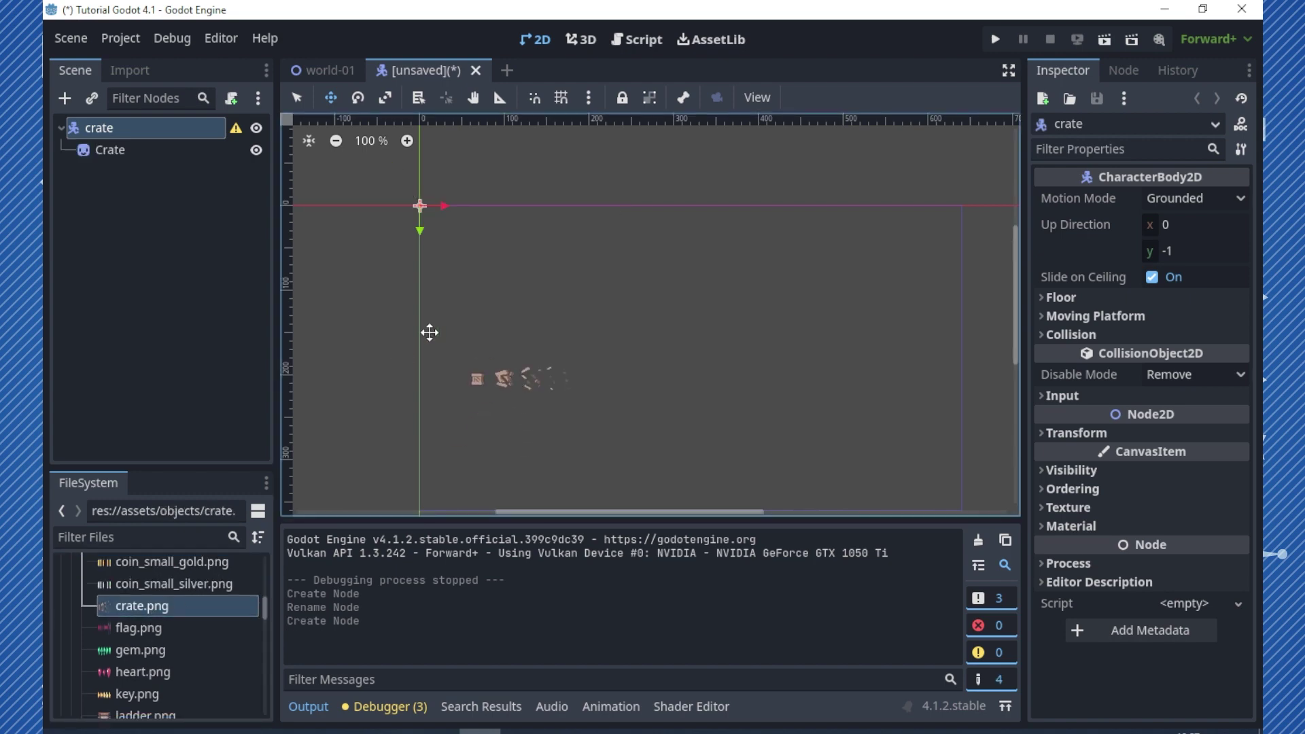
Revert the Crate sprite's Transform Position to 0, 0 and center it in view
{"action": "left_click", "coordinate": [509, 375]}
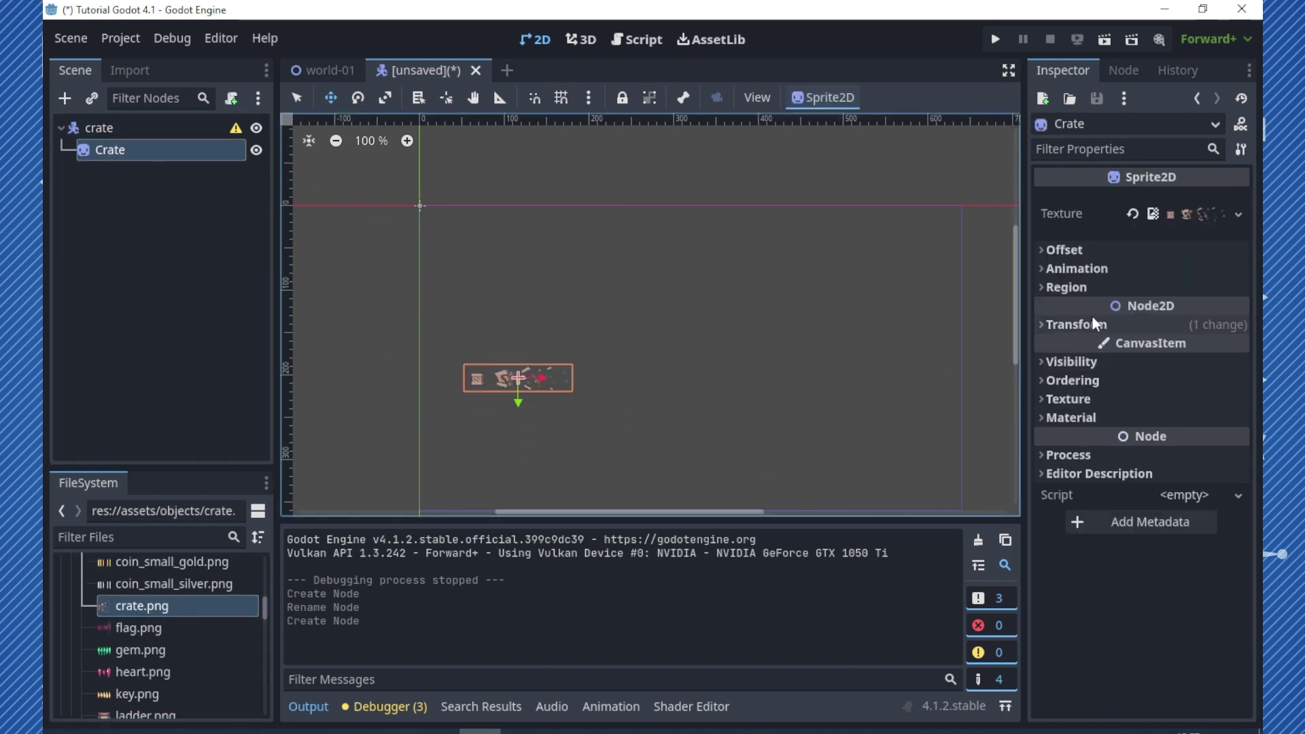
{"action": "left_click", "coordinate": [1087, 323]}
{"action": "left_click", "coordinate": [1140, 348]}
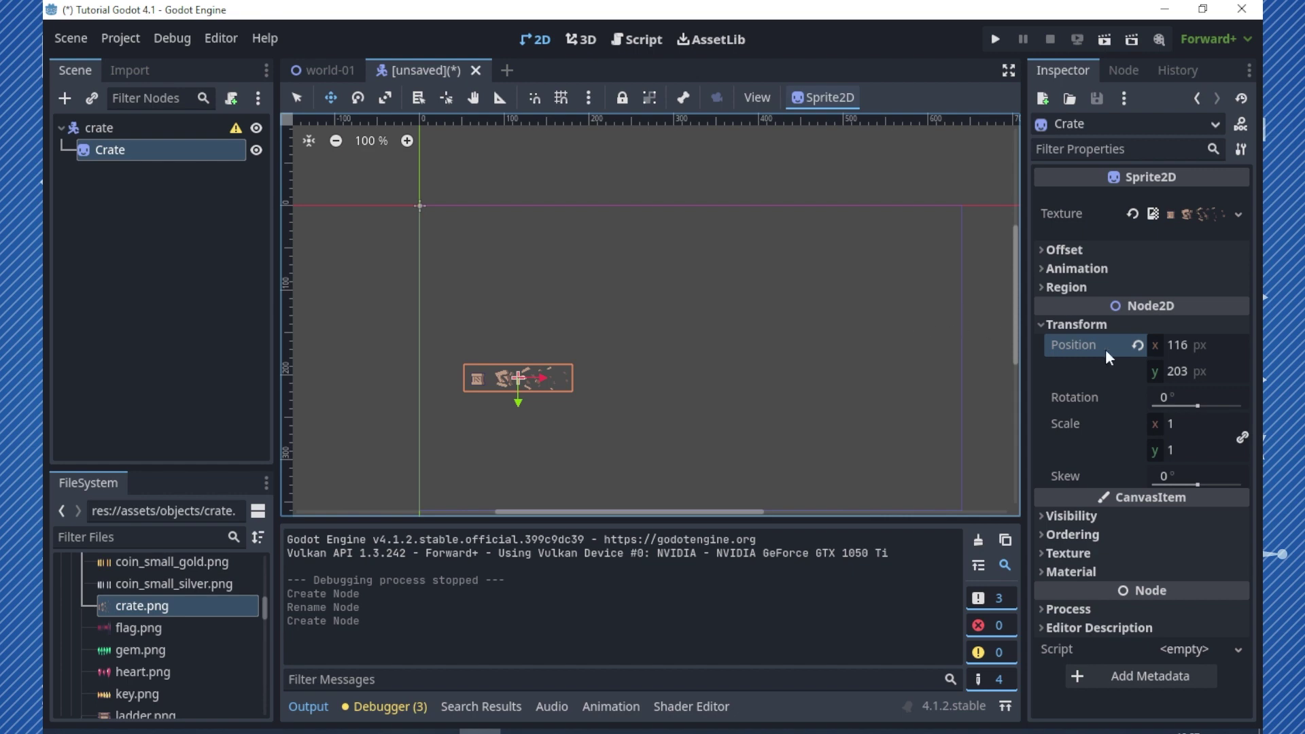
{"action": "left_click", "coordinate": [1135, 345]}
{"action": "scroll", "coordinate": [384, 206], "scroll_direction": "up", "scroll_amount": 5}
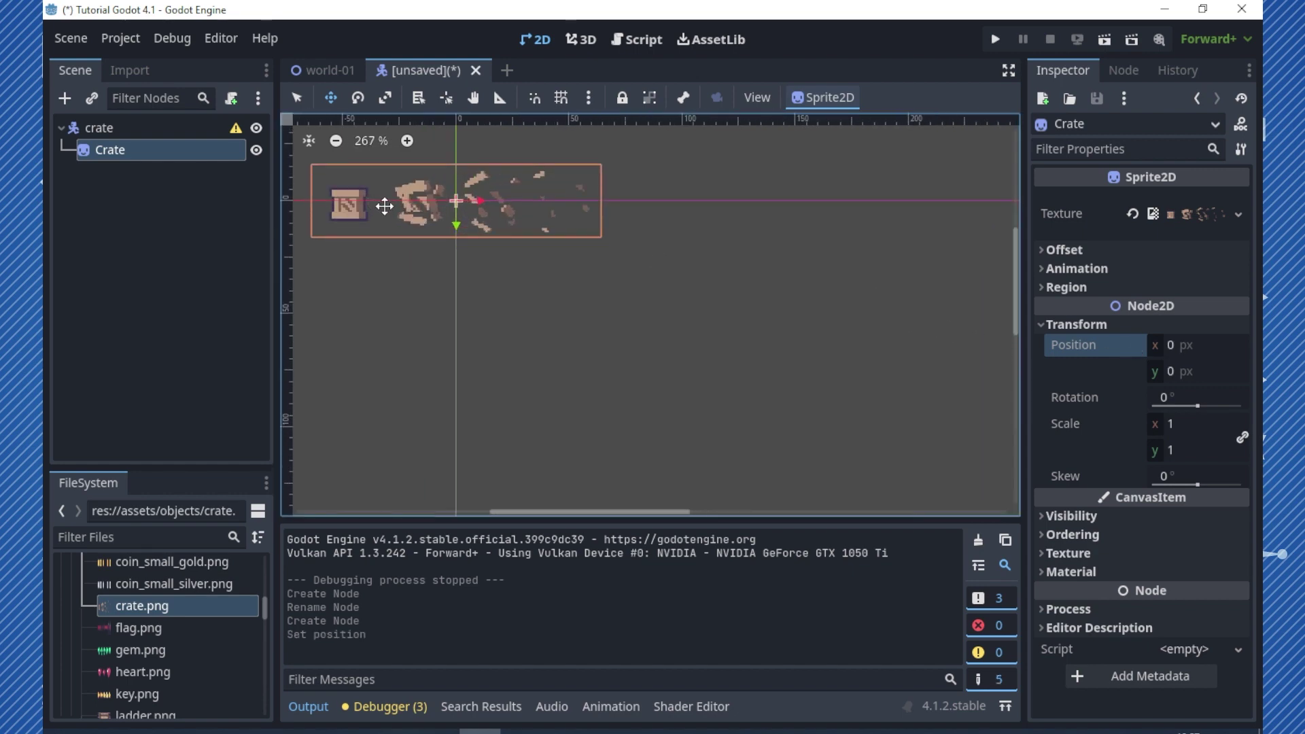
{"action": "scroll", "coordinate": [385, 206], "scroll_direction": "up", "scroll_amount": 1}
{"action": "middle_click_drag", "start_coordinate": [462, 221], "coordinate": [515, 327]}
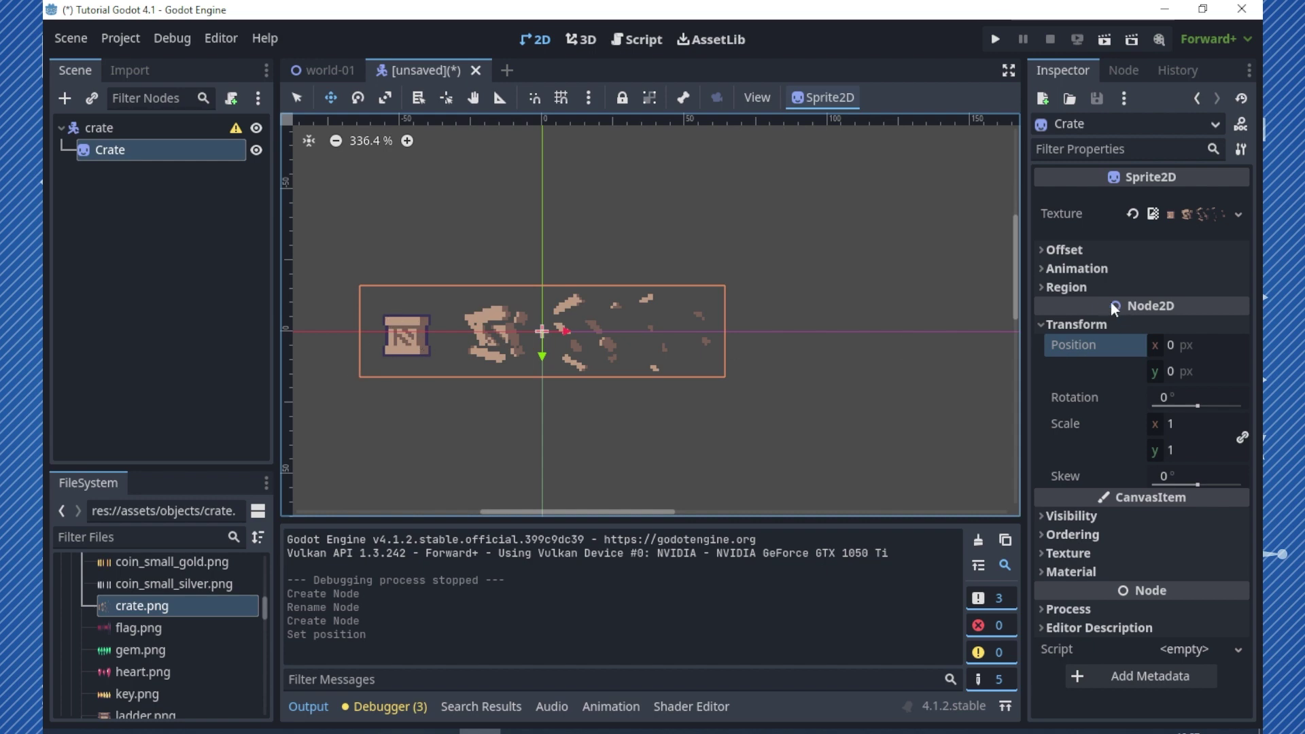
Enable Region on the Crate sprite and box the first crate: 16×16 at 8, 8
{"action": "left_click", "coordinate": [1090, 288]}
{"action": "left_click", "coordinate": [1151, 308]}
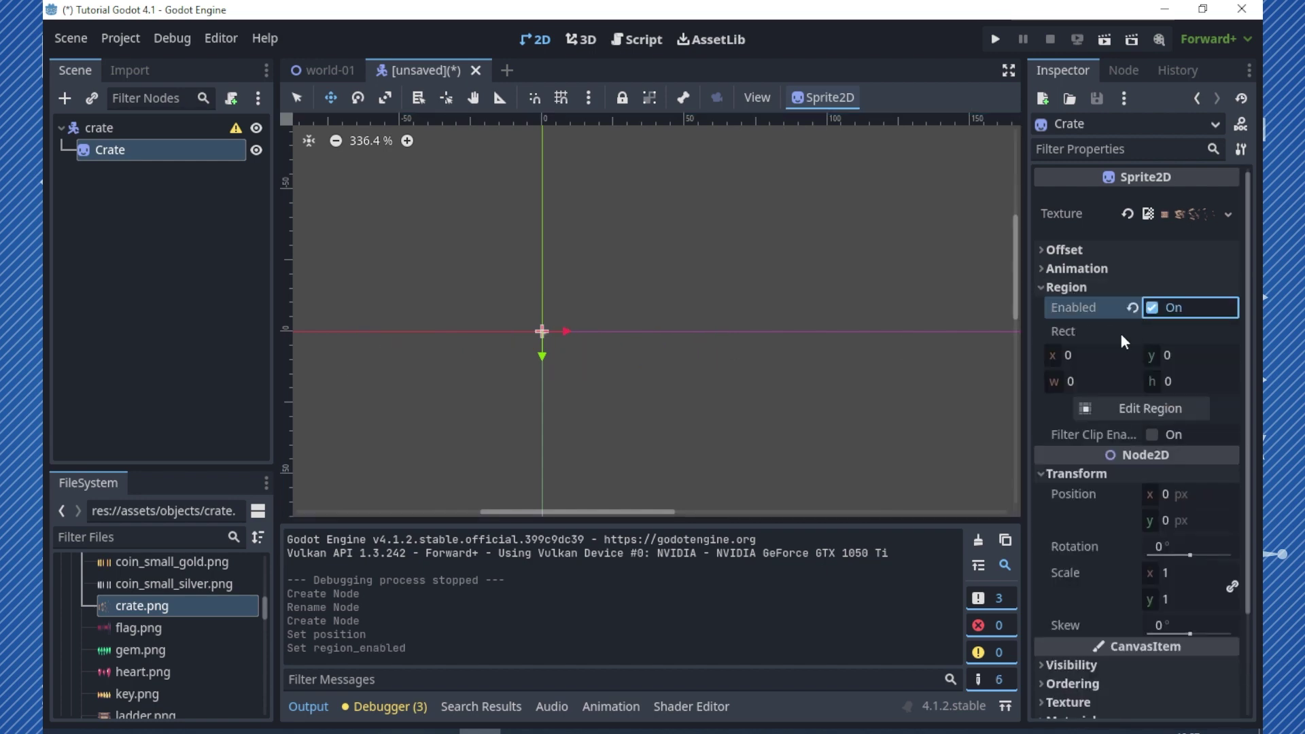
{"action": "left_click", "coordinate": [1150, 407]}
{"action": "scroll", "coordinate": [785, 451], "scroll_direction": "up", "scroll_amount": 2}
{"action": "scroll", "coordinate": [764, 421], "scroll_direction": "up", "scroll_amount": 3}
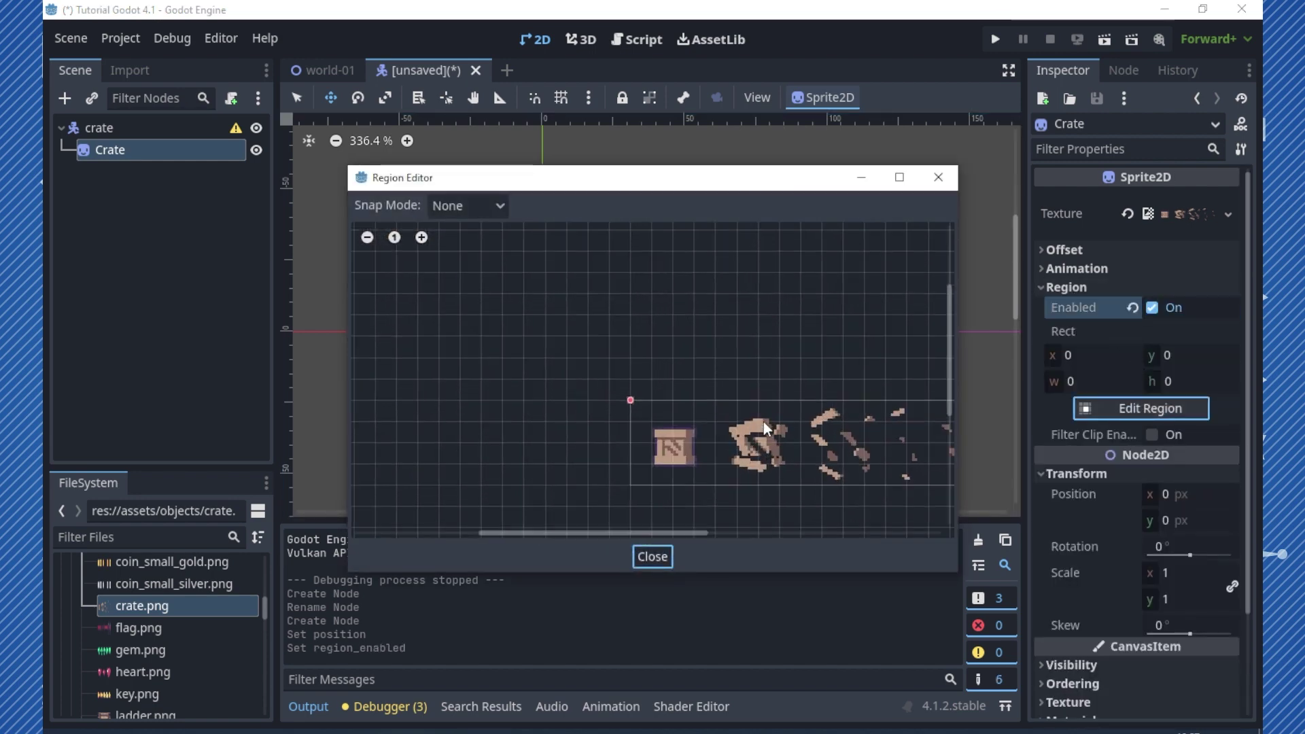
{"action": "scroll", "coordinate": [613, 437], "scroll_direction": "up", "scroll_amount": 2}
{"action": "left_click_drag", "start_coordinate": [635, 416], "coordinate": [690, 476]}
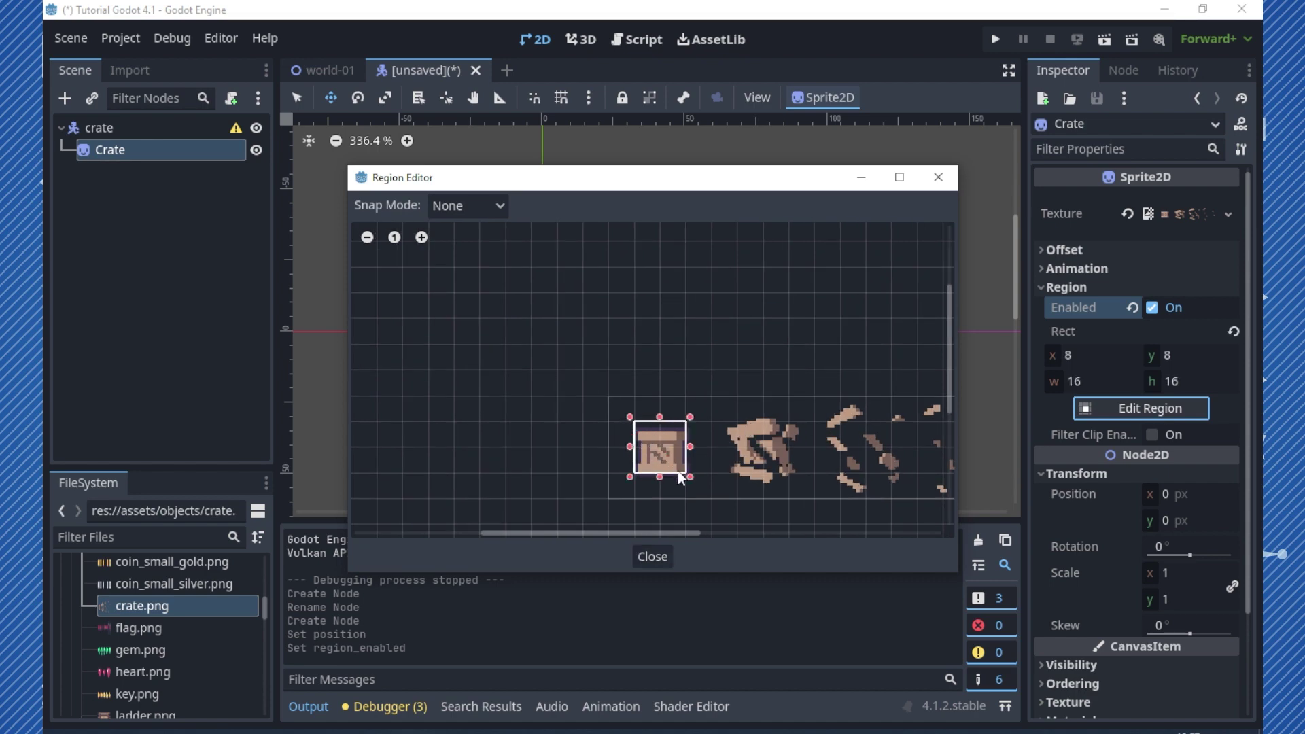
{"action": "left_click", "coordinate": [652, 556]}
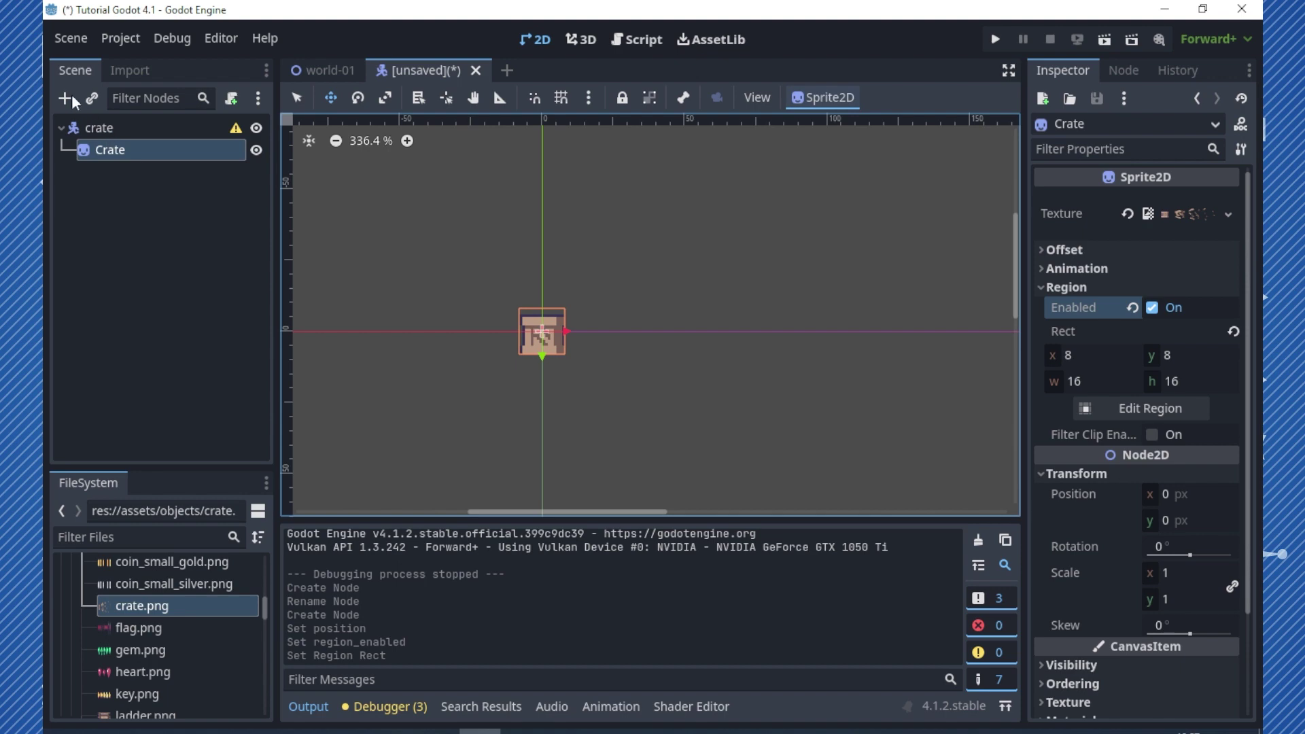
Add a CollisionShape2D child under crate and name it 'collision'
{"action": "left_click", "coordinate": [98, 128]}
{"action": "key", "text": "ctrl+a"}
{"action": "type", "text": "col"}
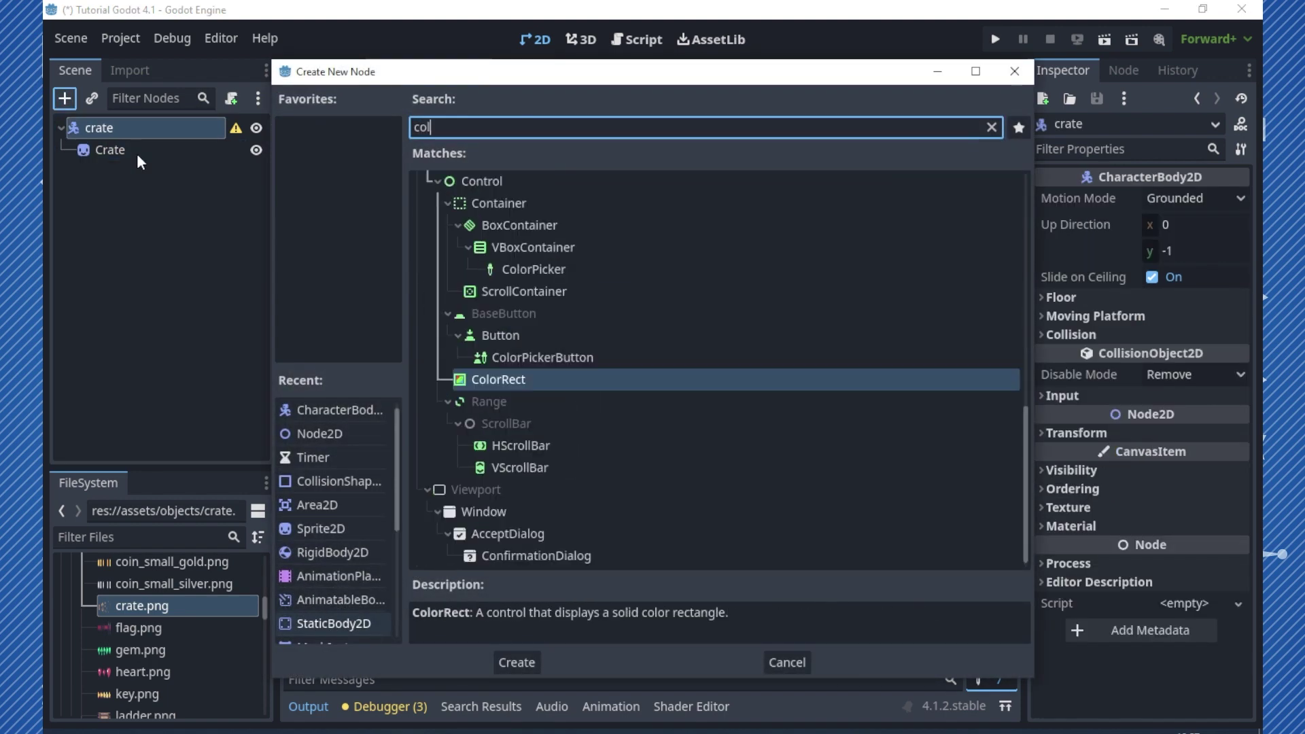
{"action": "type", "text": "l"}
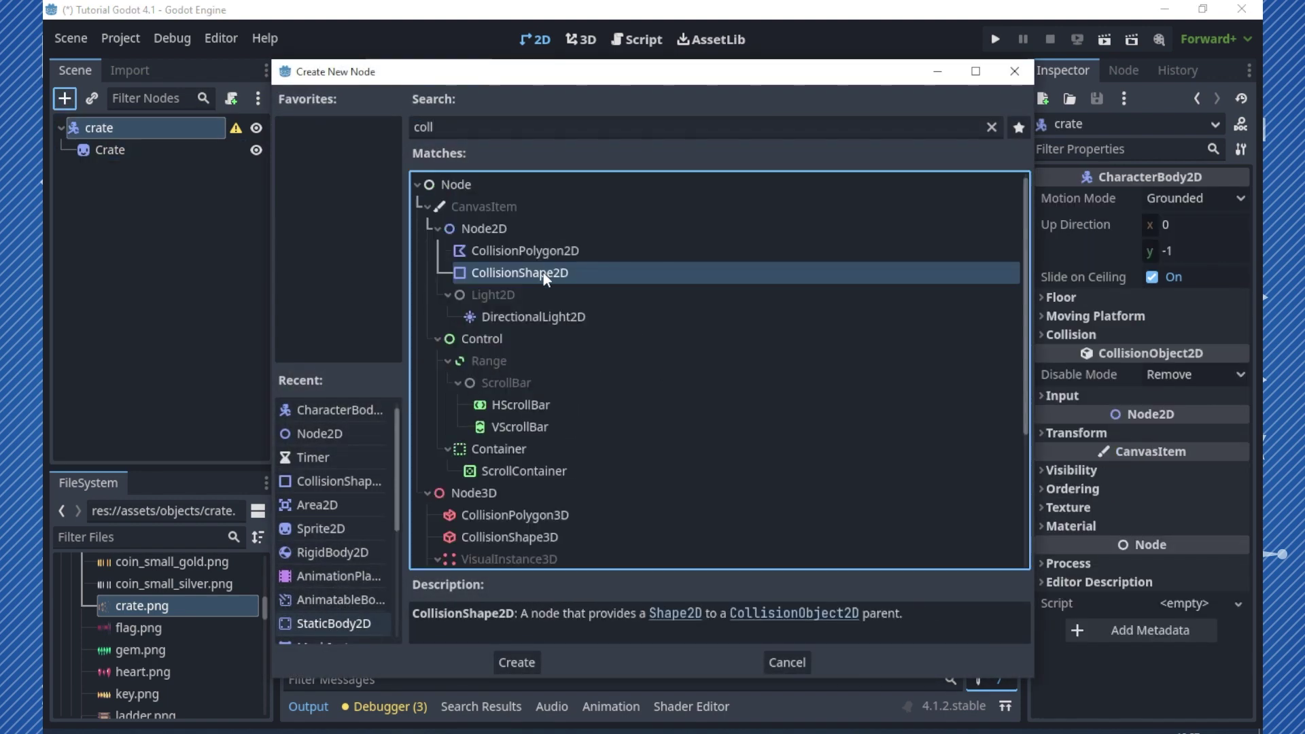
{"action": "double_click", "coordinate": [544, 272]}
{"action": "double_click", "coordinate": [142, 171]}
{"action": "type", "text": "collision"}
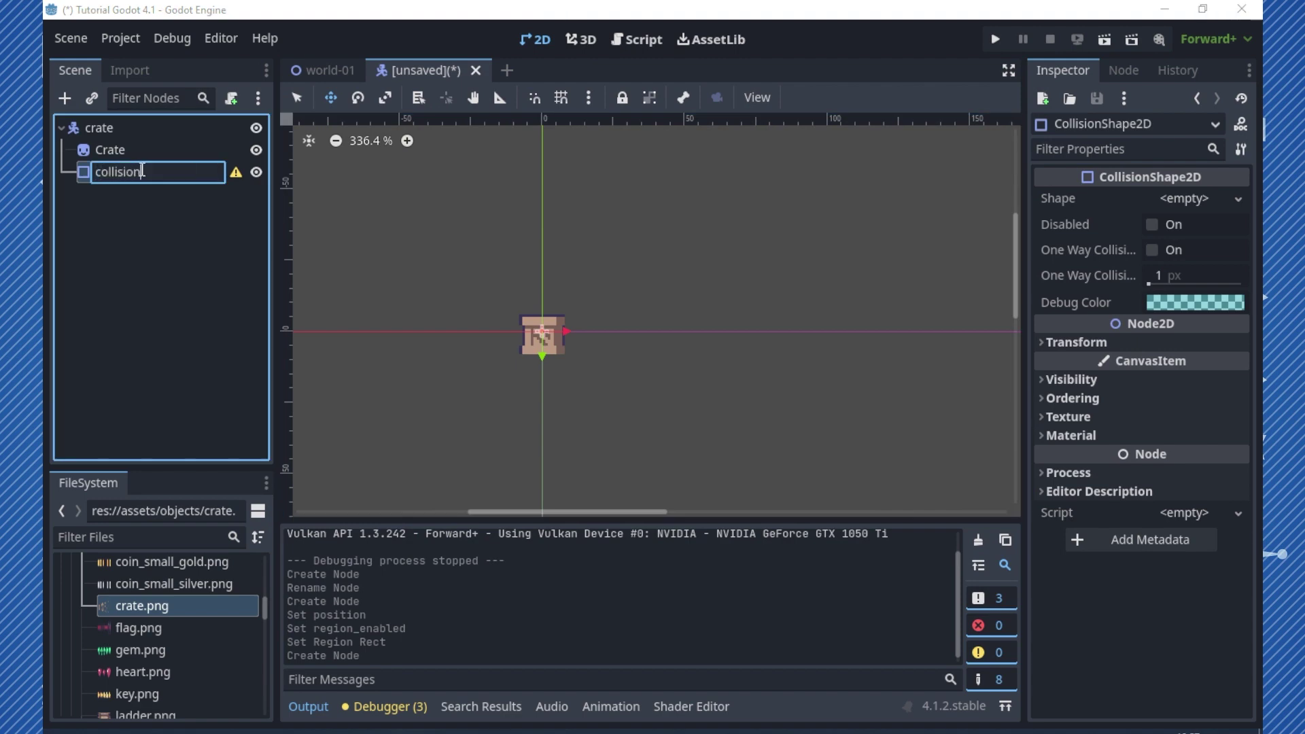
{"action": "key", "text": "Return"}
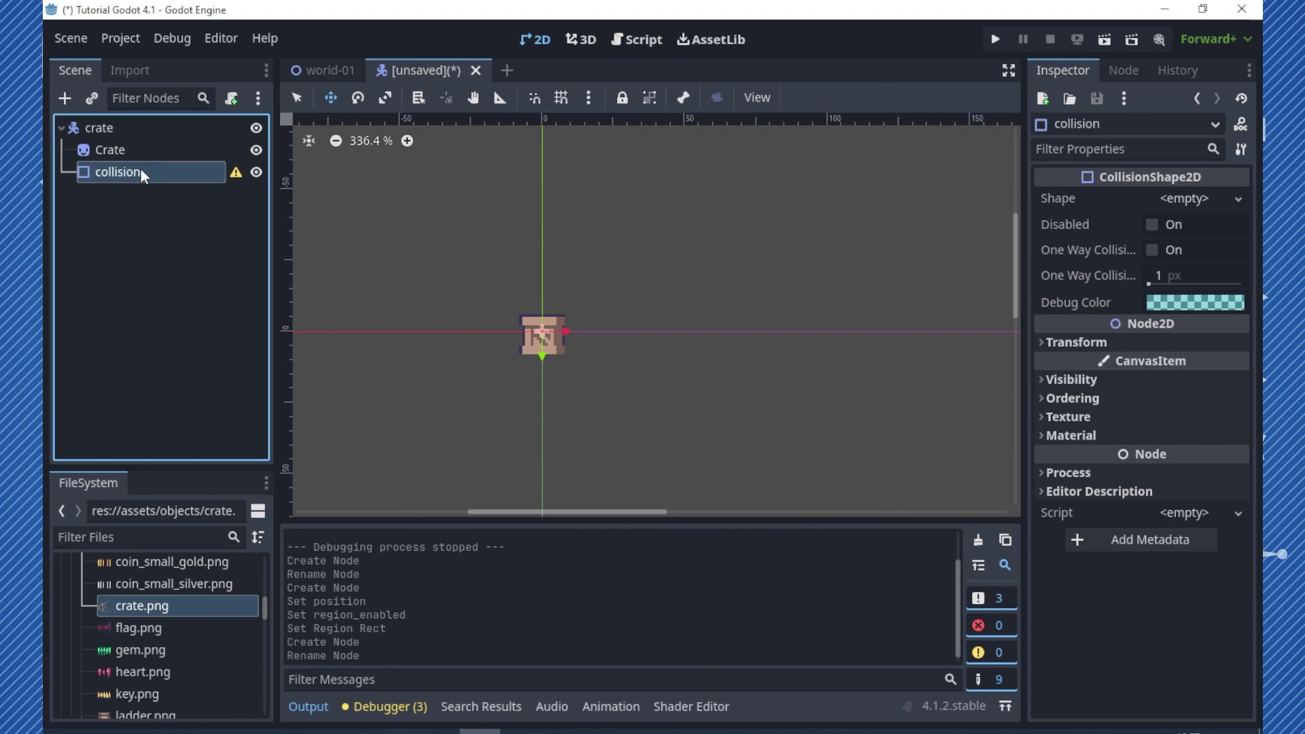
Move the Crate sprite up to position 0, -8
{"action": "left_click", "coordinate": [524, 344]}
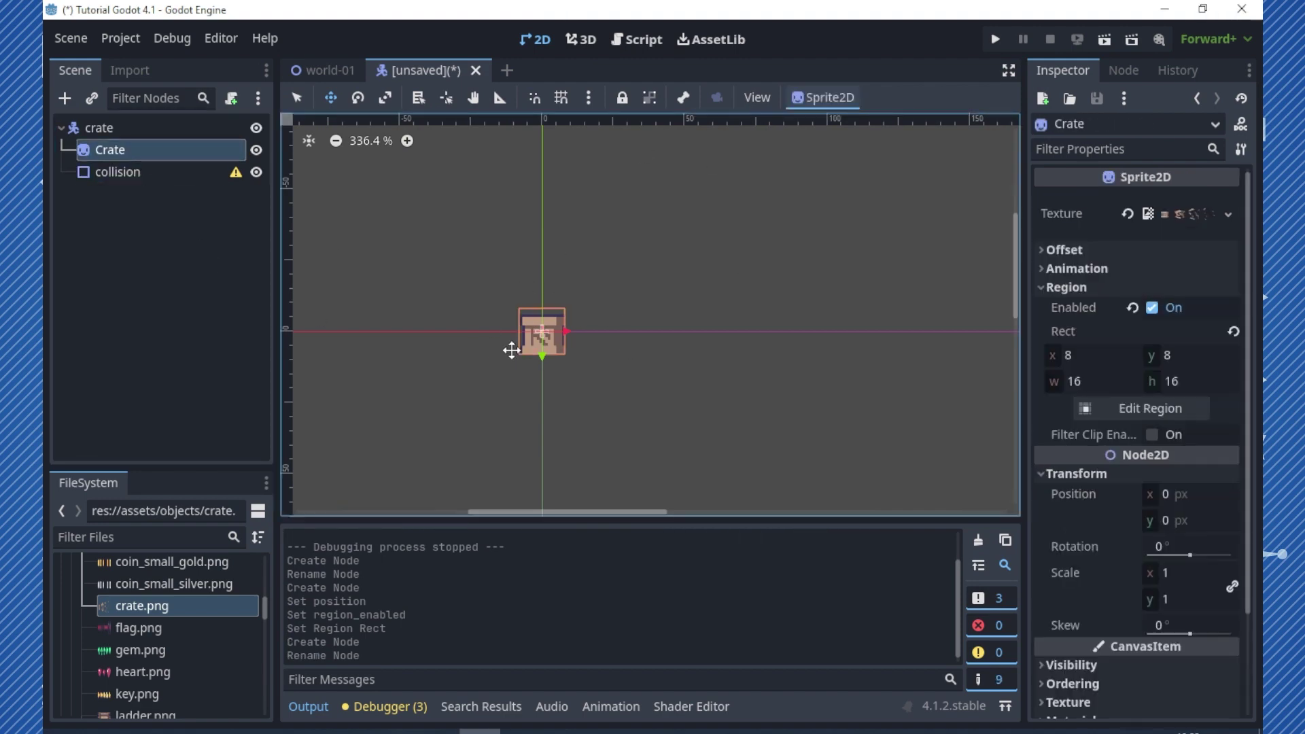
{"action": "scroll", "coordinate": [598, 369], "scroll_direction": "up", "scroll_amount": 1}
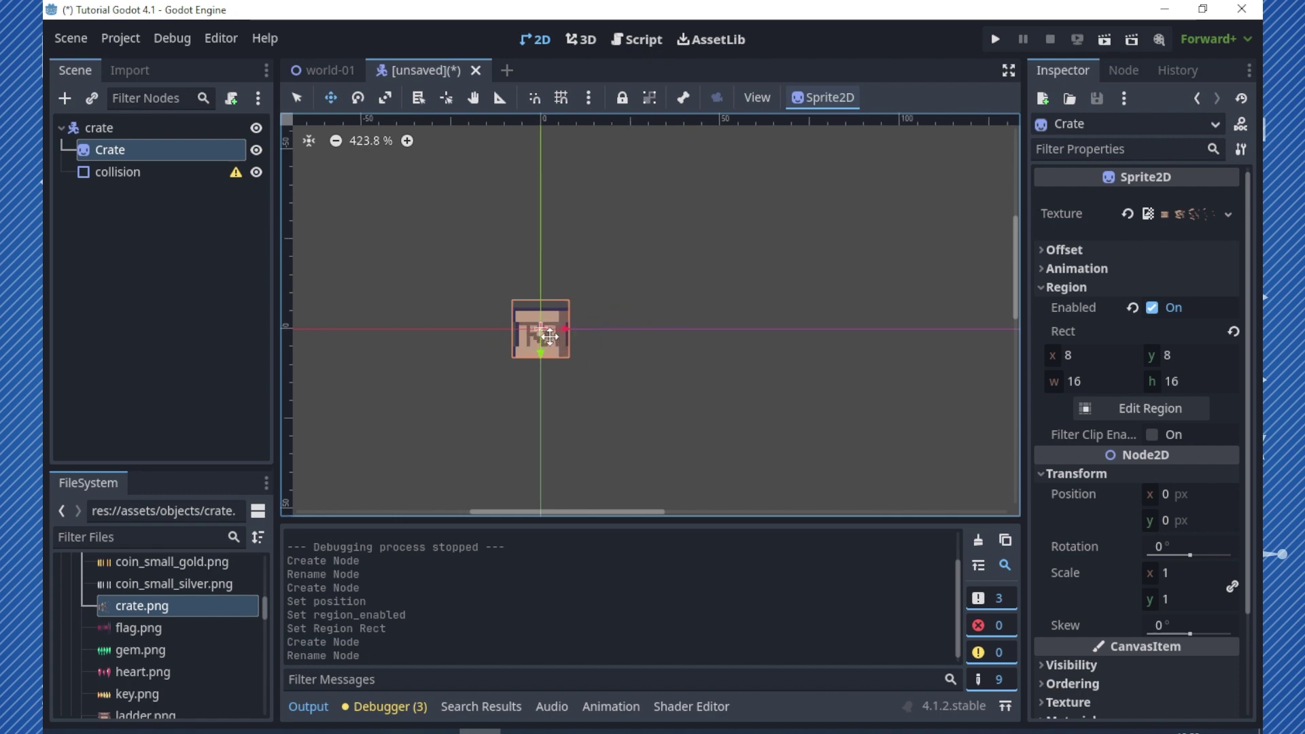
{"action": "scroll", "coordinate": [509, 370], "scroll_direction": "up", "scroll_amount": 1}
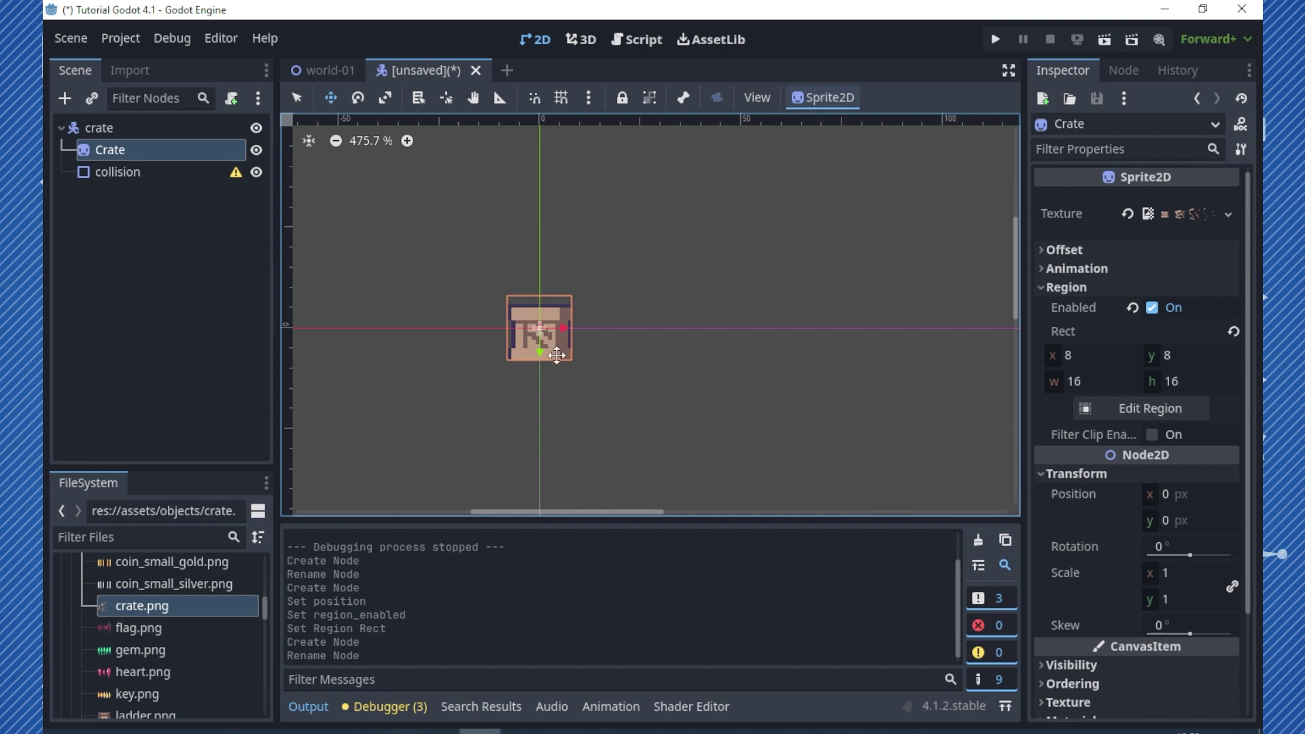
{"action": "left_click_drag", "start_coordinate": [556, 354], "coordinate": [569, 315]}
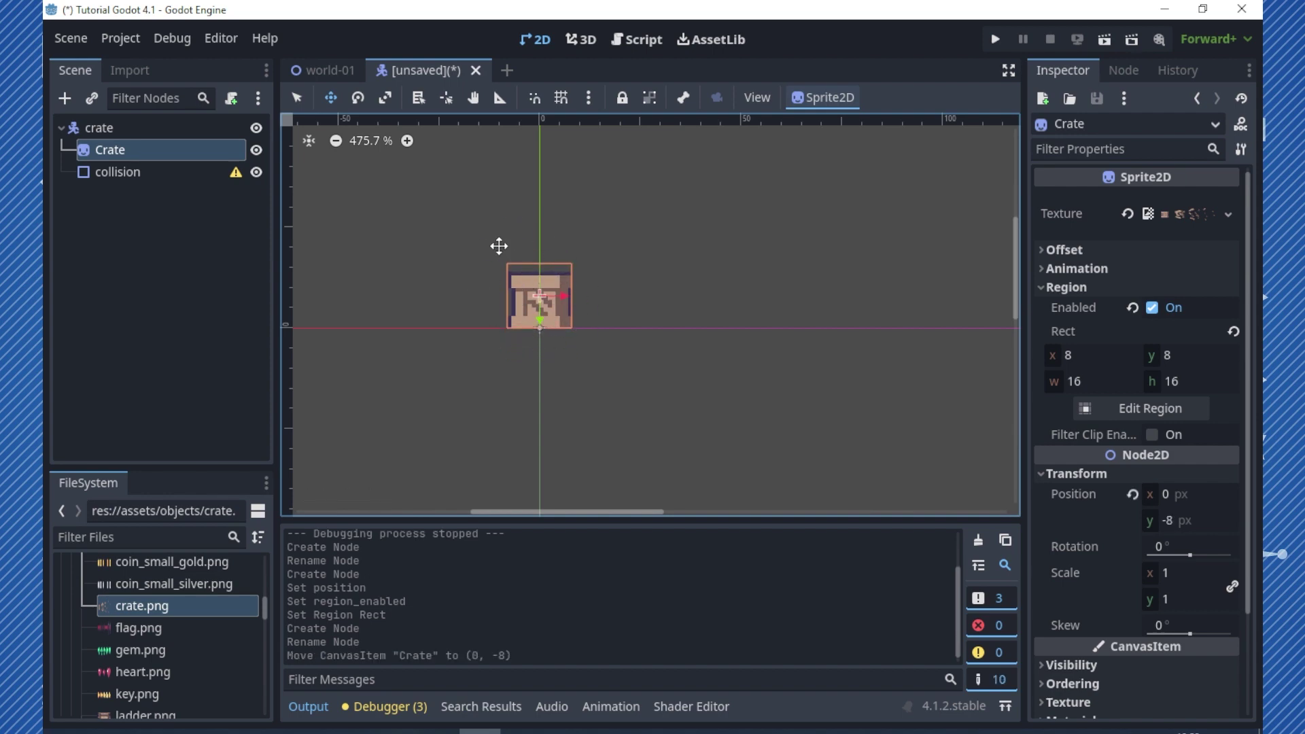
Assign a new RectangleShape2D to the collision node's Shape
{"action": "left_click", "coordinate": [156, 175]}
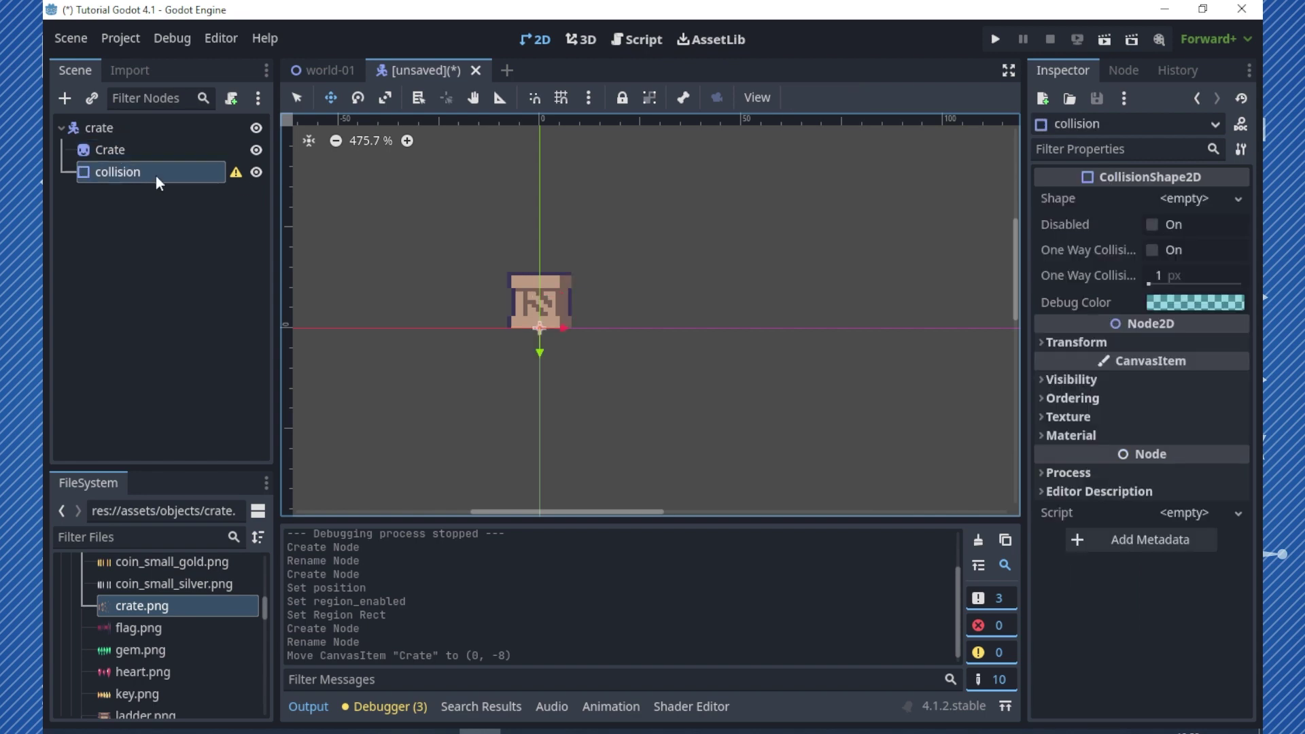
{"action": "left_click", "coordinate": [1188, 198]}
{"action": "left_click", "coordinate": [1067, 314]}
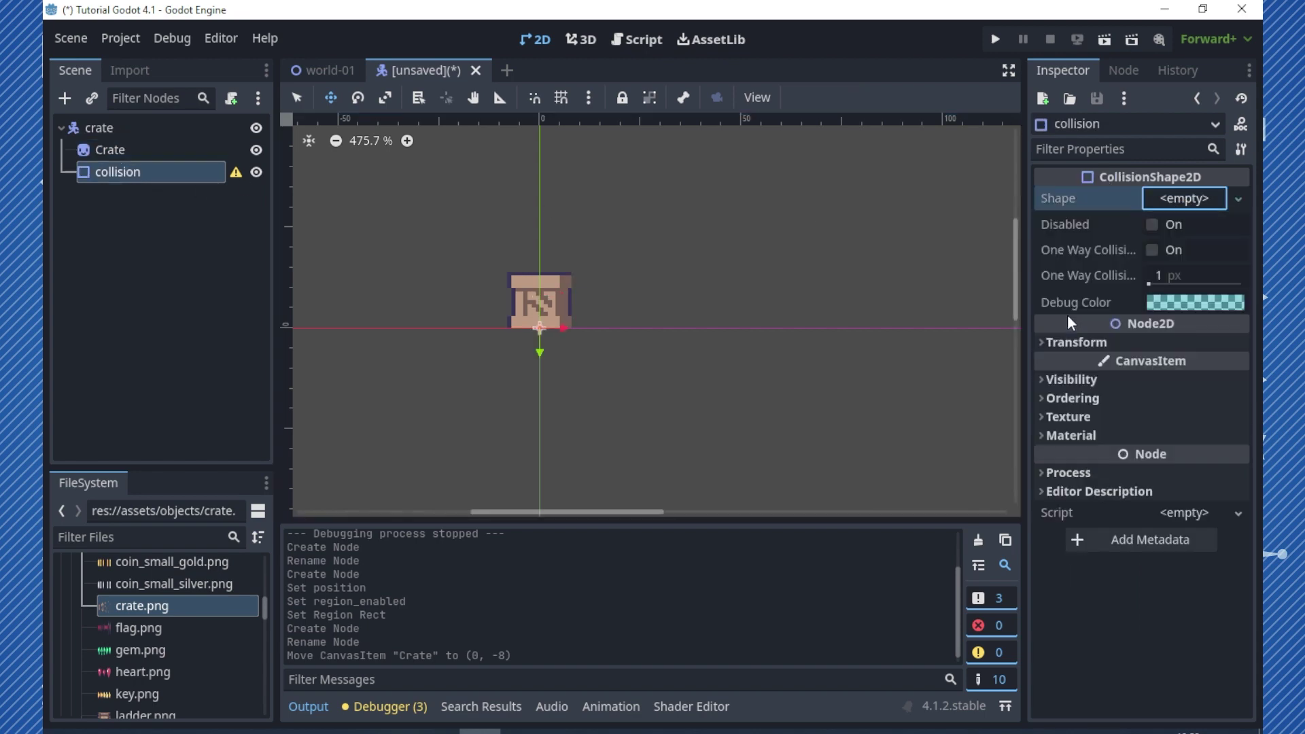
{"action": "scroll", "coordinate": [596, 329], "scroll_direction": "up", "scroll_amount": 2}
{"action": "scroll", "coordinate": [576, 336], "scroll_direction": "up", "scroll_amount": 1}
Fit the rectangle's edges over the crate and save the scene as crate.tscn
{"action": "left_click_drag", "start_coordinate": [556, 339], "coordinate": [550, 290]}
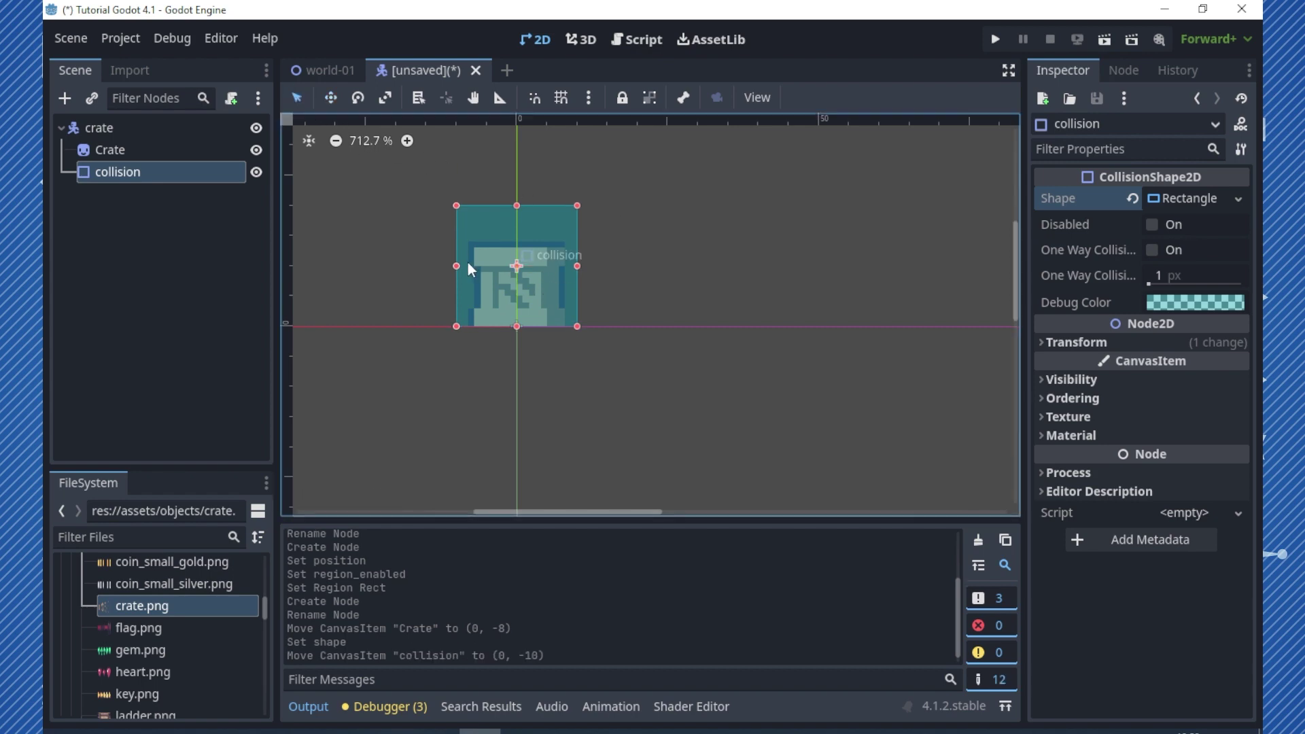
{"action": "left_click_drag", "start_coordinate": [454, 265], "coordinate": [469, 266]}
{"action": "left_click_drag", "start_coordinate": [579, 267], "coordinate": [565, 267]}
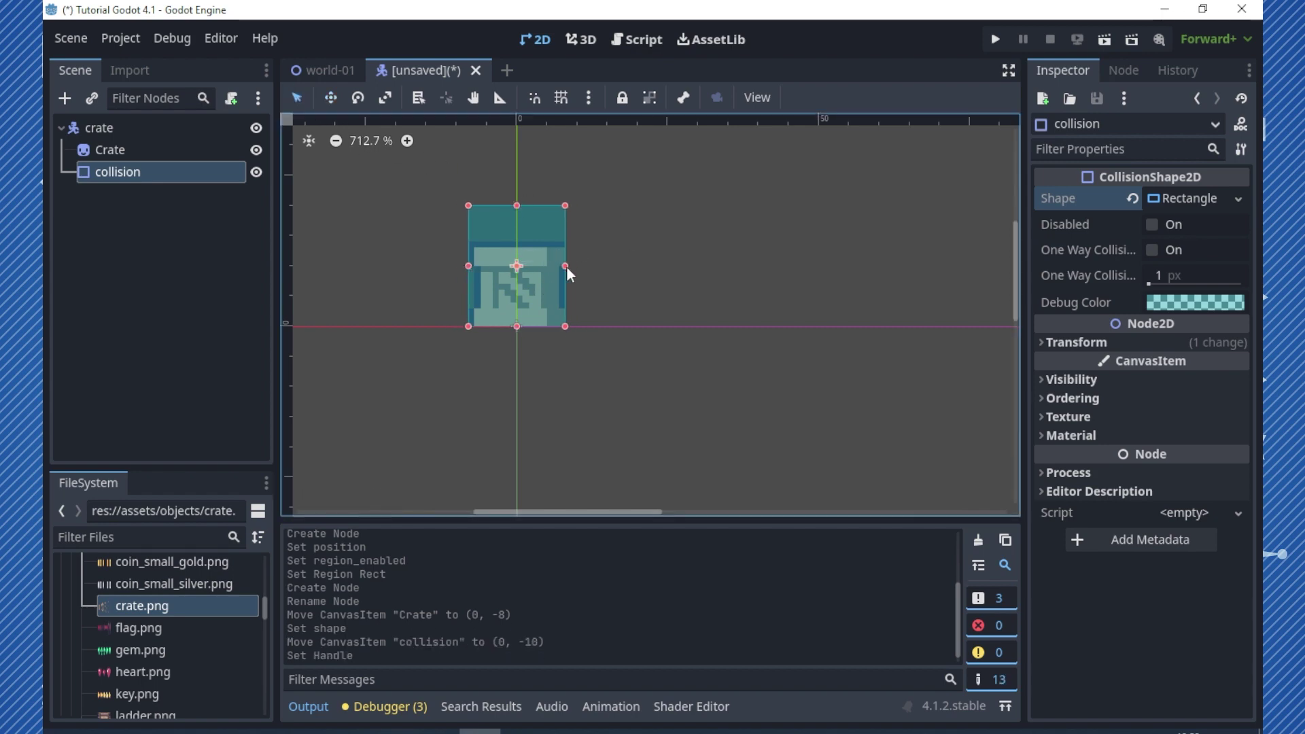
{"action": "left_click_drag", "start_coordinate": [517, 205], "coordinate": [517, 241]}
{"action": "key", "text": "ctrl+s"}
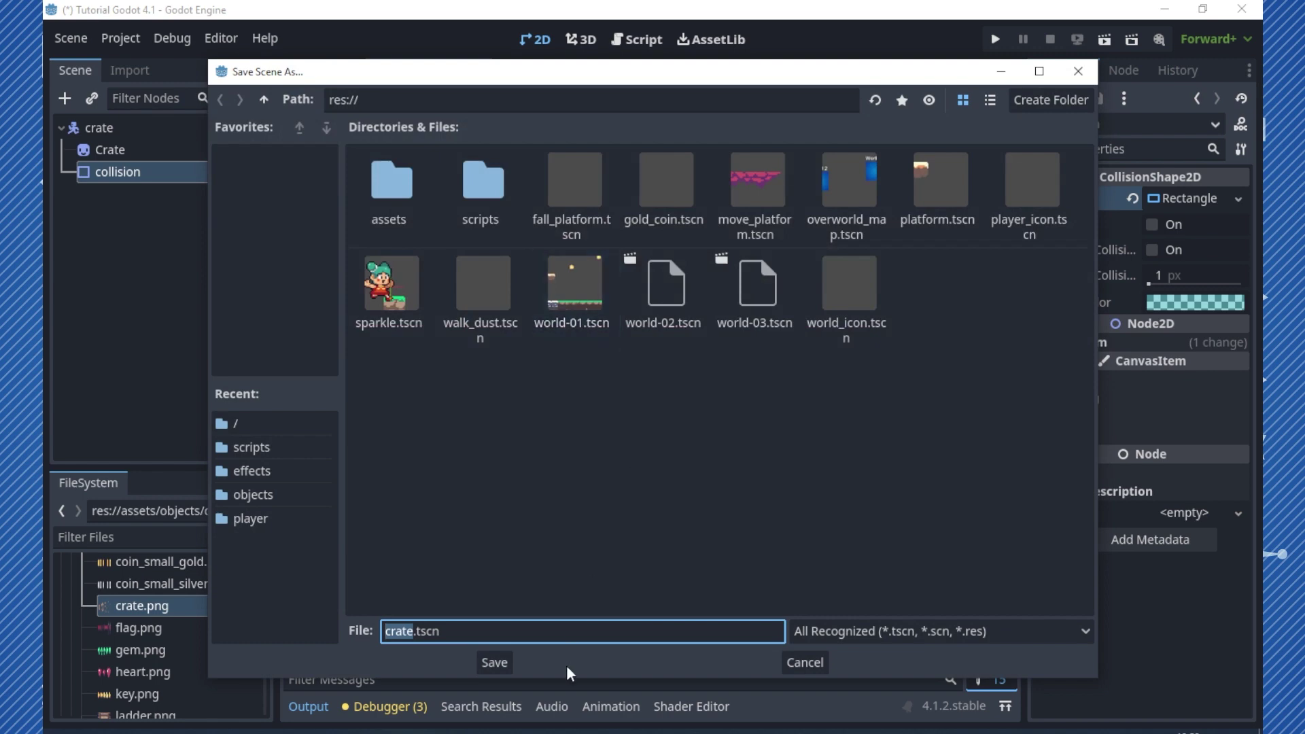
{"action": "left_click", "coordinate": [494, 670]}
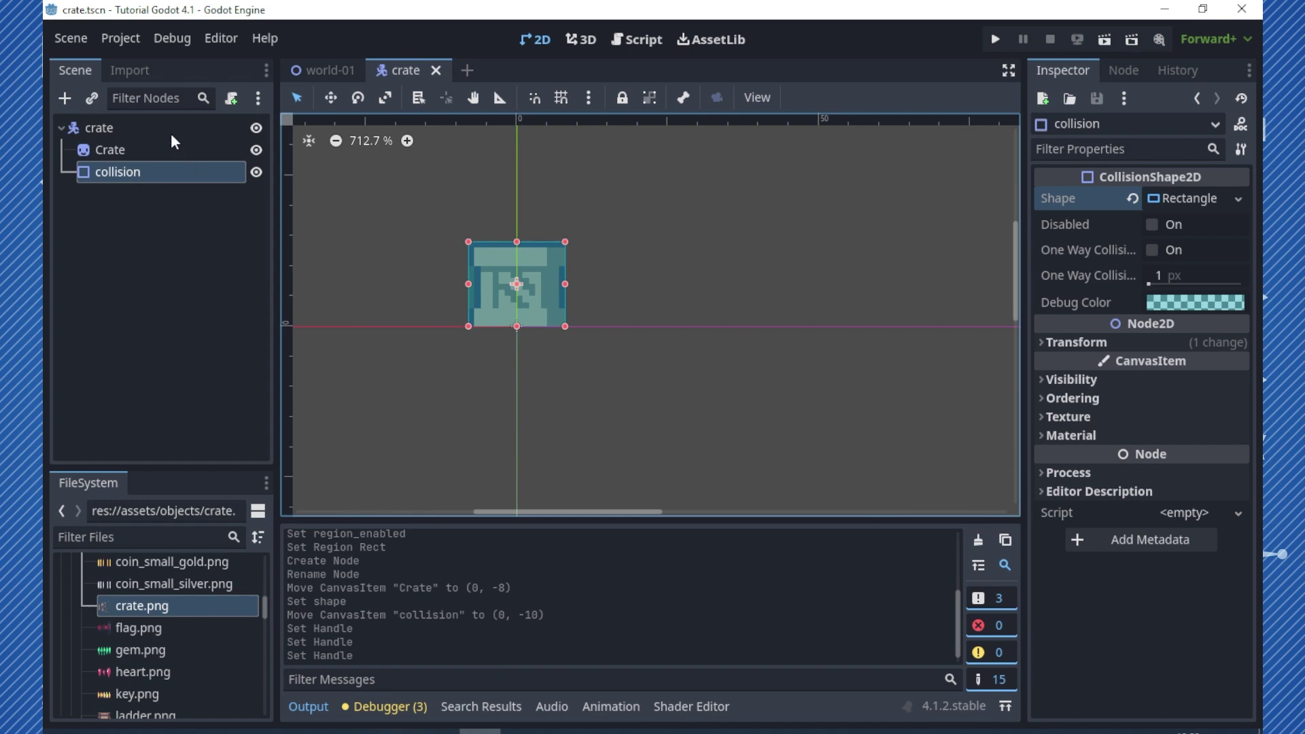
Attach a new crate.gd Basic Movement script to the crate root and collapse the Output panel
{"action": "left_click", "coordinate": [134, 130]}
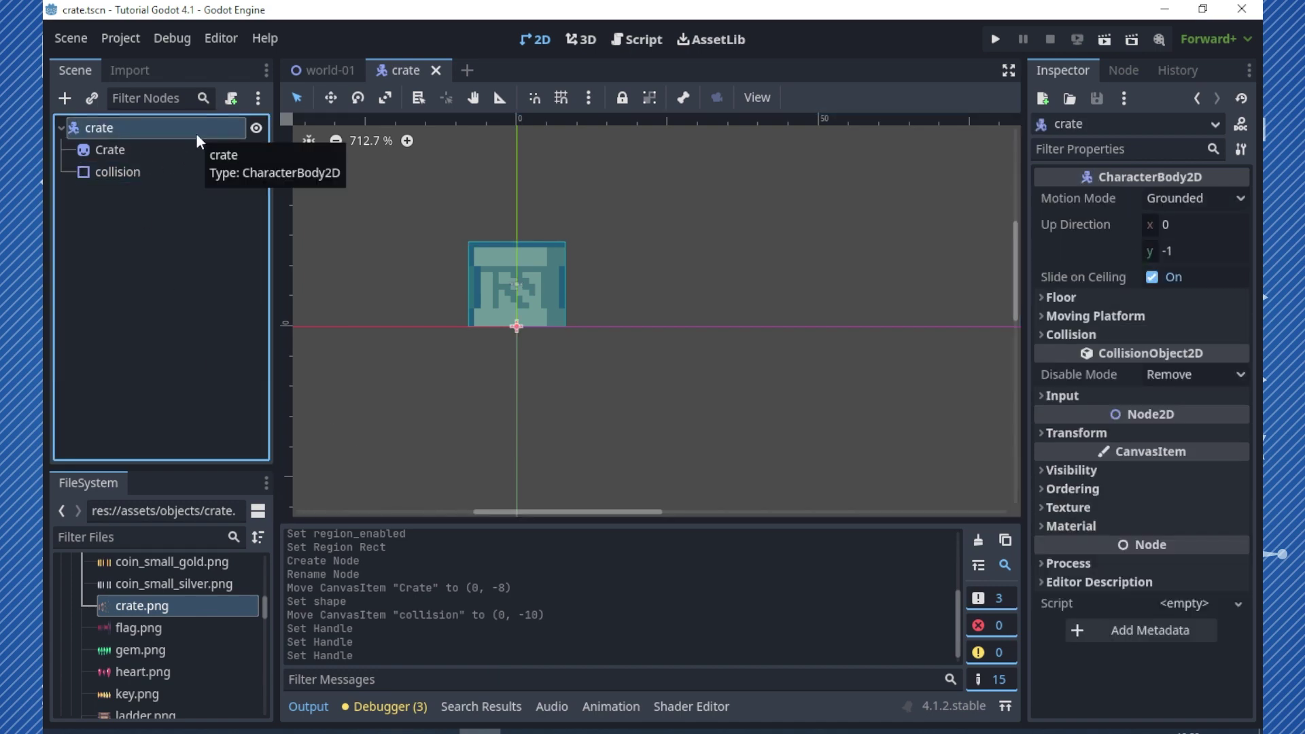
{"action": "left_click", "coordinate": [231, 99]}
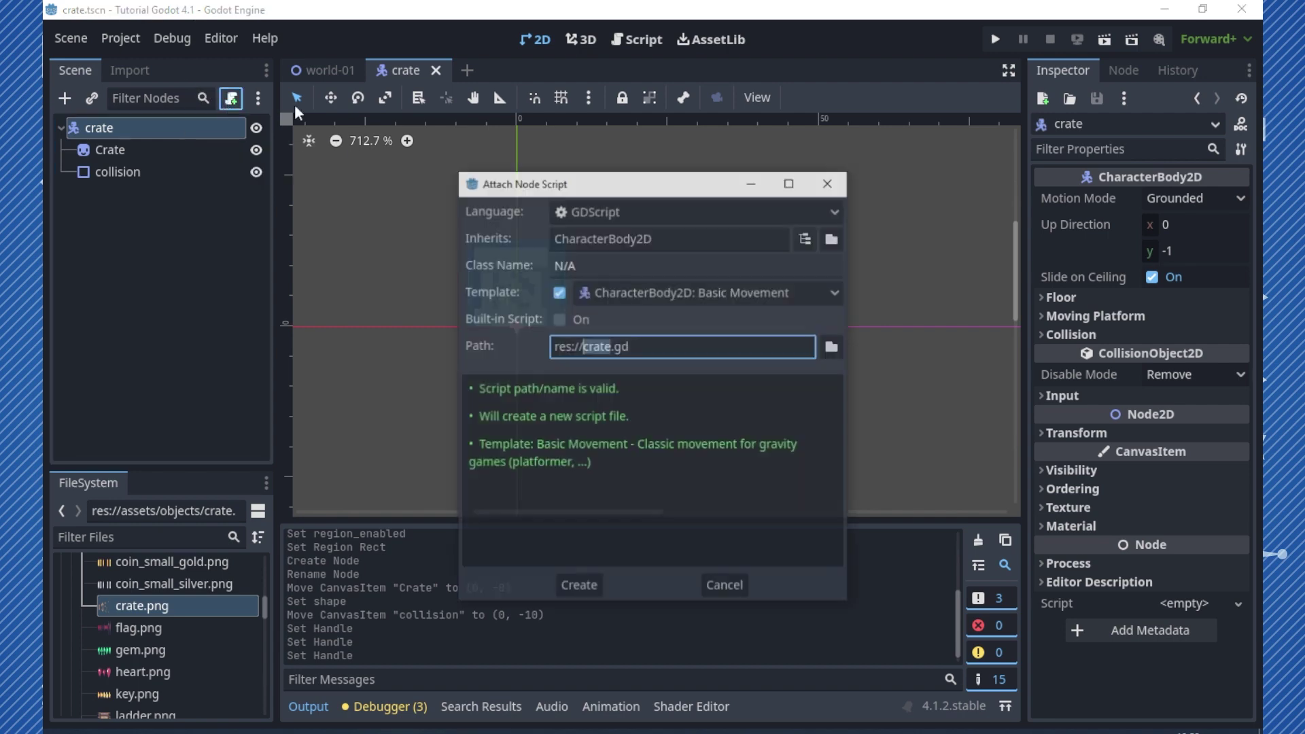
{"action": "left_click", "coordinate": [582, 585]}
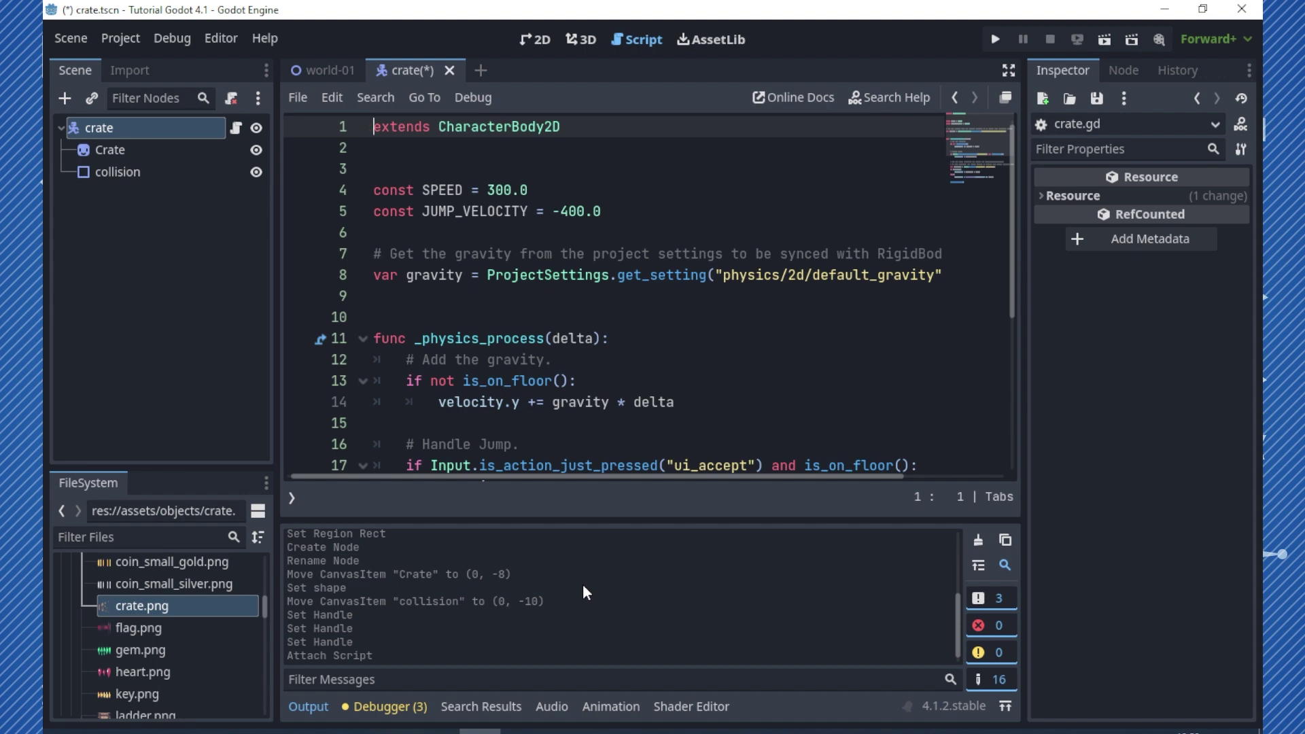
{"action": "left_click", "coordinate": [474, 253]}
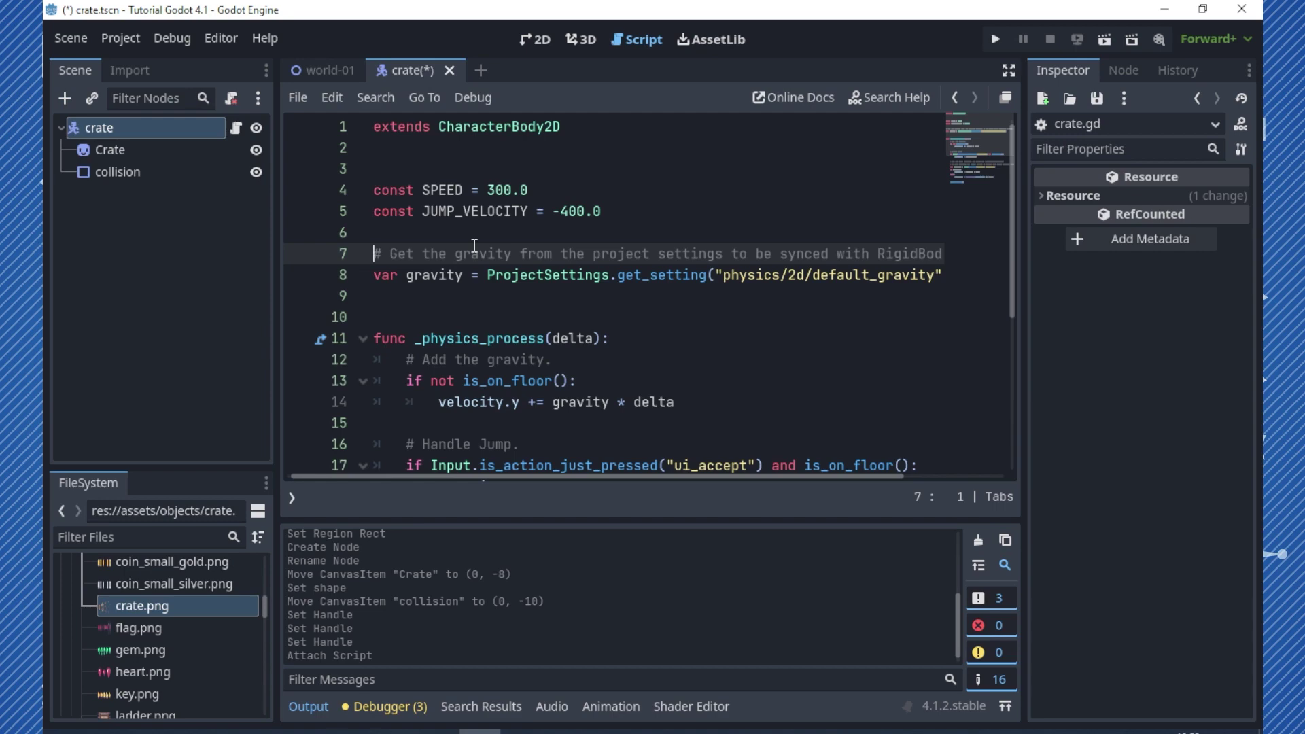
{"action": "left_click", "coordinate": [308, 707]}
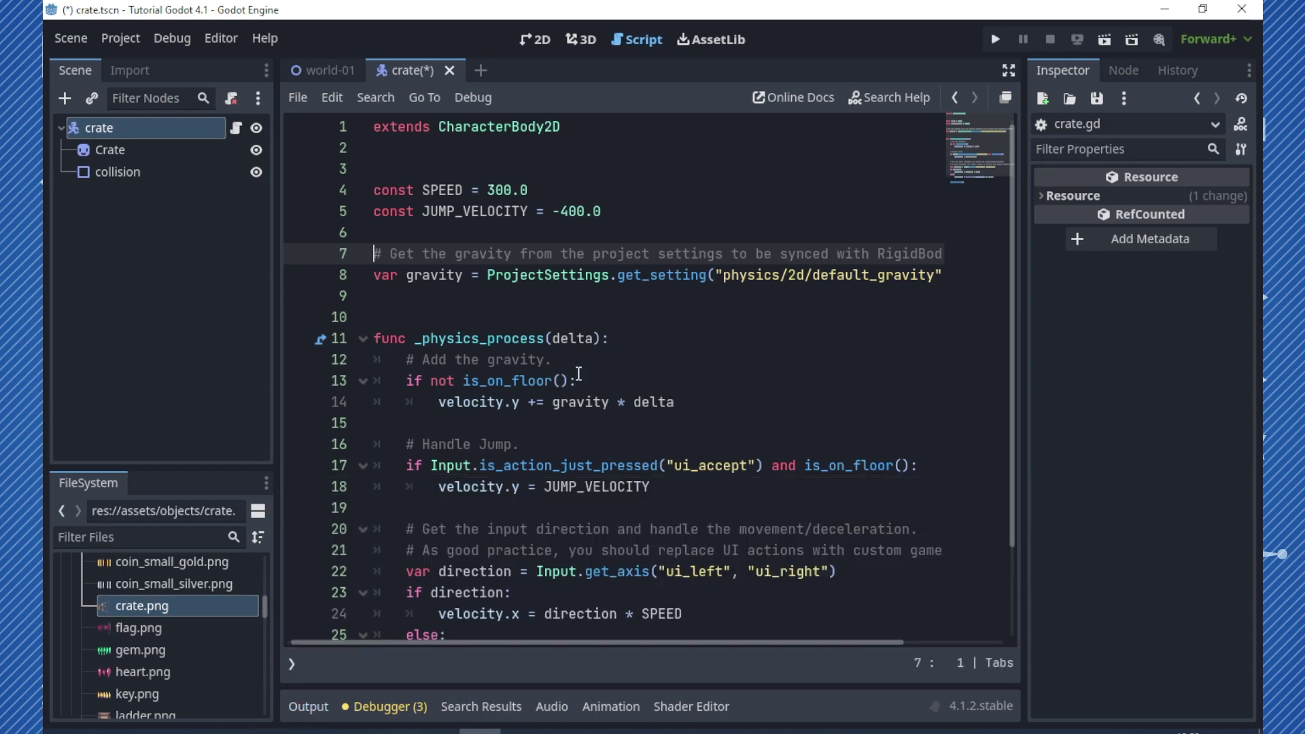
Remove the 'if not is_on_floor():' condition and the 'Add the gravity' comment in crate.gd
{"action": "scroll", "coordinate": [623, 393], "scroll_direction": "down", "scroll_amount": 1}
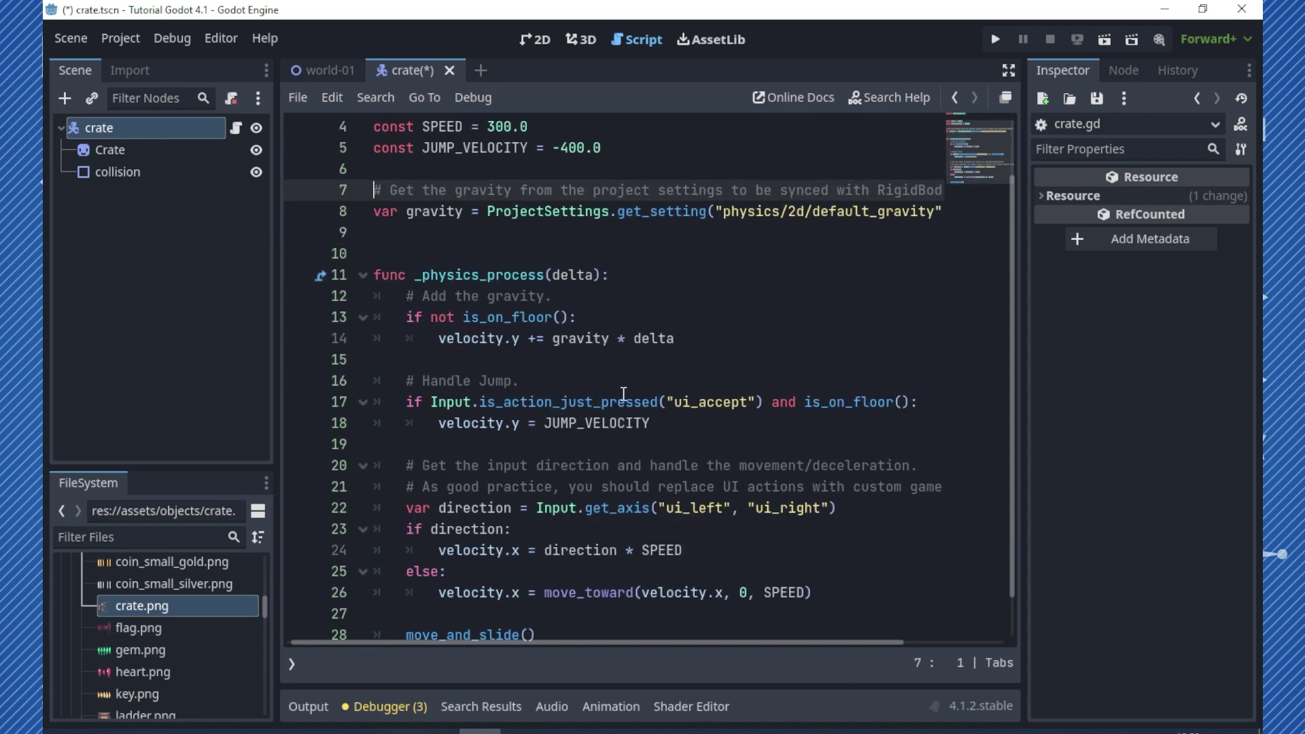
{"action": "left_click", "coordinate": [585, 319]}
{"action": "key", "text": "shift+Home"}
{"action": "key", "text": "shift+Home"}
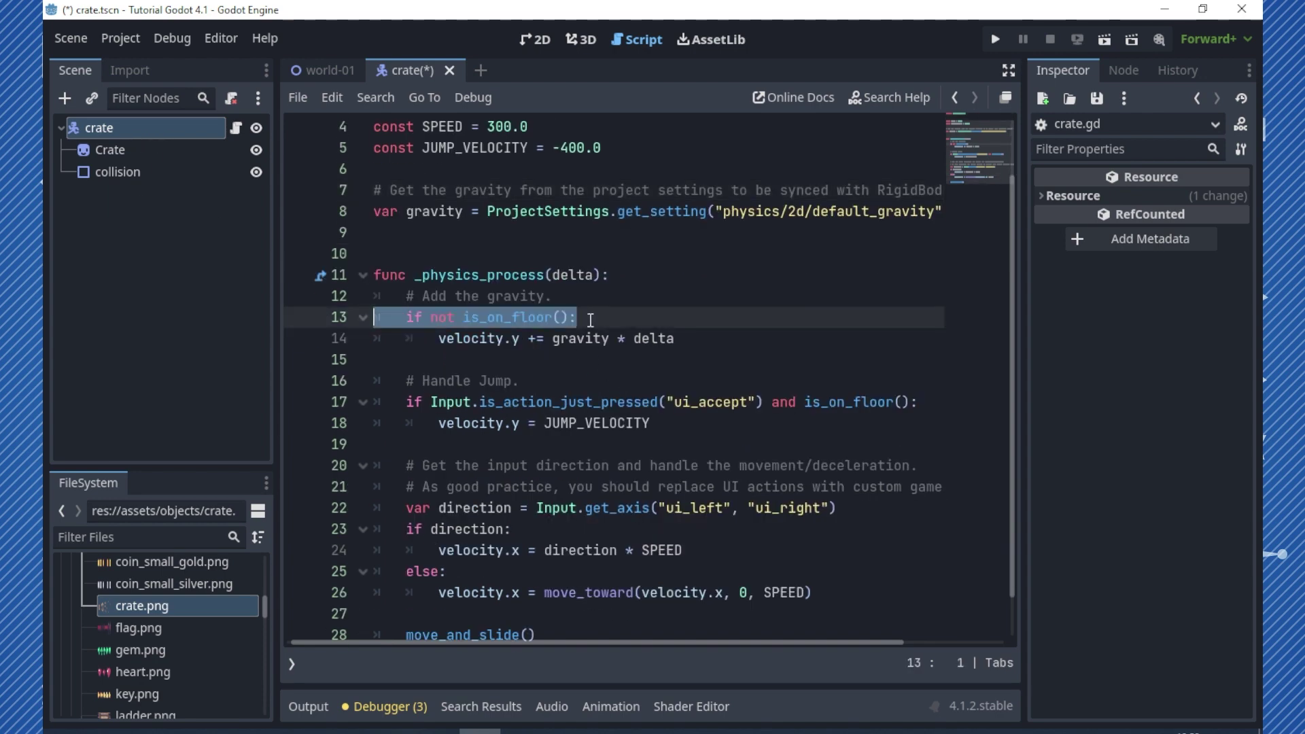
{"action": "key", "text": "BackSpace"}
{"action": "key", "text": "Delete"}
{"action": "key", "text": "shift+Tab"}
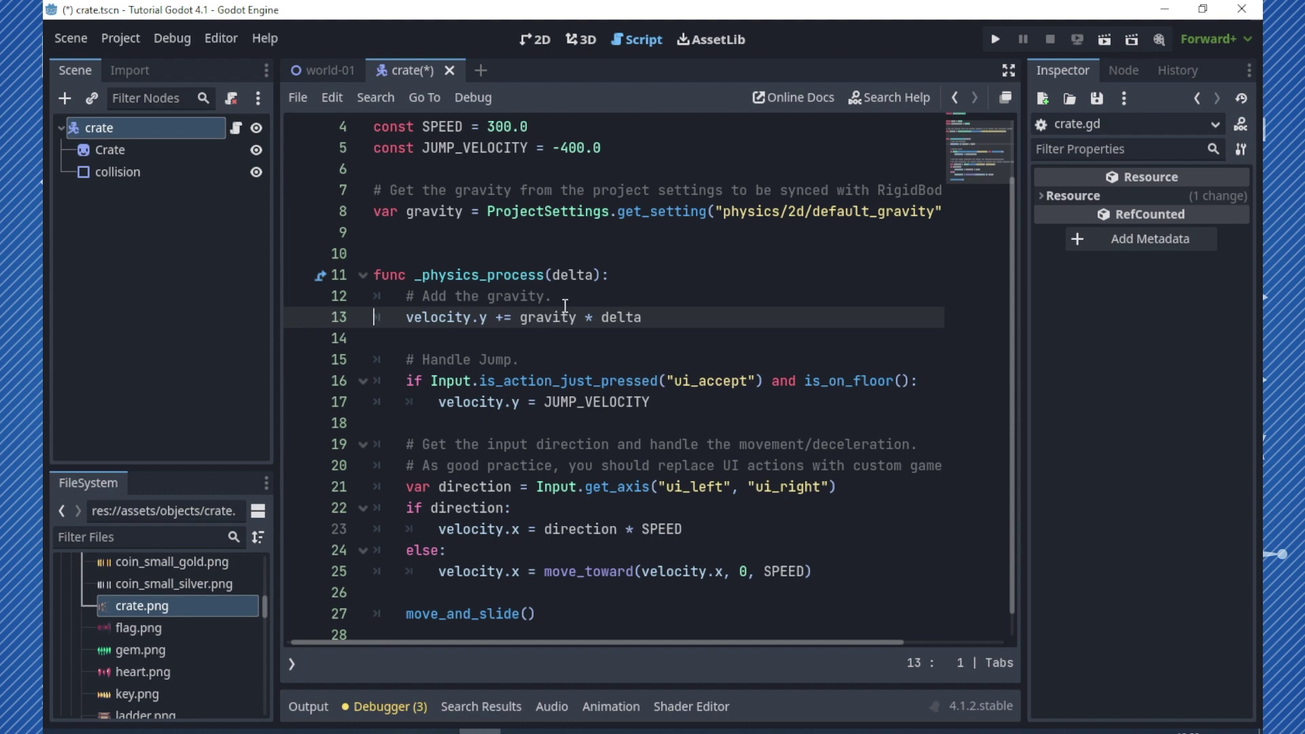
{"action": "left_click", "coordinate": [573, 296]}
{"action": "key", "text": "shift+Home"}
{"action": "key", "text": "BackSpace"}
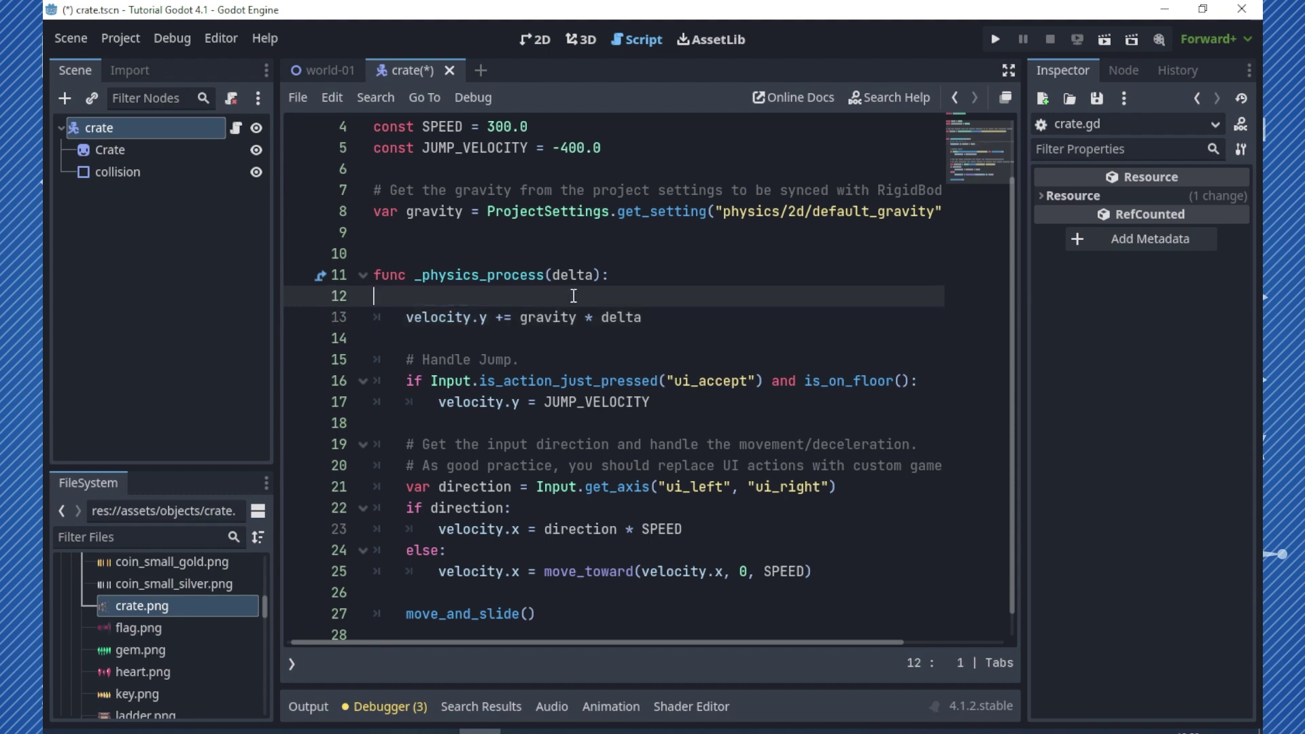
{"action": "key", "text": "BackSpace"}
{"action": "key", "text": "Delete"}
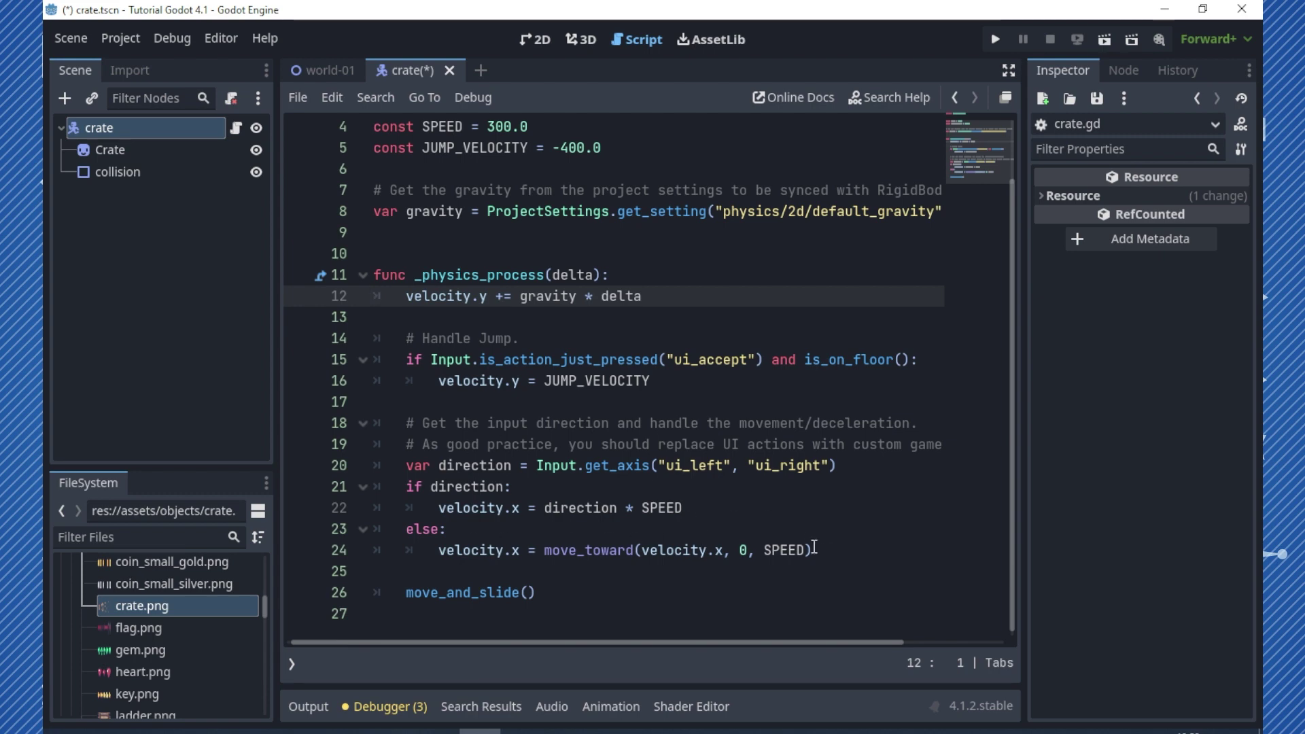
Delete the jump and direction handling code and the leftover comment lines
{"action": "left_click_drag", "start_coordinate": [812, 550], "coordinate": [360, 339]}
{"action": "key", "text": "Delete"}
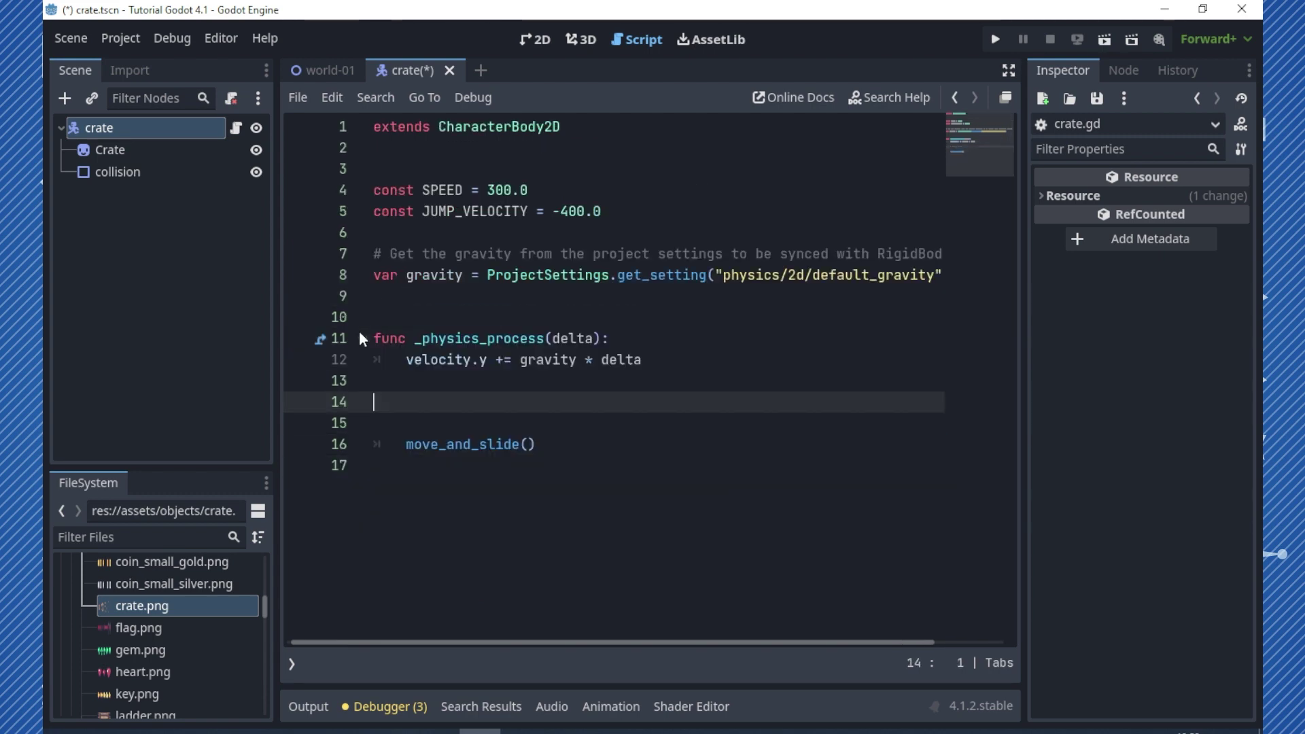
{"action": "key", "text": "BackSpace"}
{"action": "key", "text": "BackSpace"}
{"action": "key", "text": "Up"}
{"action": "key", "text": "Up"}
{"action": "key", "text": "Up"}
{"action": "key", "text": "shift+End"}
{"action": "key", "text": "Delete"}
{"action": "key", "text": "Delete"}
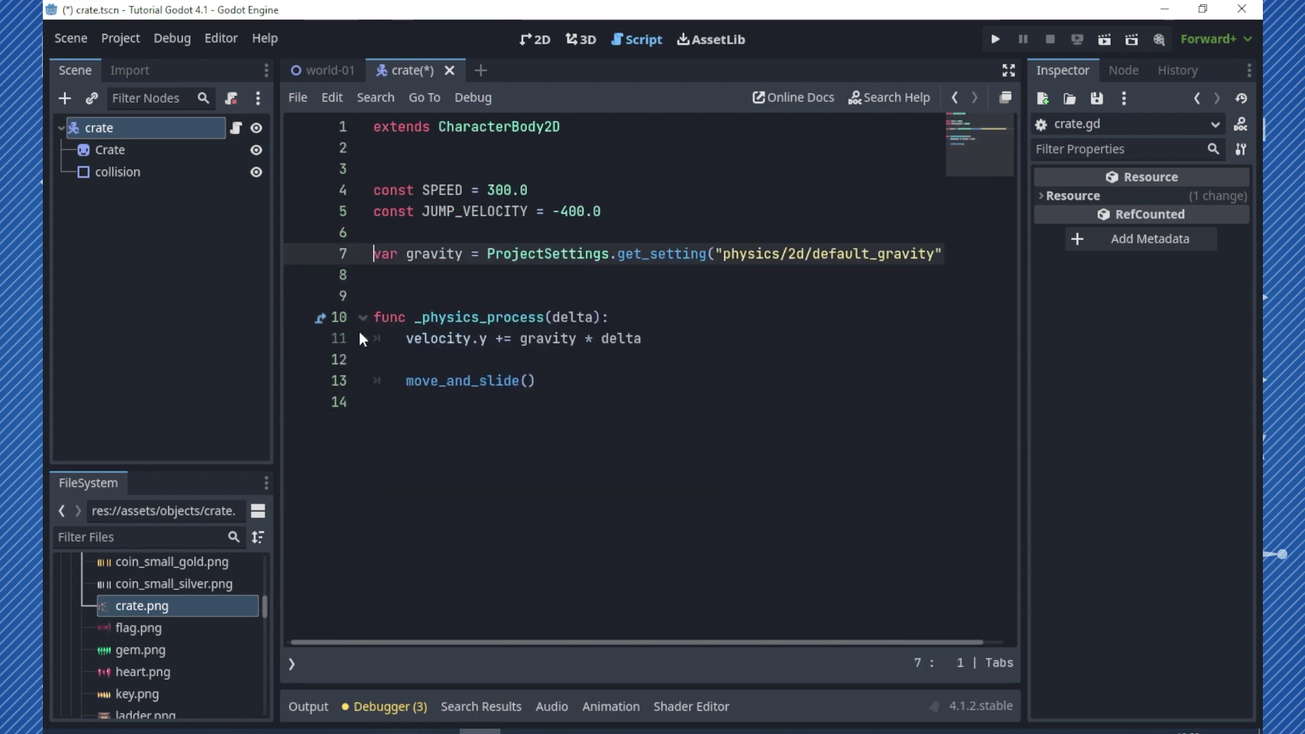
{"action": "key", "text": "Up"}
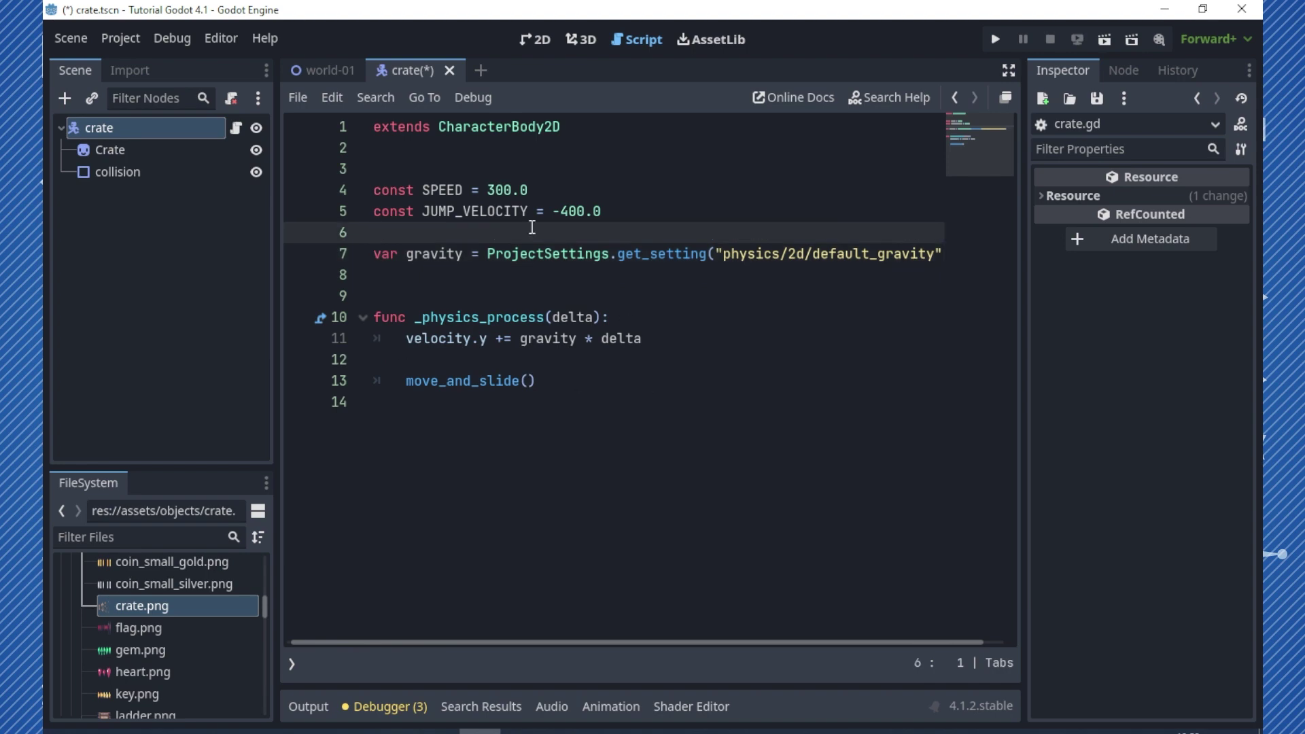
Delete JUMP_VELOCITY, rename SPEED to PUSH_SPEED, and add velocity.x = 0 after move_and_slide()
{"action": "left_click", "coordinate": [619, 210]}
{"action": "key", "text": "shift+Home"}
{"action": "key", "text": "BackSpace"}
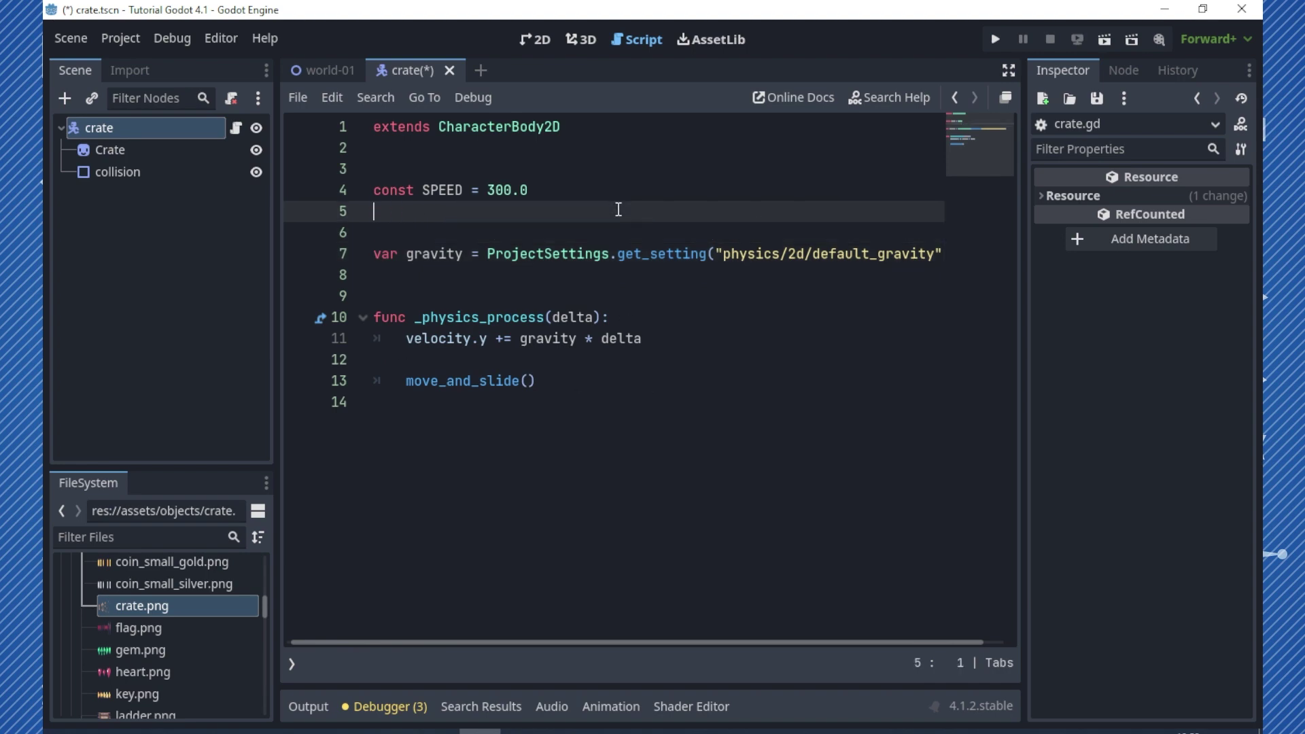
{"action": "key", "text": "Delete"}
{"action": "key", "text": "Up"}
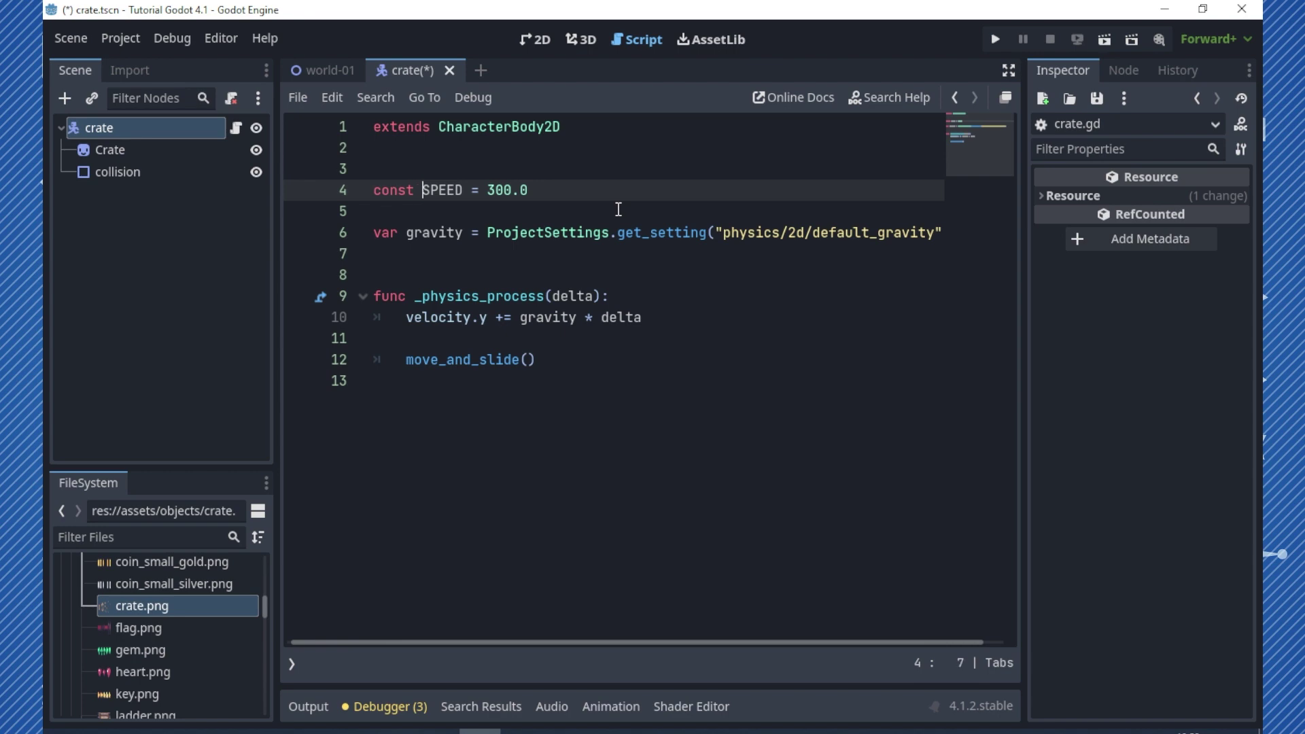
{"action": "type", "text": "PUSH_"}
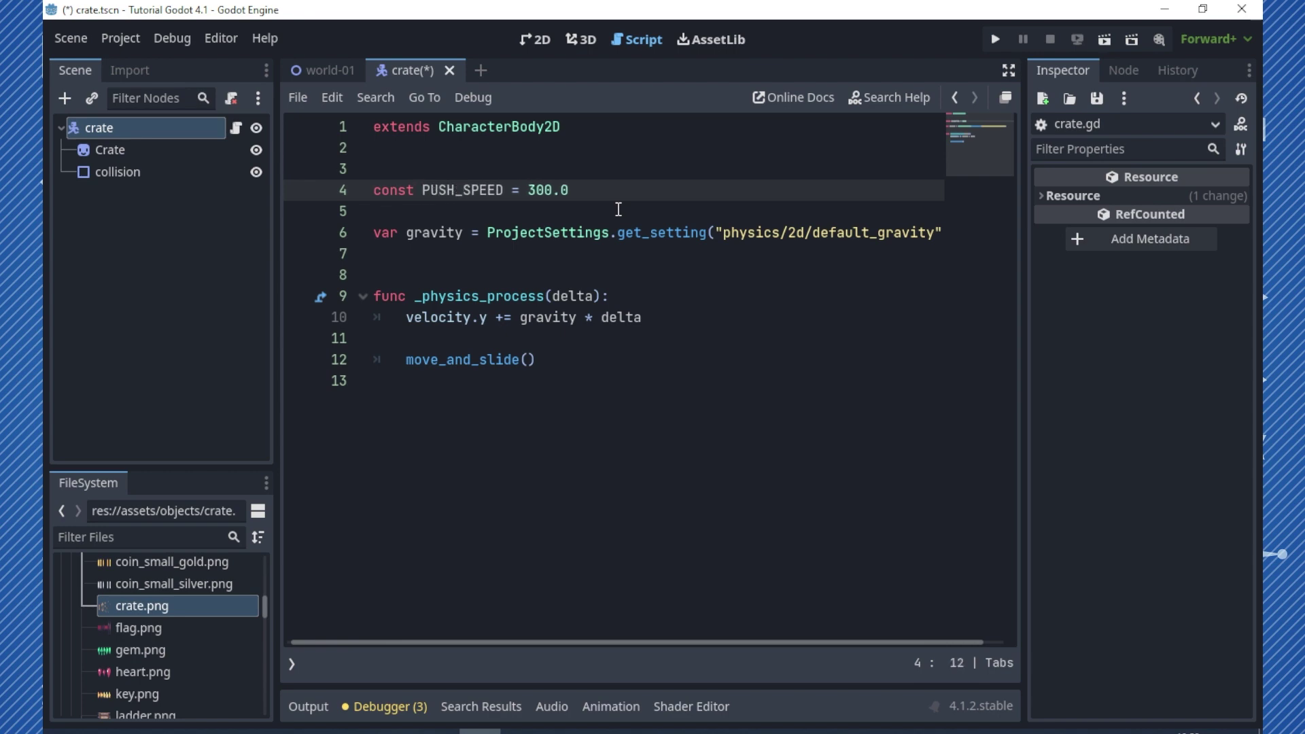
{"action": "left_click", "coordinate": [441, 392]}
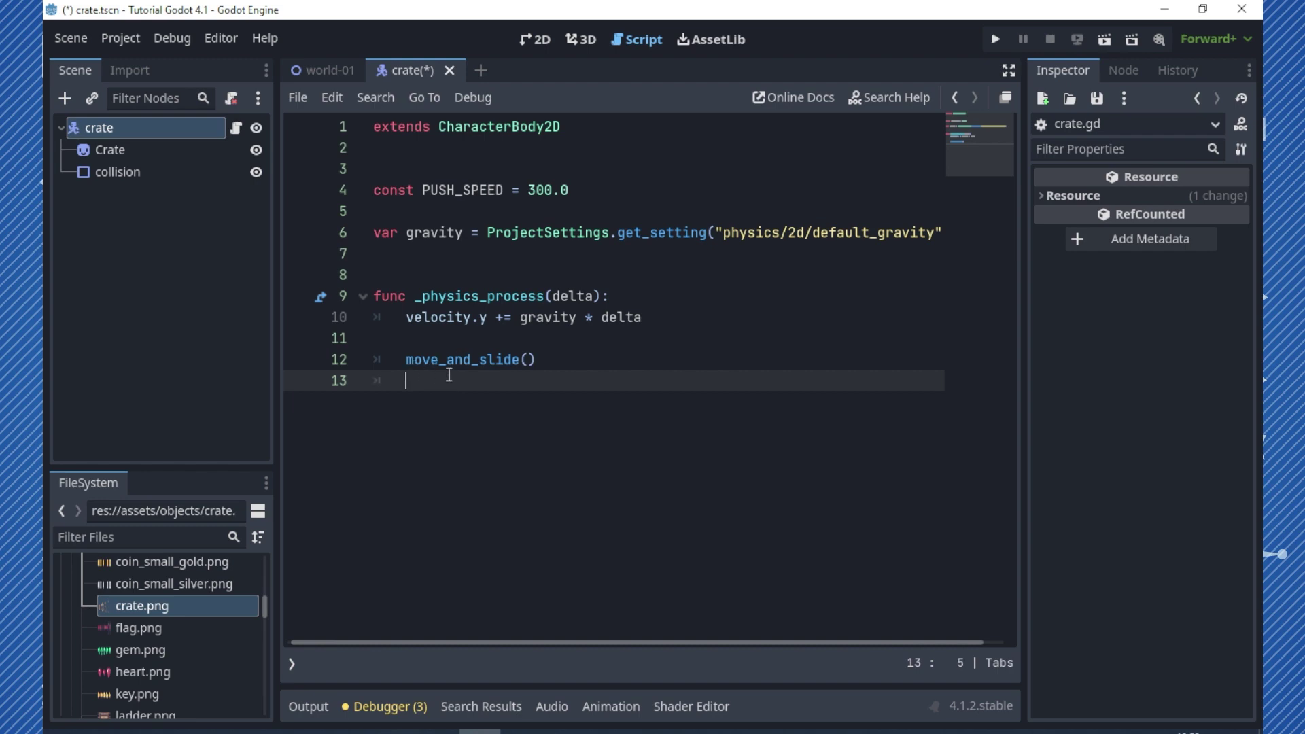
{"action": "key", "text": "Return"}
{"action": "type", "text": "v"}
{"action": "type", "text": "elocity.x"}
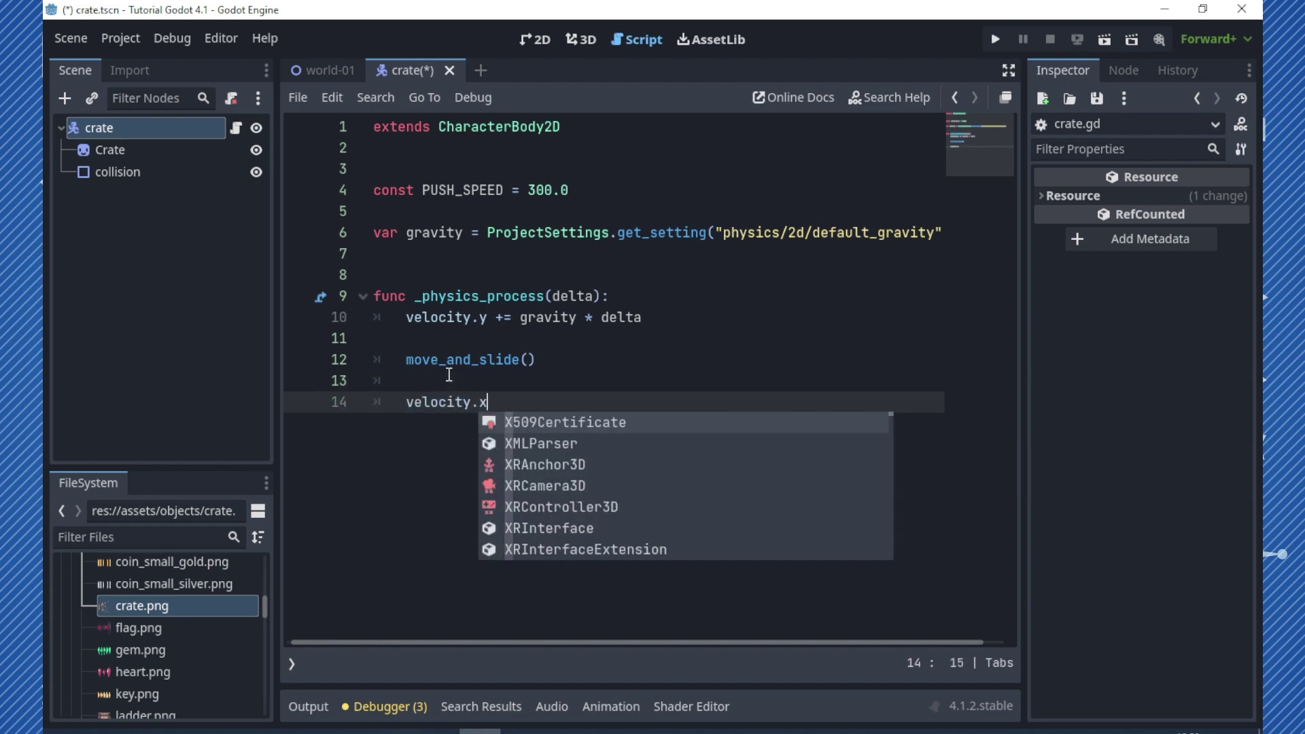
{"action": "type", "text": " = 0"}
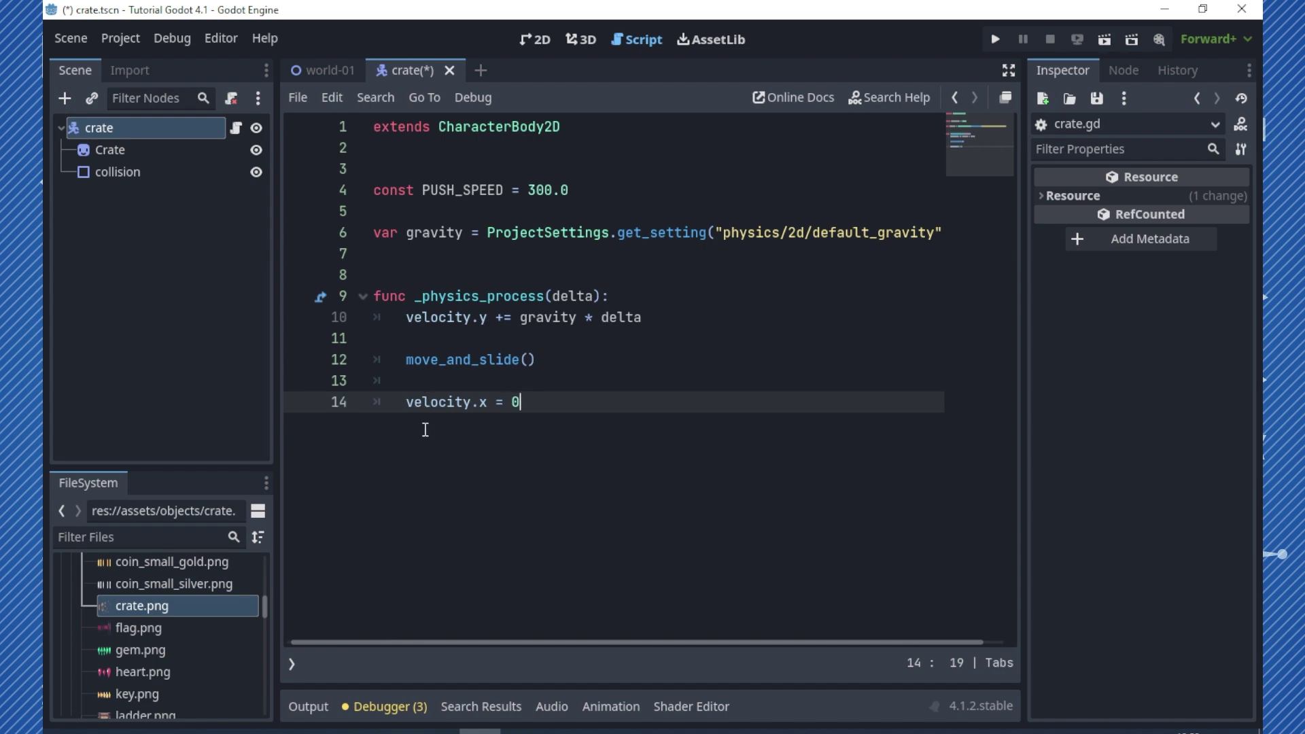
Add func slide_object(direction) setting velocity.x = int(direction.x) * PUSH_SPEED
{"action": "key", "text": "Return"}
{"action": "key", "text": "Return"}
{"action": "key", "text": "BackSpace"}
{"action": "type", "text": "fun"}
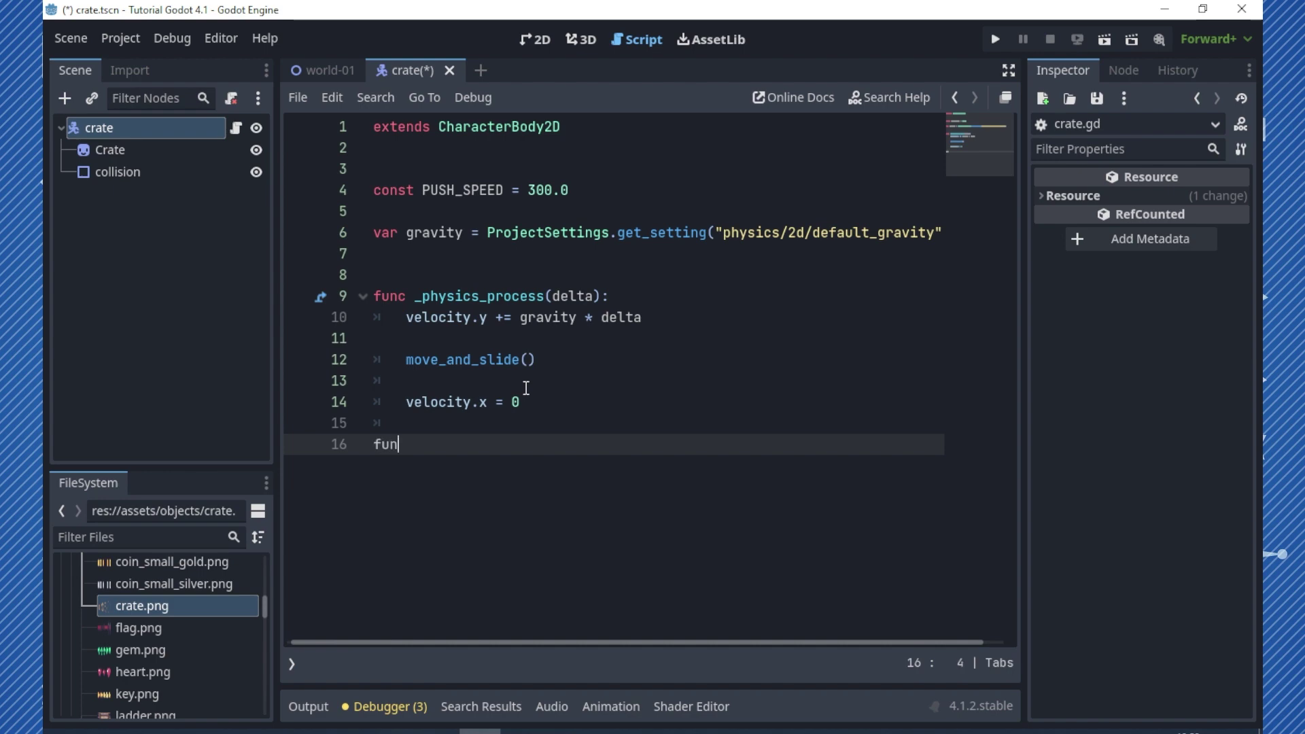
{"action": "type", "text": "c slide"}
{"action": "type", "text": "_object(direc"}
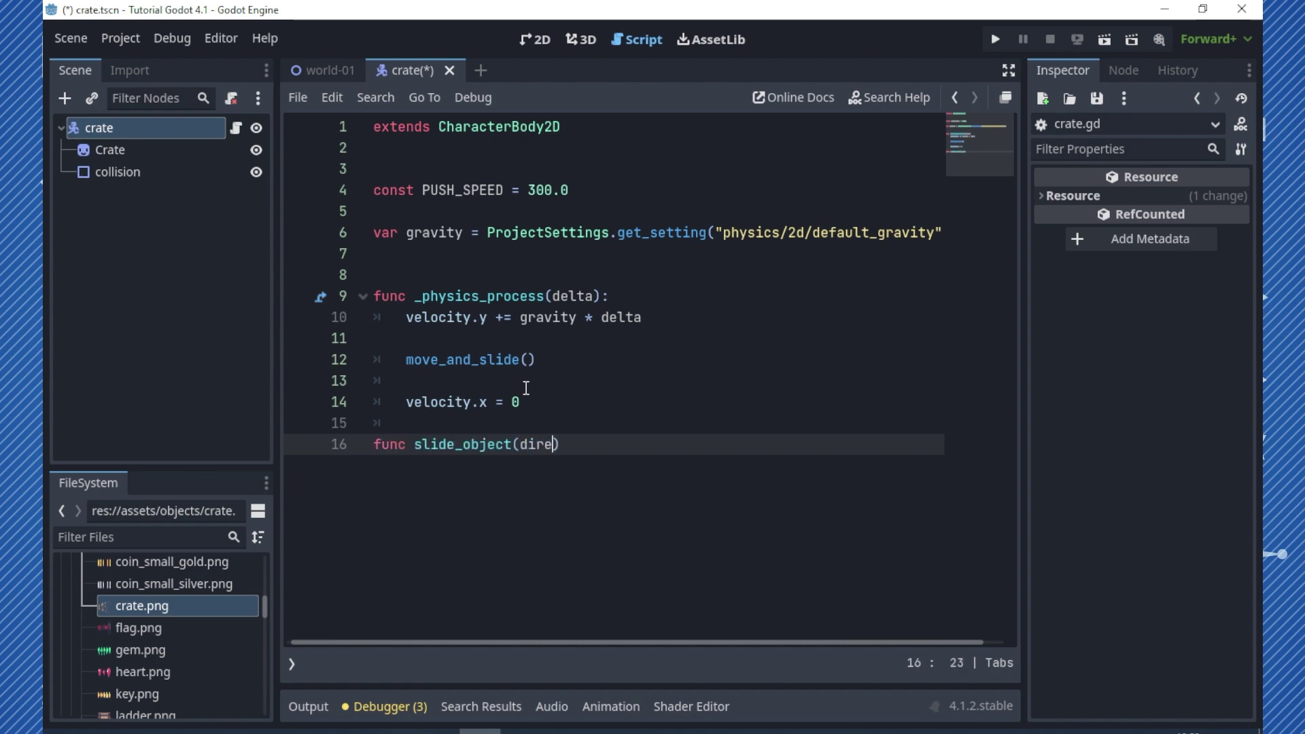
{"action": "type", "text": "tion):"}
{"action": "key", "text": "Return"}
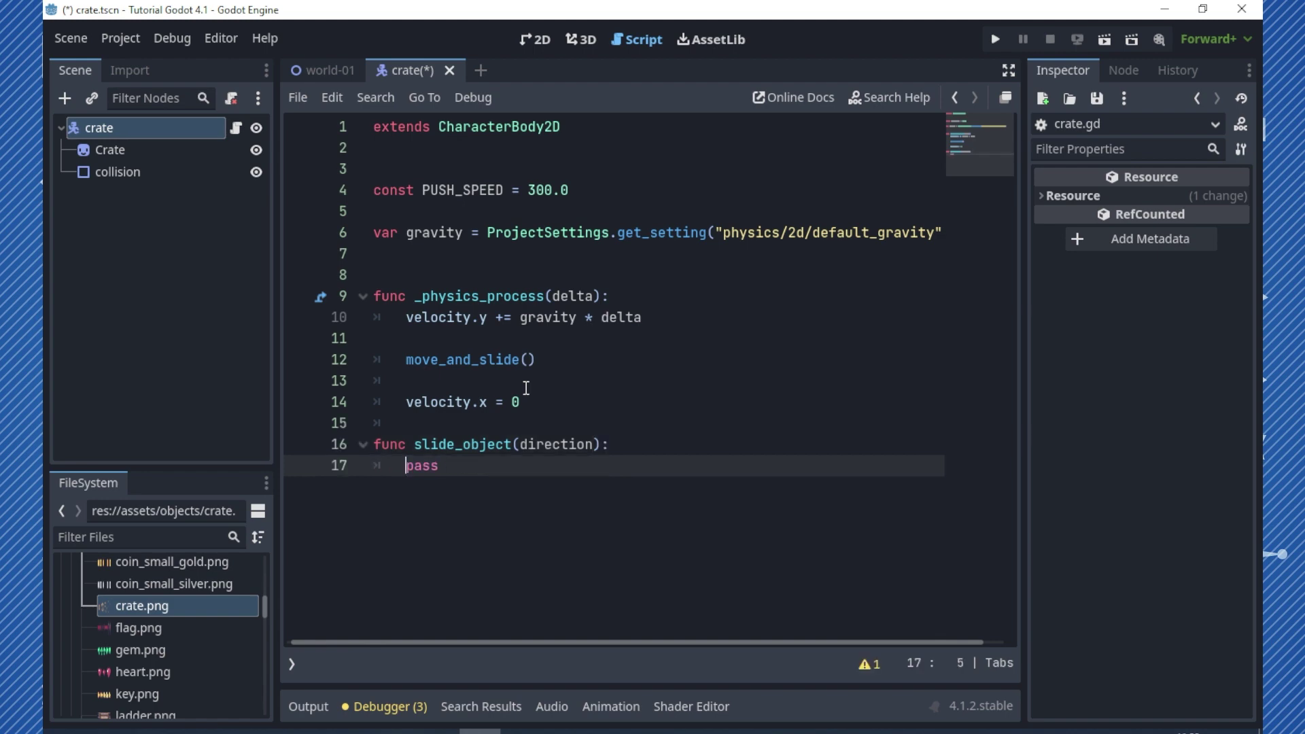
{"action": "type", "text": "v"}
{"action": "type", "text": "elocity.x "}
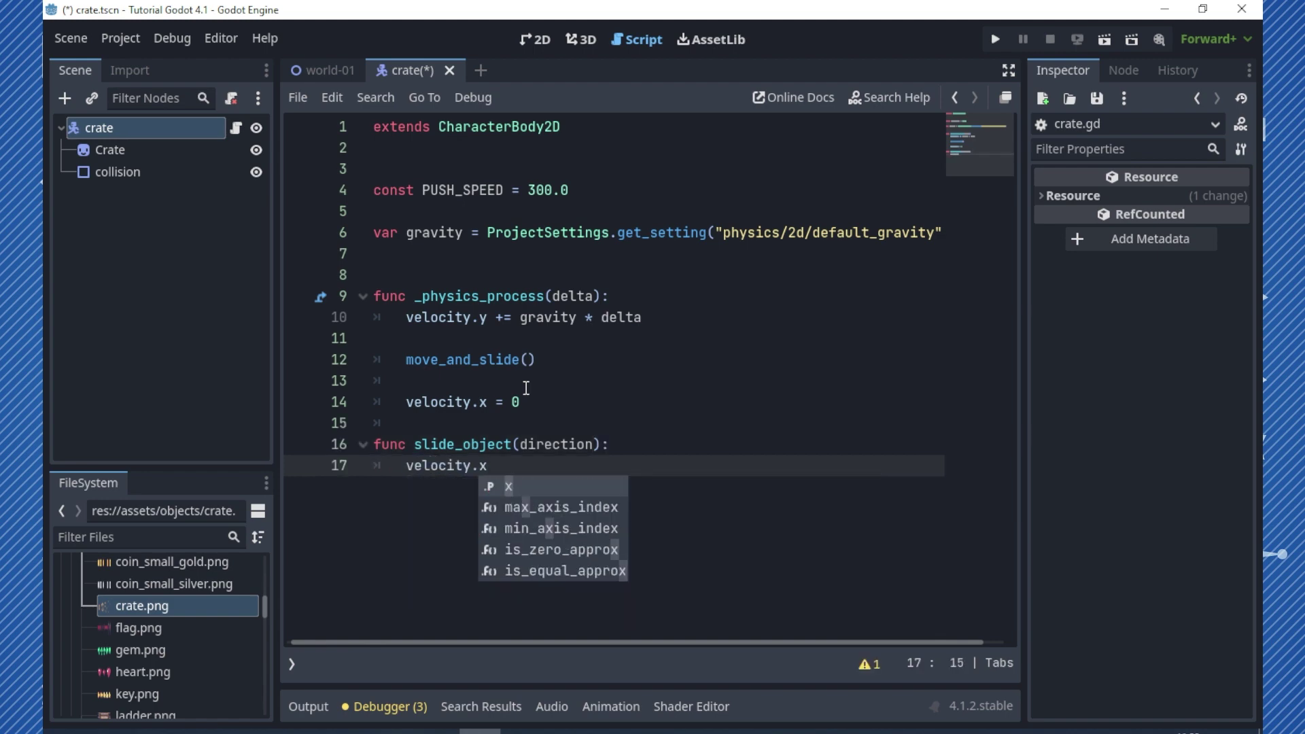
{"action": "type", "text": "= int"}
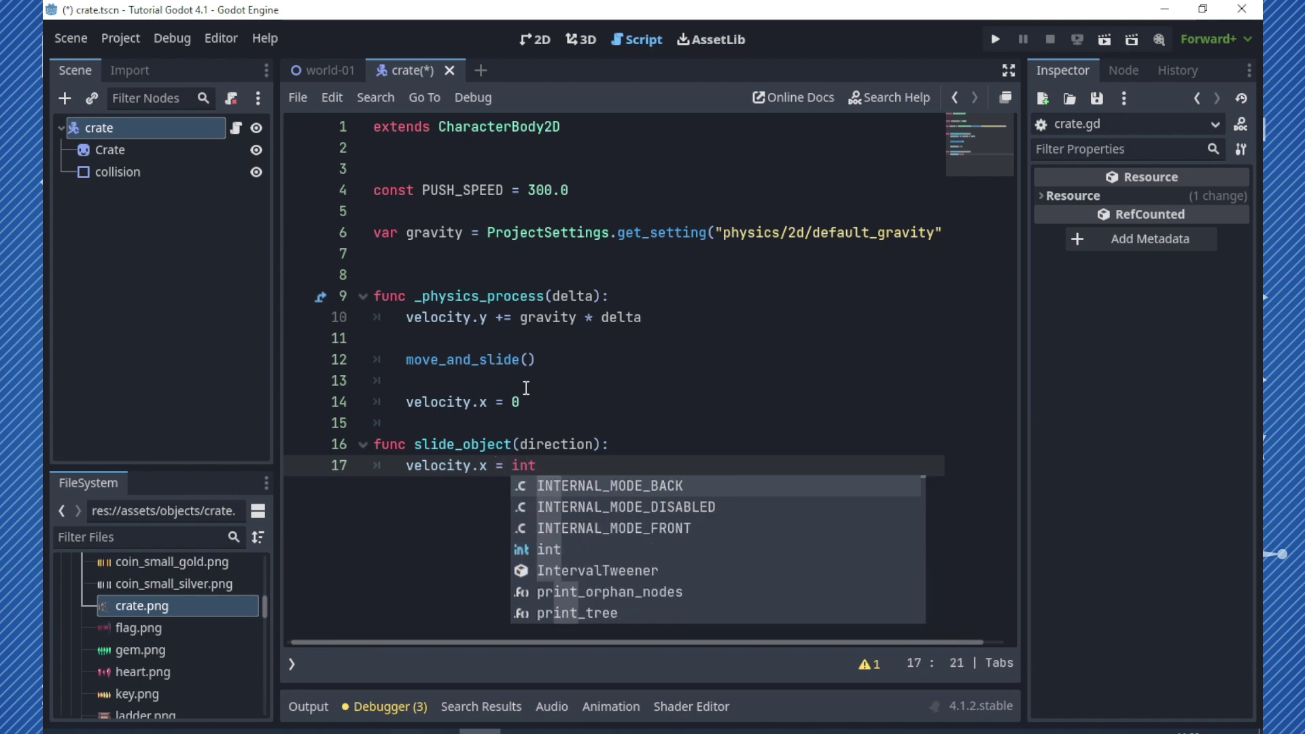
{"action": "type", "text": "(direction"}
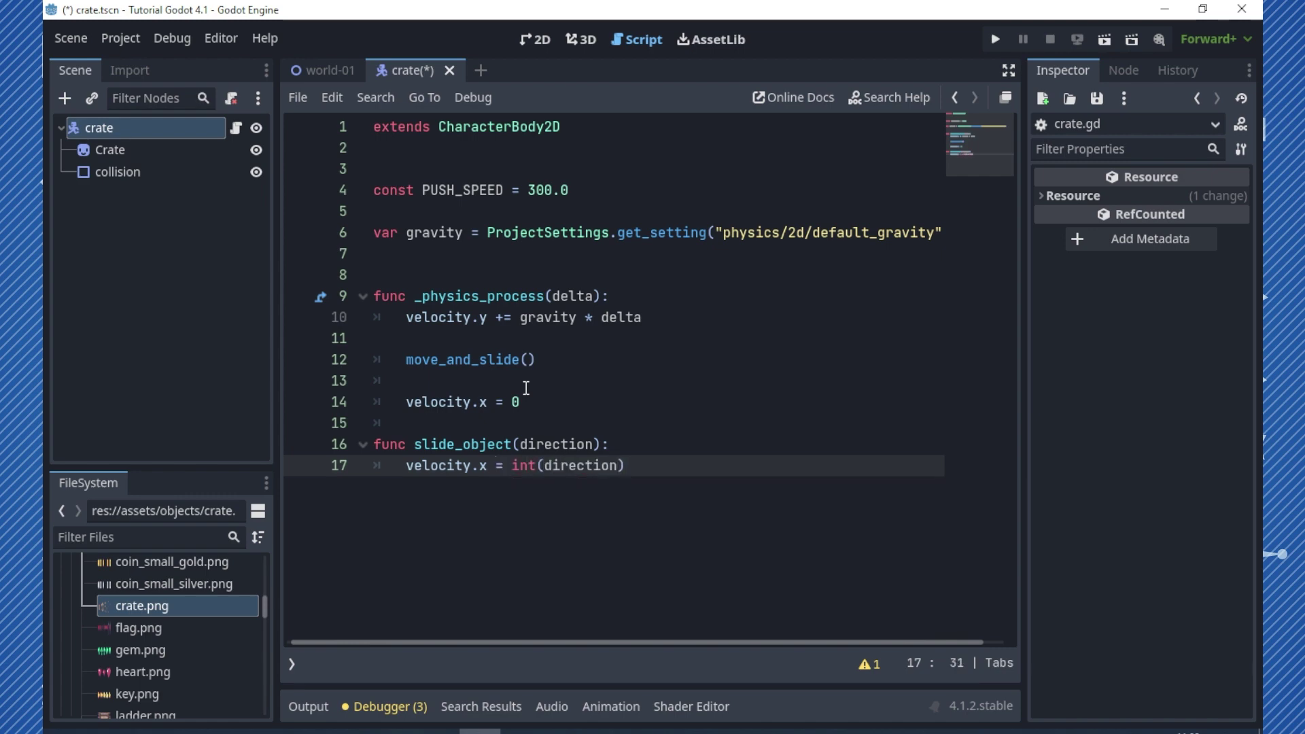
{"action": "type", "text": ".x"}
{"action": "type", "text": ") * "}
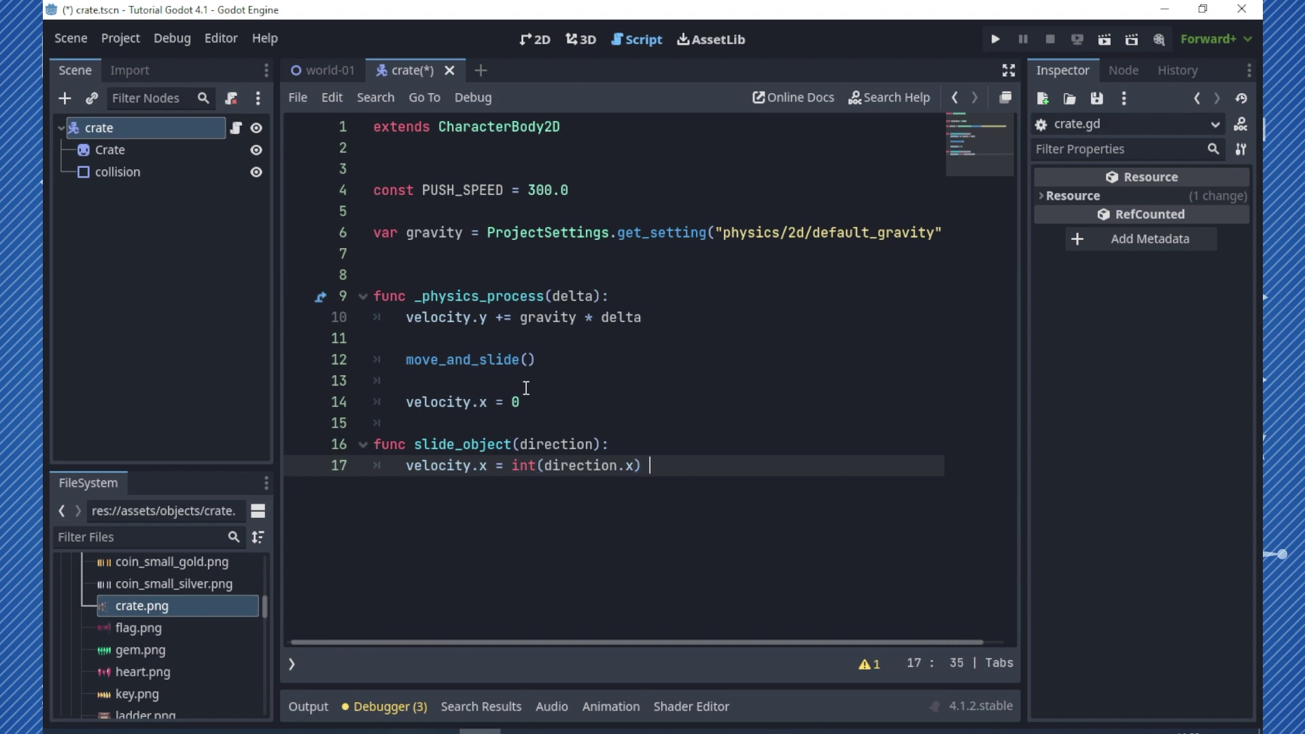
{"action": "type", "text": "PU"}
{"action": "key", "text": "Return"}
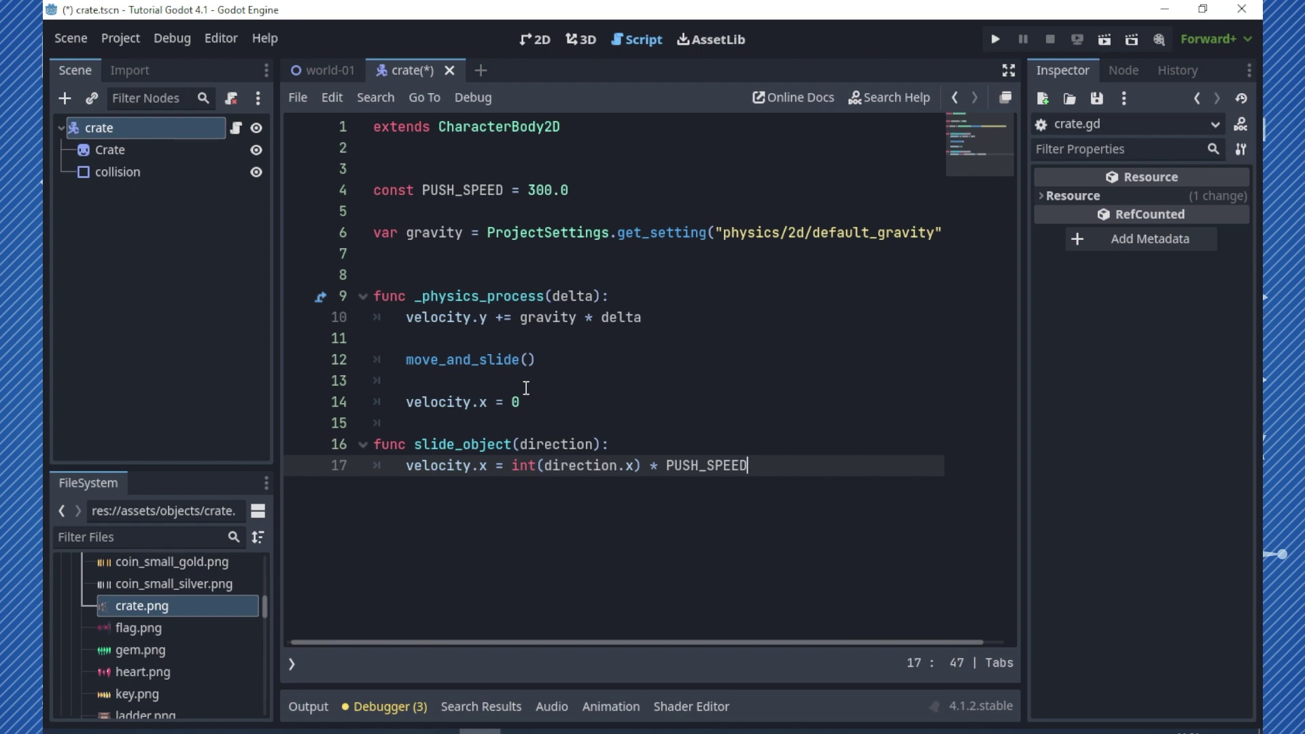
Declare class_name Pushables below extends CharacterBody2D in crate.gd and save
{"action": "left_click", "coordinate": [400, 147]}
{"action": "type", "text": "c"}
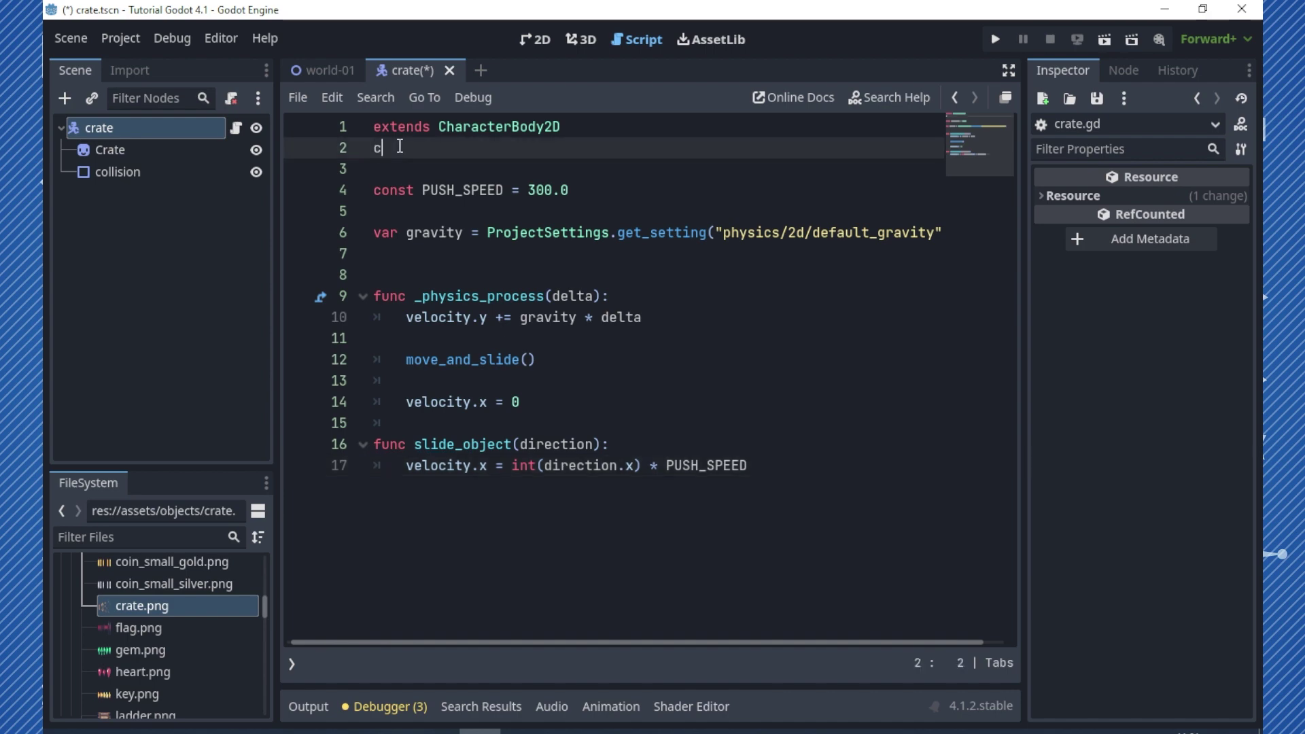
{"action": "type", "text": "lass_name P"}
{"action": "type", "text": "us"}
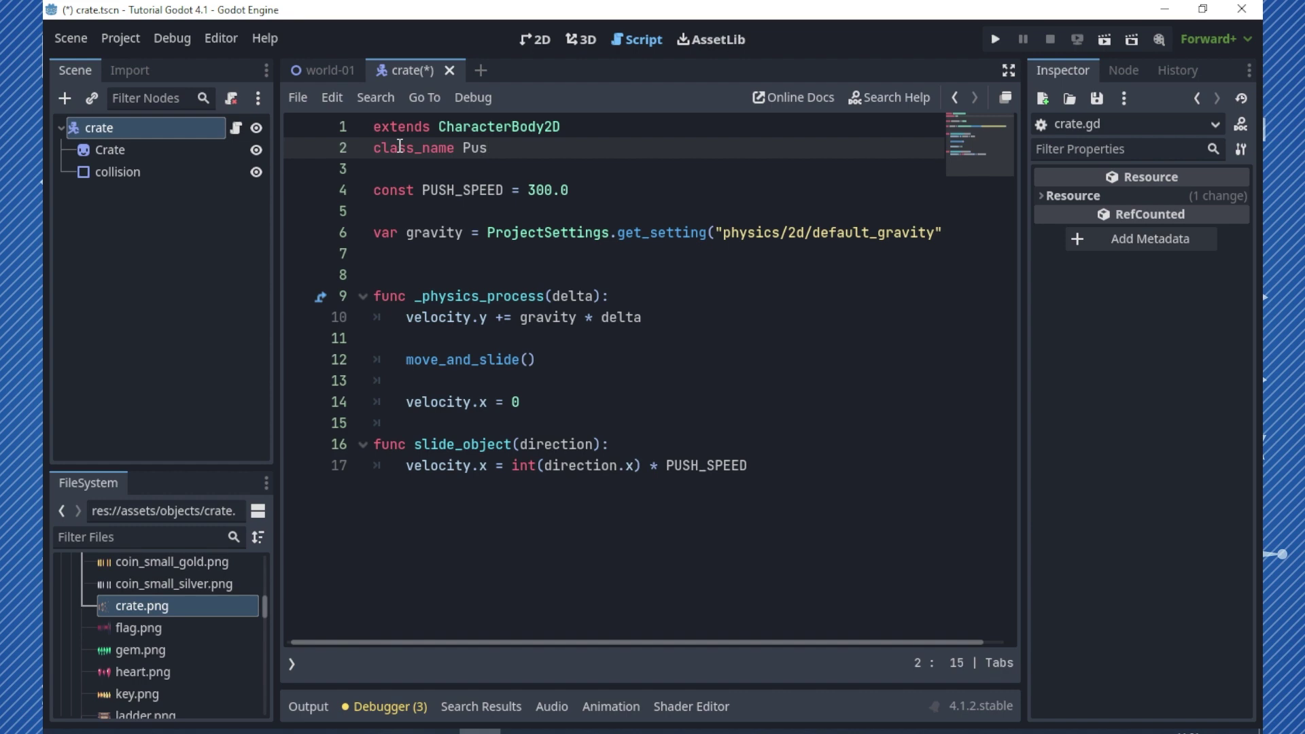
{"action": "type", "text": "hables"}
{"action": "key", "text": "ctrl+s"}
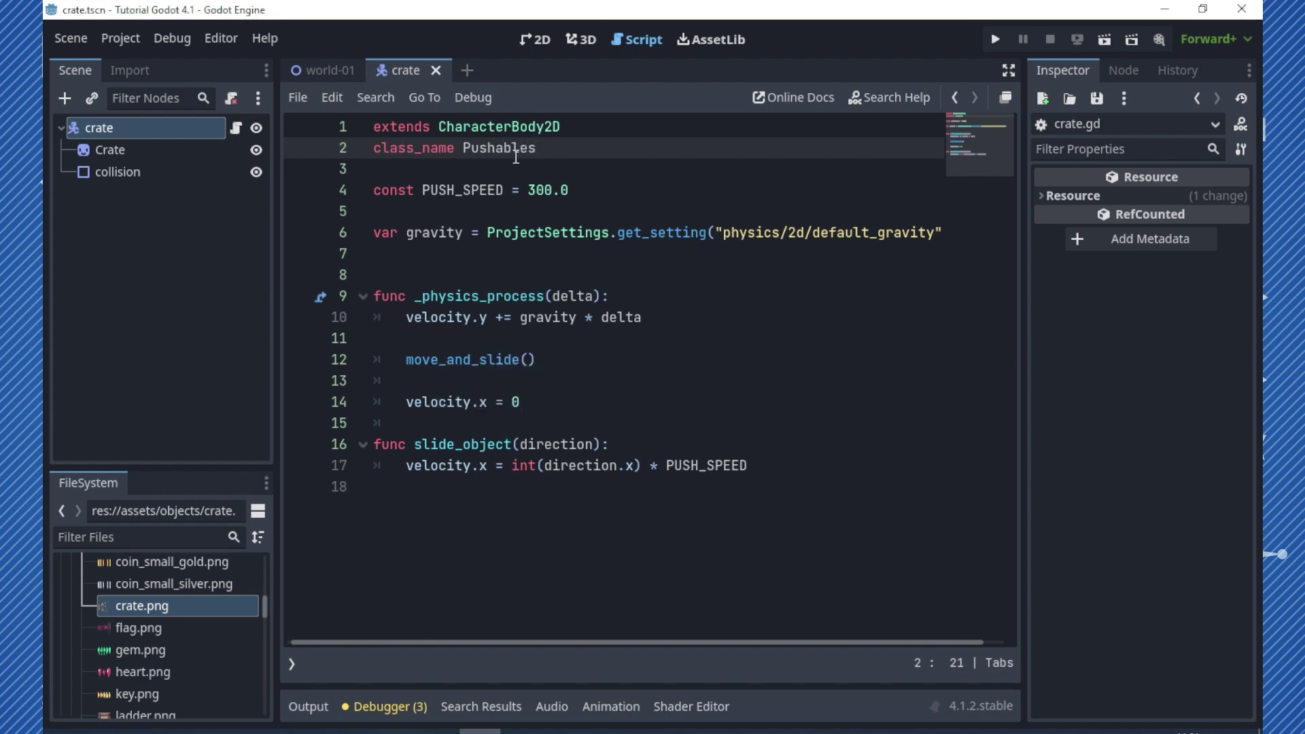
{"action": "left_click", "coordinate": [486, 165]}
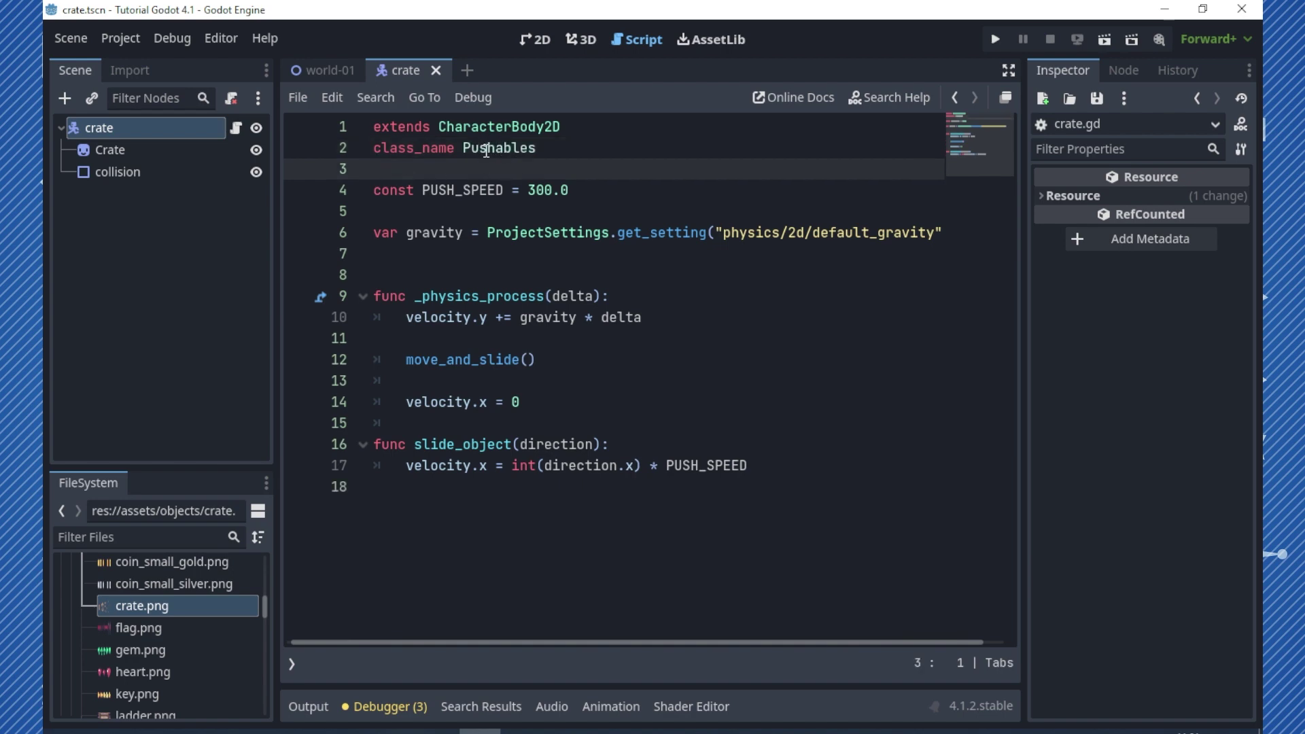
Show world-01 in 2D, move the player node to the tree bottom, and place it on the right ground
{"action": "left_click", "coordinate": [310, 71]}
{"action": "left_click", "coordinate": [539, 45]}
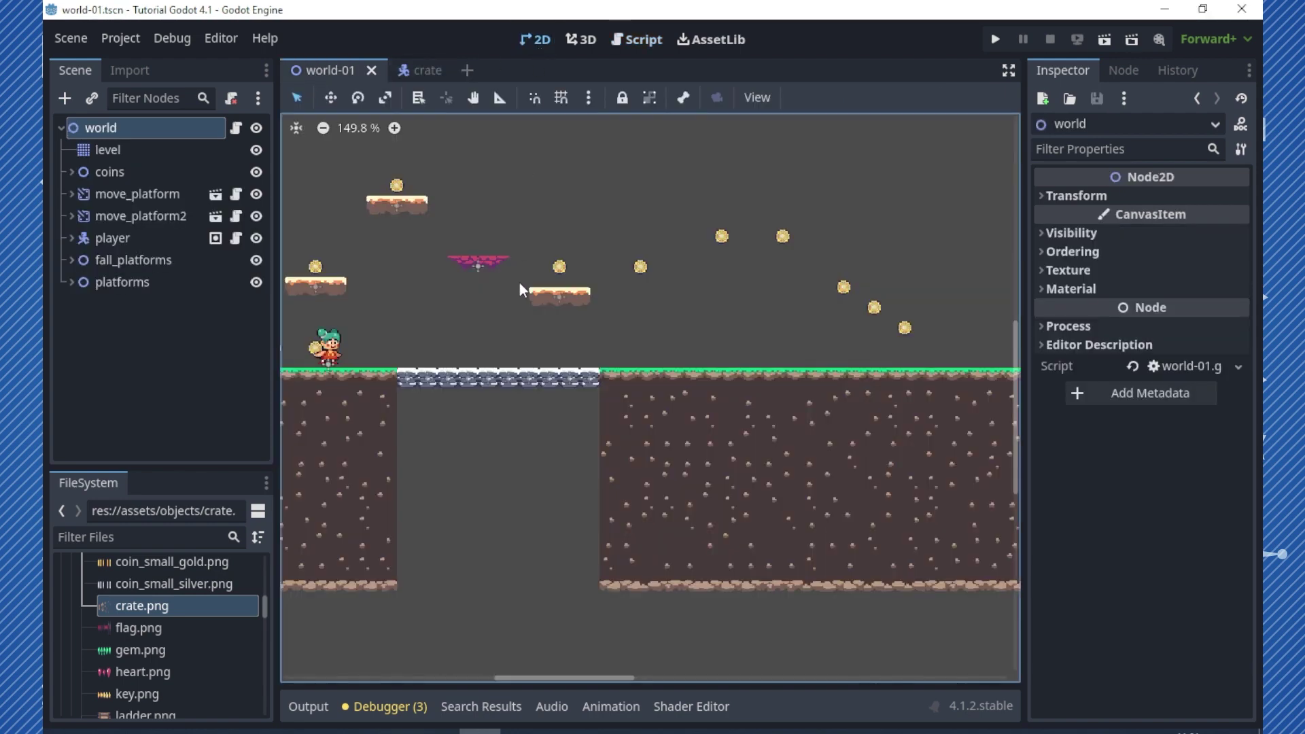
{"action": "mouse_move", "coordinate": [112, 239]}
{"action": "left_mouse_down"}
{"action": "mouse_move", "coordinate": [130, 303]}
{"action": "mouse_move", "coordinate": [130, 288]}
{"action": "left_mouse_up"}
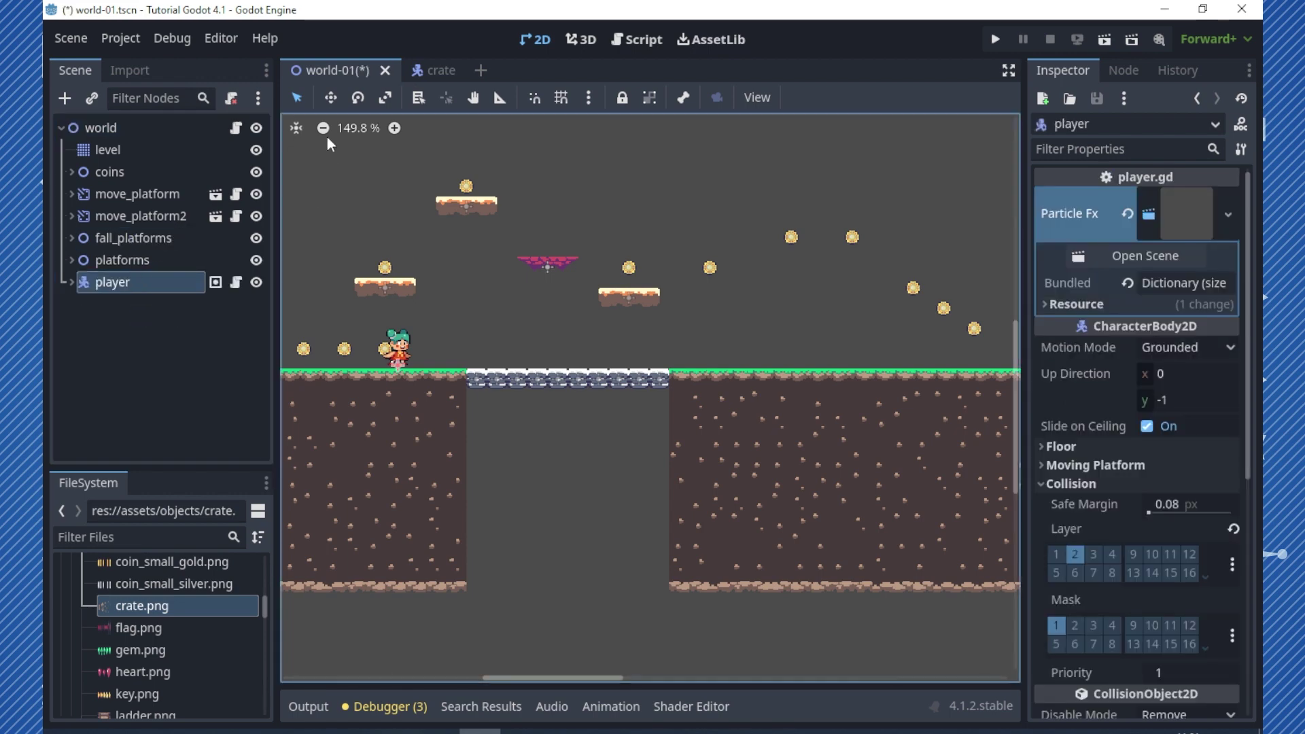
{"action": "left_click_drag", "start_coordinate": [480, 344], "coordinate": [772, 344]}
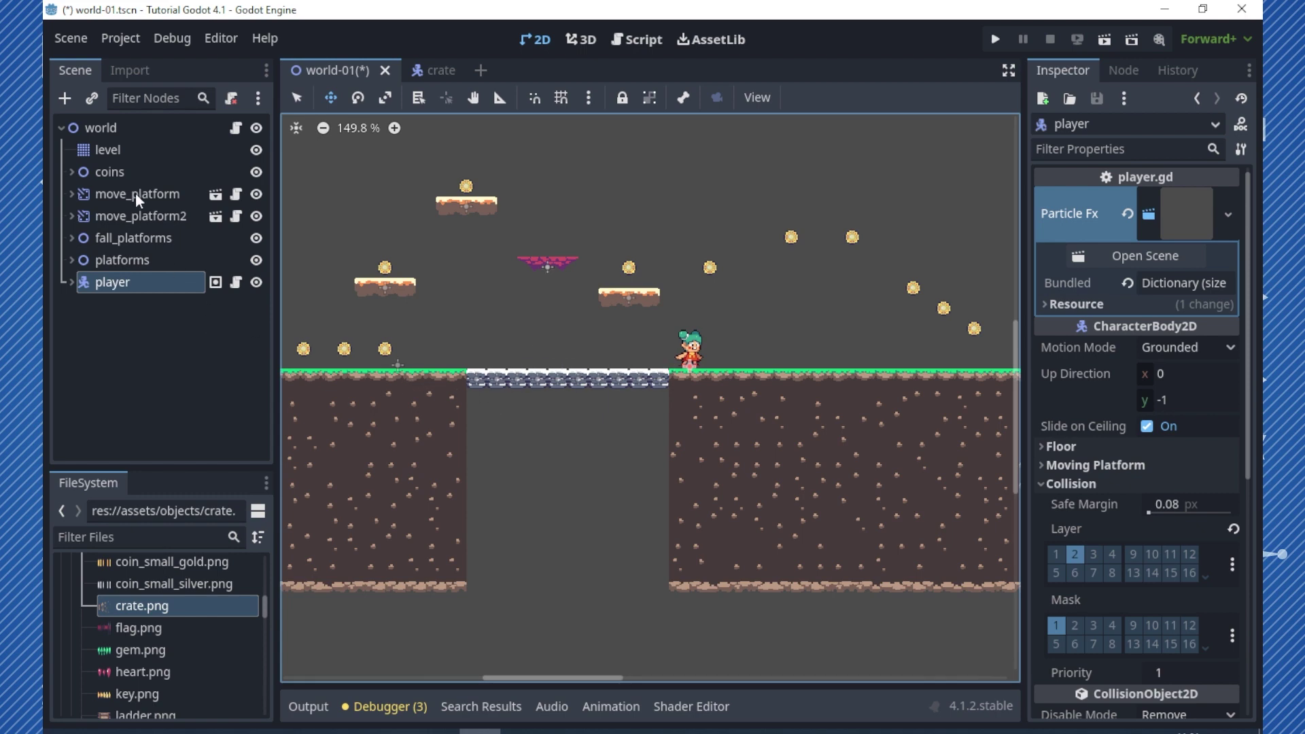
Instance crate.tscn under the world node and place it on the ground right of the player
{"action": "left_click", "coordinate": [93, 131]}
{"action": "left_click", "coordinate": [92, 98]}
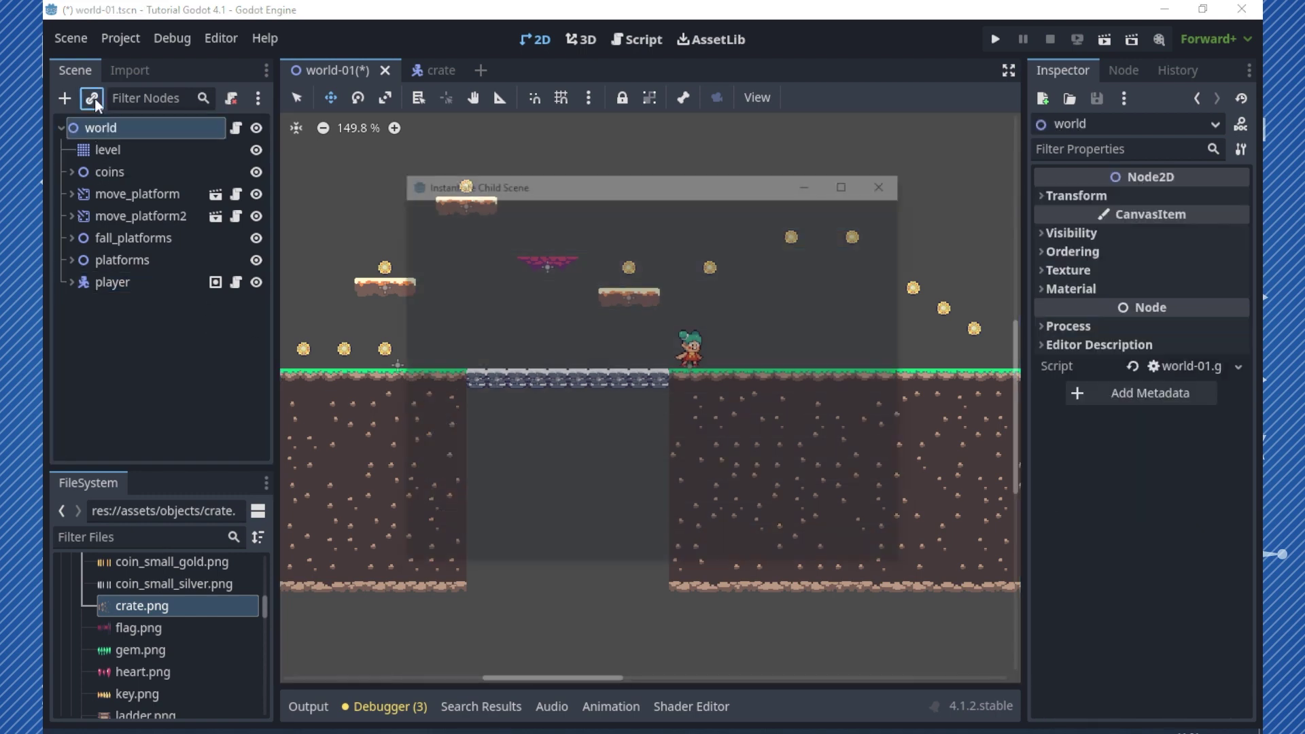
{"action": "double_click", "coordinate": [455, 448]}
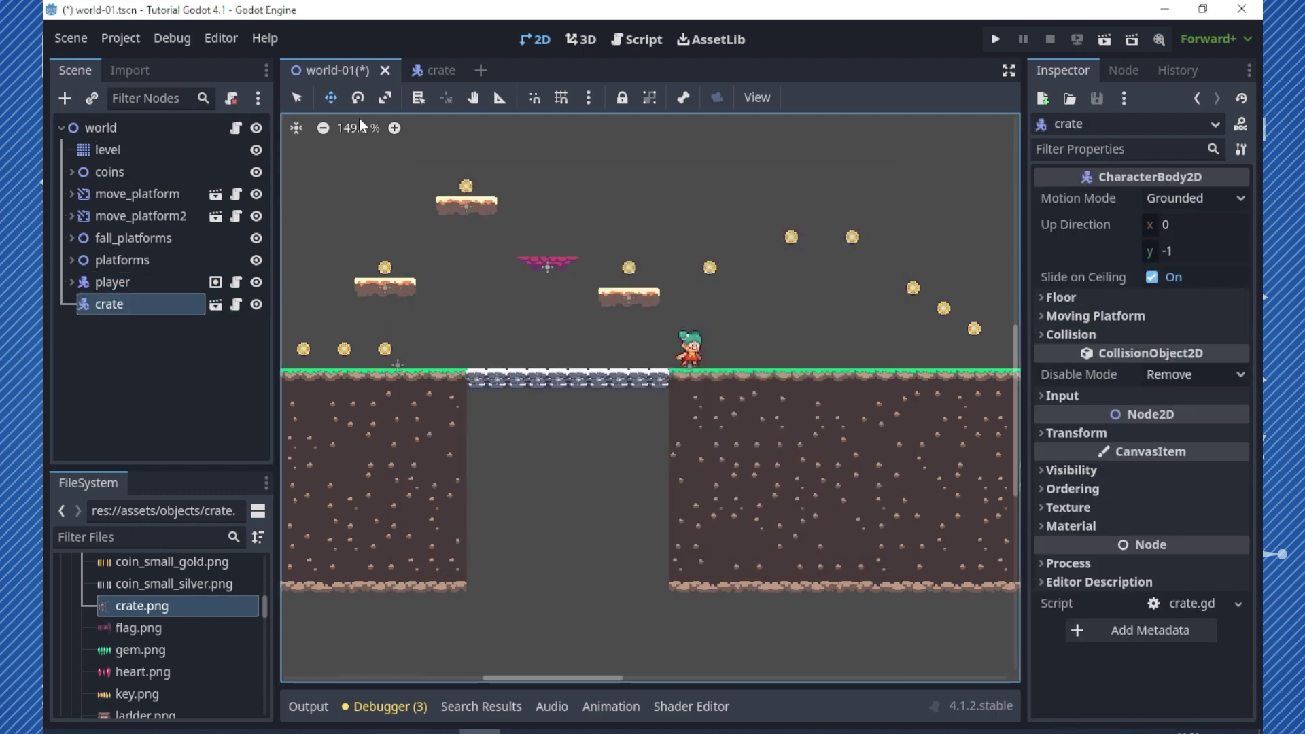
{"action": "mouse_move", "coordinate": [359, 117]}
{"action": "left_mouse_down"}
{"action": "mouse_move", "coordinate": [886, 340]}
{"action": "mouse_move", "coordinate": [753, 331]}
{"action": "left_mouse_up"}
Run the current scene, walk and jump the character right over the crate, then close the game
{"action": "left_click", "coordinate": [1097, 39]}
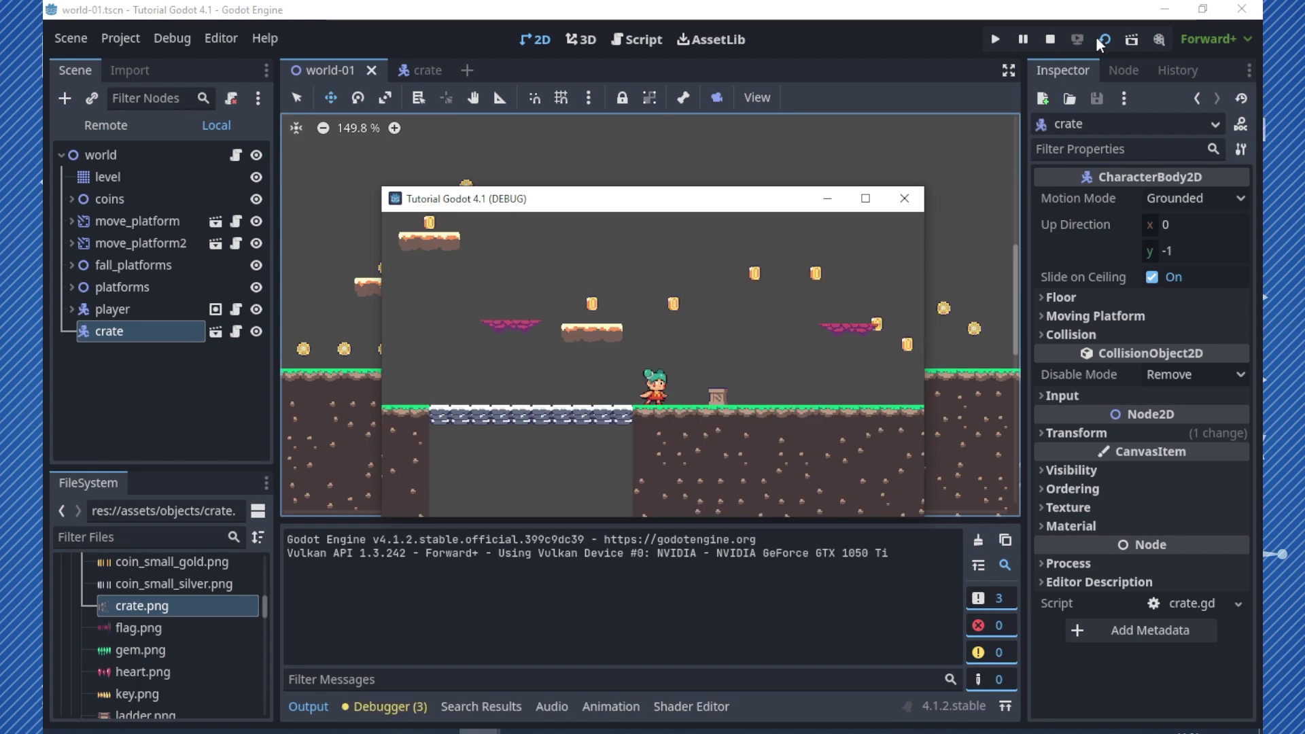
{"action": "key", "text": "Right"}
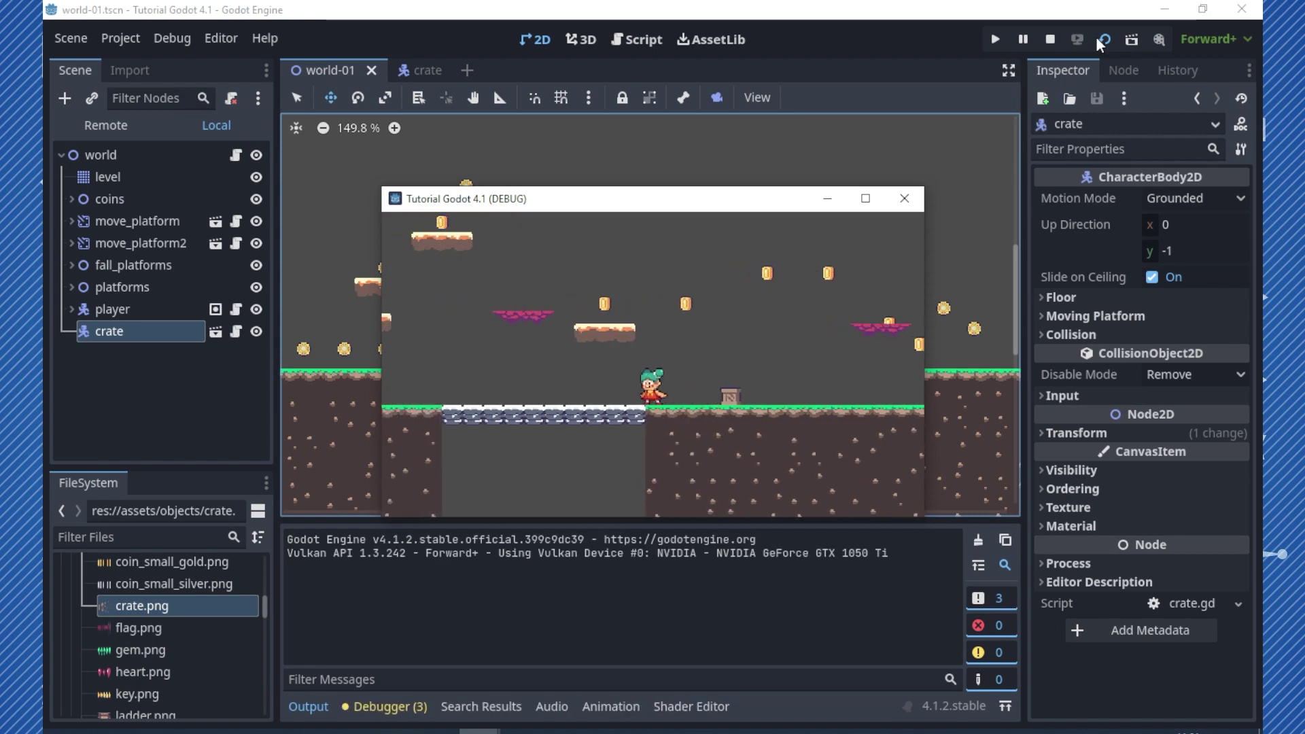
{"action": "key", "text": "space"}
{"action": "key", "text": "Right"}
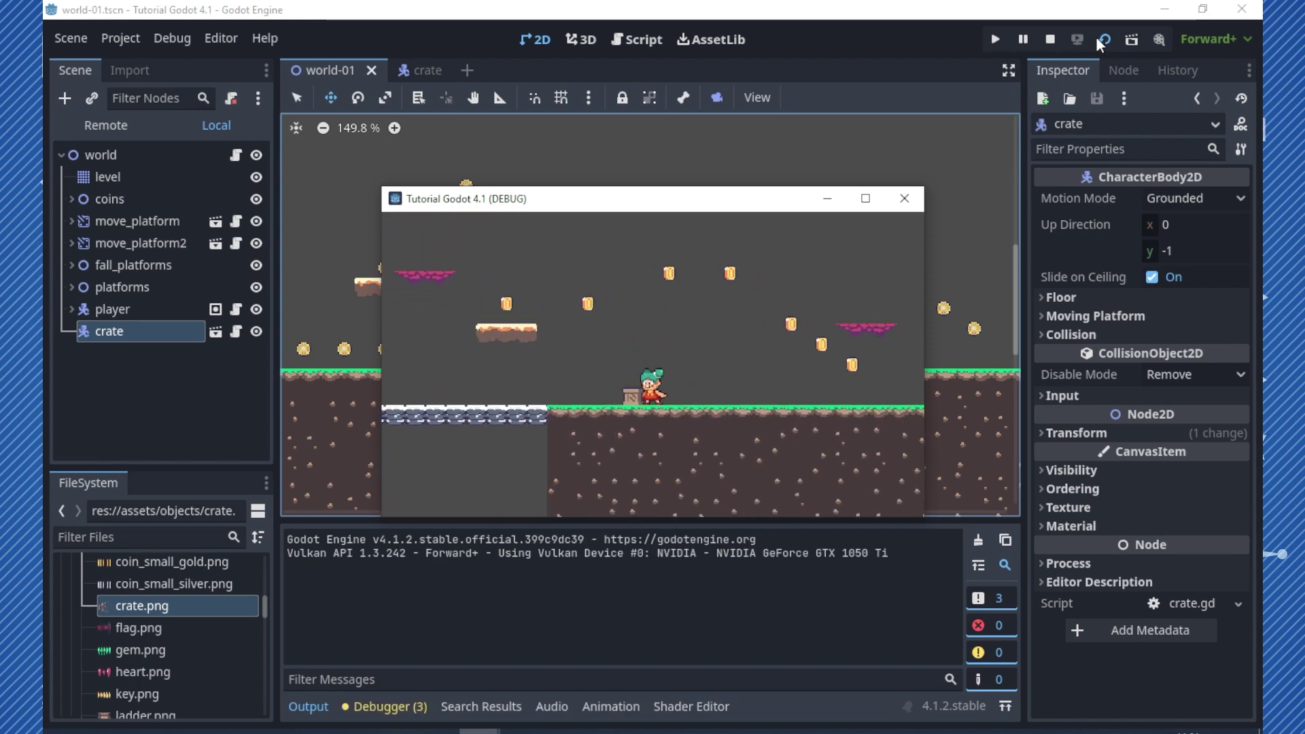
{"action": "left_click", "coordinate": [904, 198]}
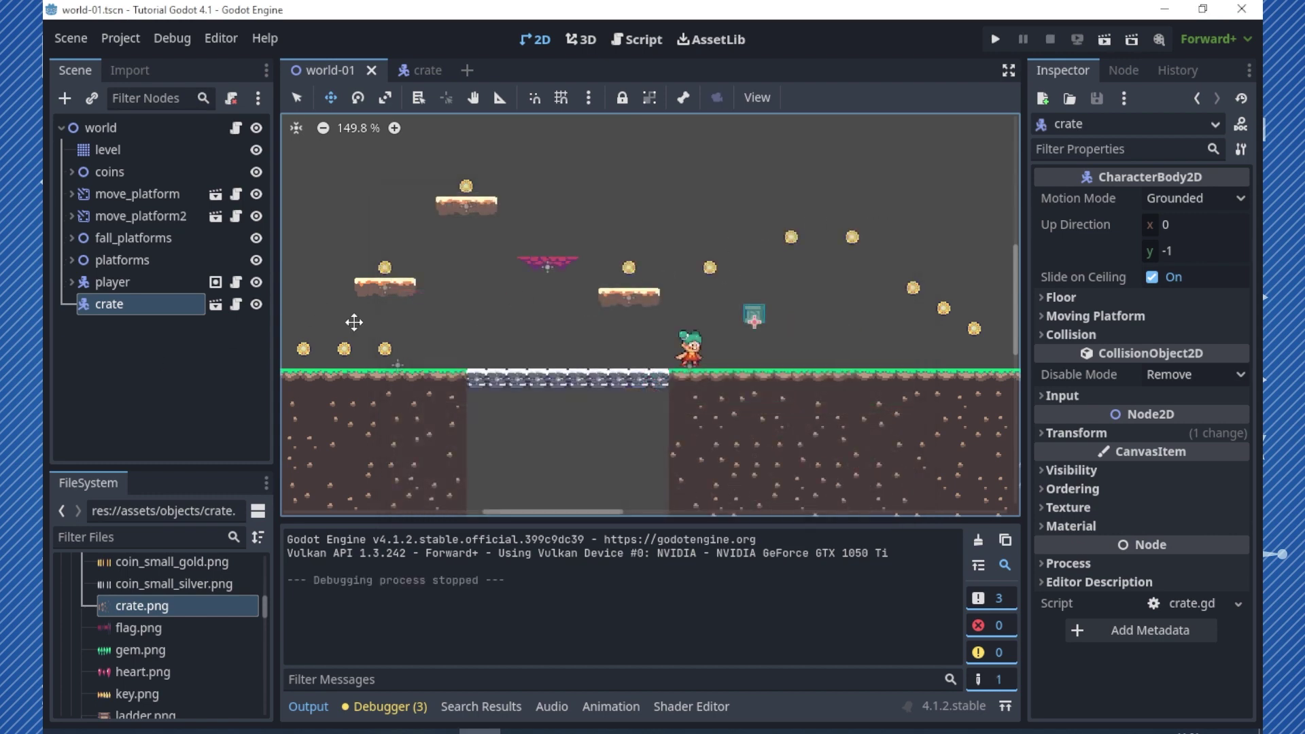
In player.gd, add a new line at the script's end reading func apply_push_force():
{"action": "left_click", "coordinate": [235, 282]}
{"action": "scroll", "coordinate": [493, 413], "scroll_direction": "down", "scroll_amount": 1}
{"action": "scroll", "coordinate": [492, 413], "scroll_direction": "down", "scroll_amount": 4}
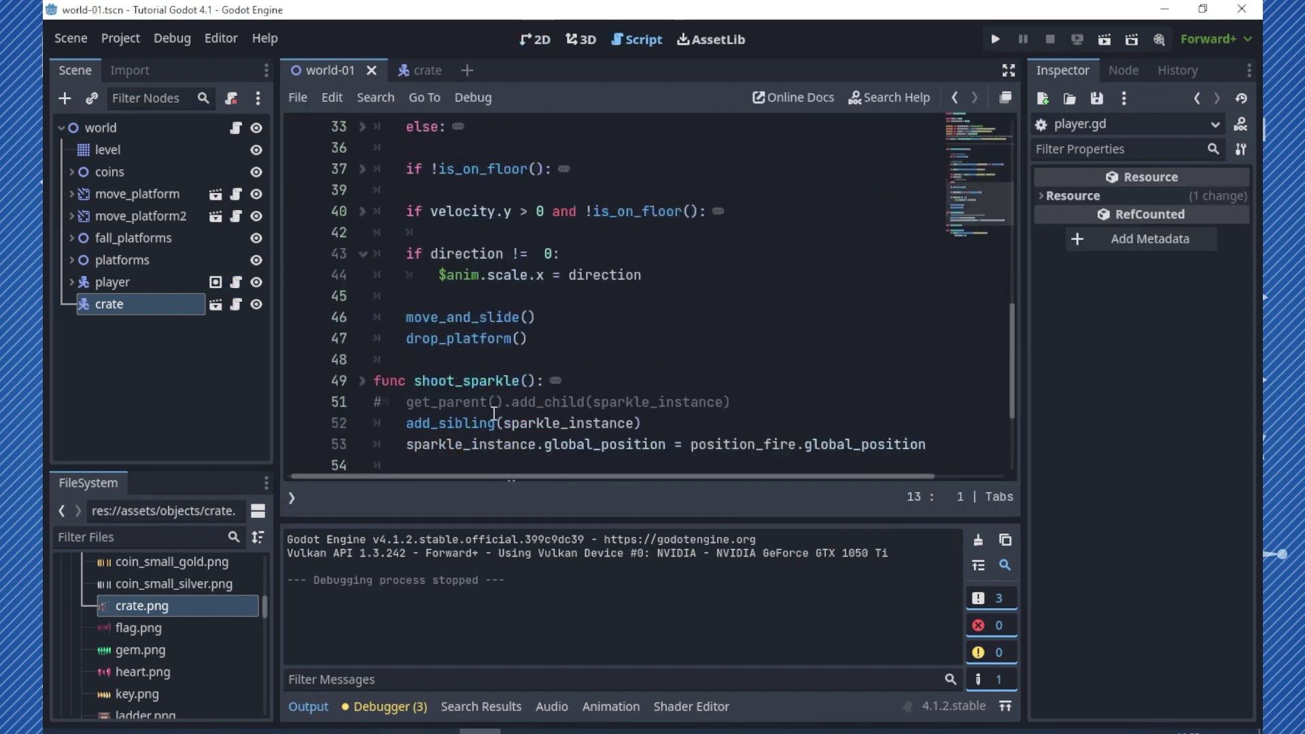
{"action": "scroll", "coordinate": [493, 414], "scroll_direction": "down", "scroll_amount": 2}
{"action": "left_click", "coordinate": [459, 452]}
{"action": "key", "text": "Return"}
{"action": "type", "text": "fu"}
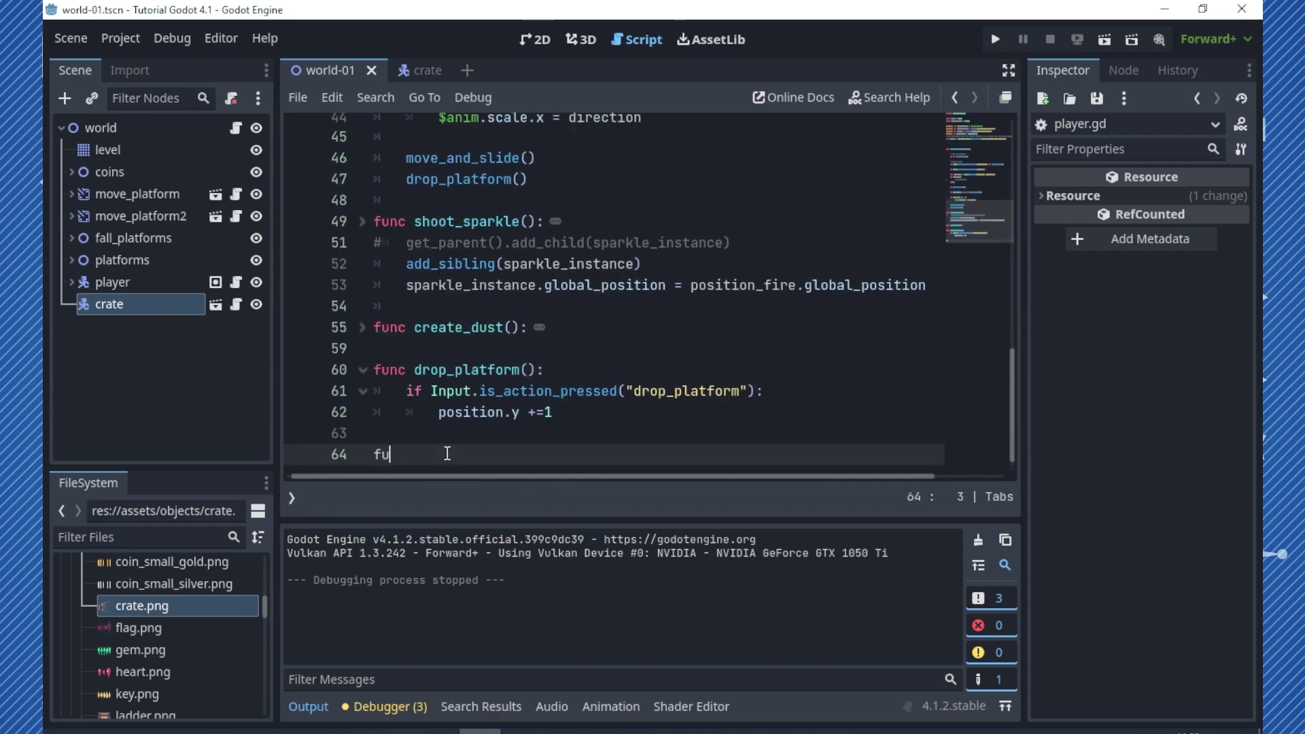
{"action": "type", "text": "nc apply_push_"}
{"action": "type", "text": "force()"}
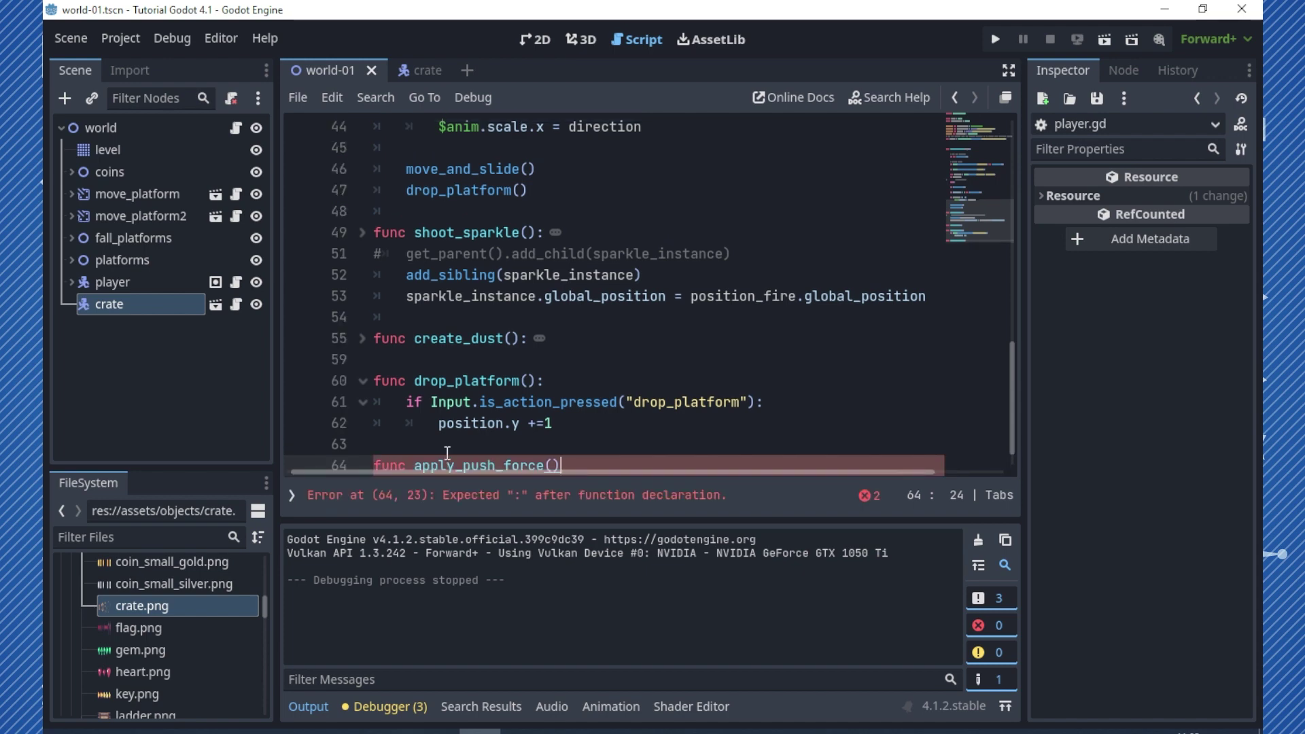
{"action": "type", "text": ":"}
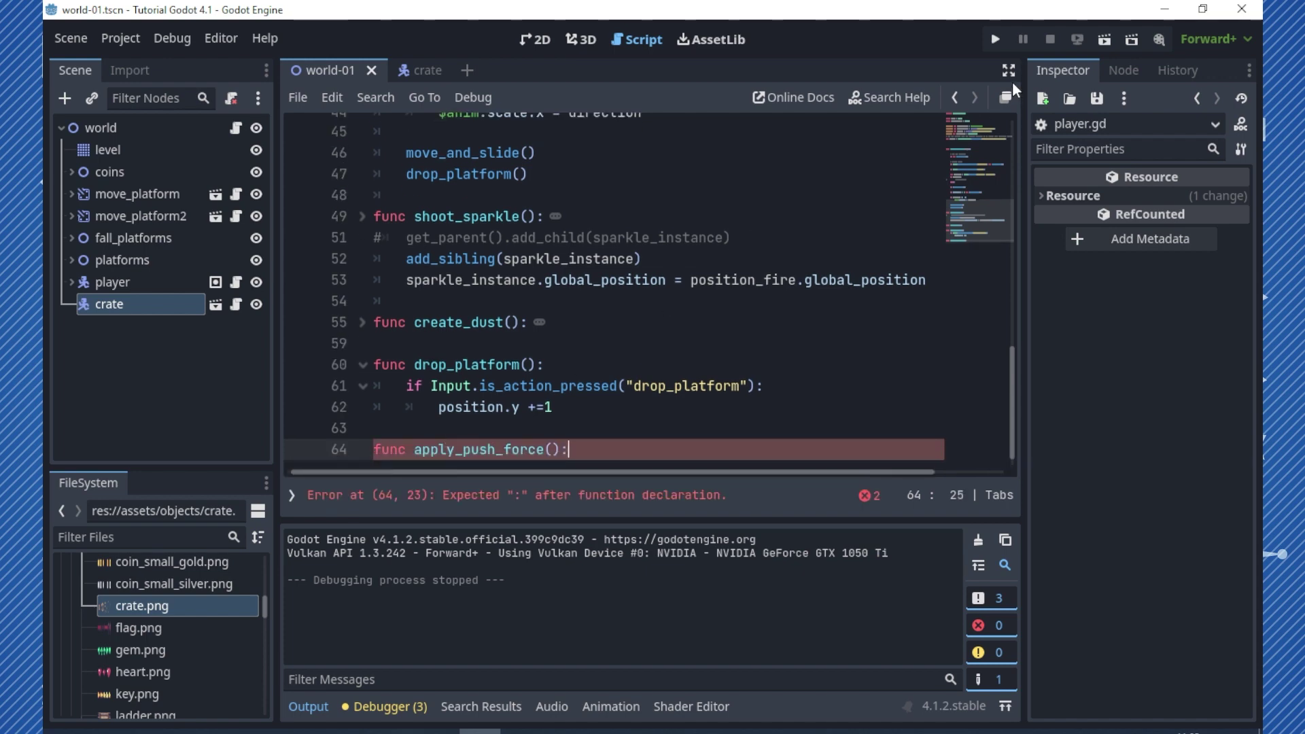
Expand the code editor and add a for objects in get_slide_collision_count(): loop inside apply_push_force
{"action": "left_click", "coordinate": [1008, 70]}
{"action": "left_click", "coordinate": [87, 707]}
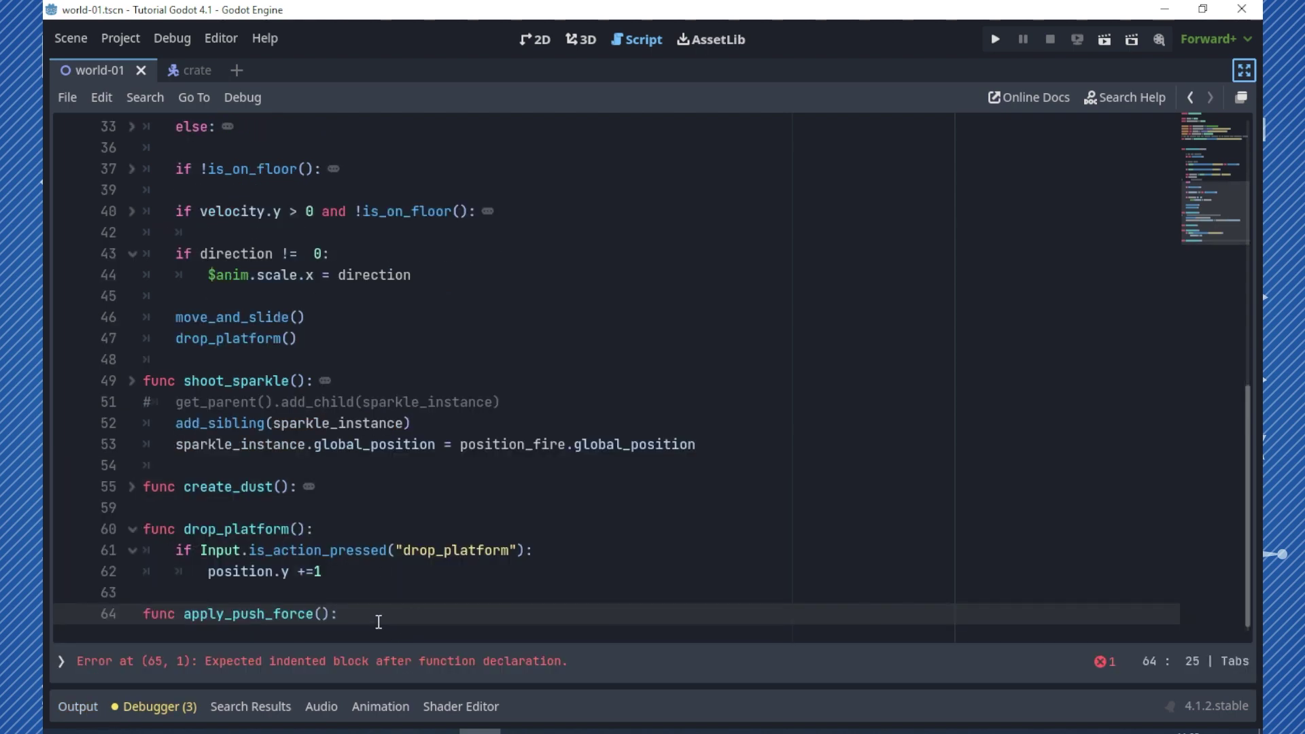
{"action": "key", "text": "Return"}
{"action": "key", "text": "Return"}
{"action": "key", "text": "Return"}
{"action": "key", "text": "Return"}
{"action": "key", "text": "Return"}
{"action": "key", "text": "Up"}
{"action": "key", "text": "Up"}
{"action": "key", "text": "Up"}
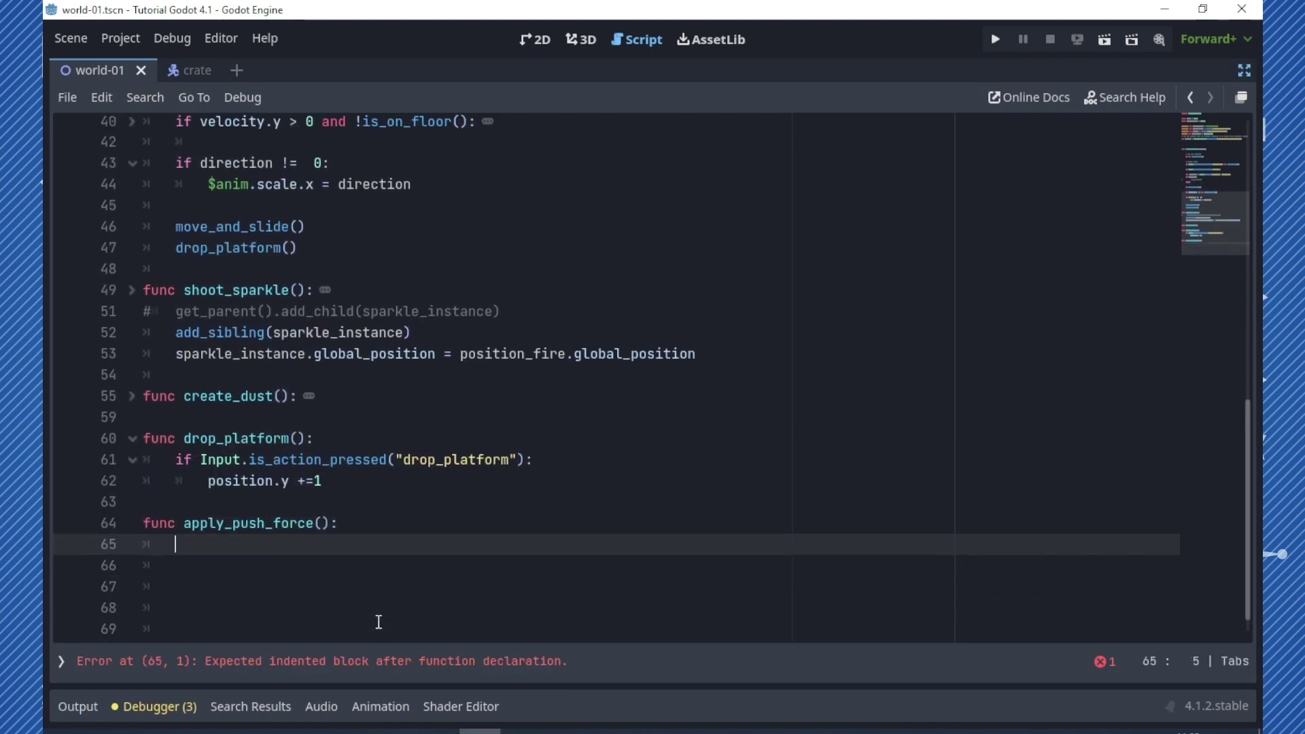
{"action": "type", "text": "for ob"}
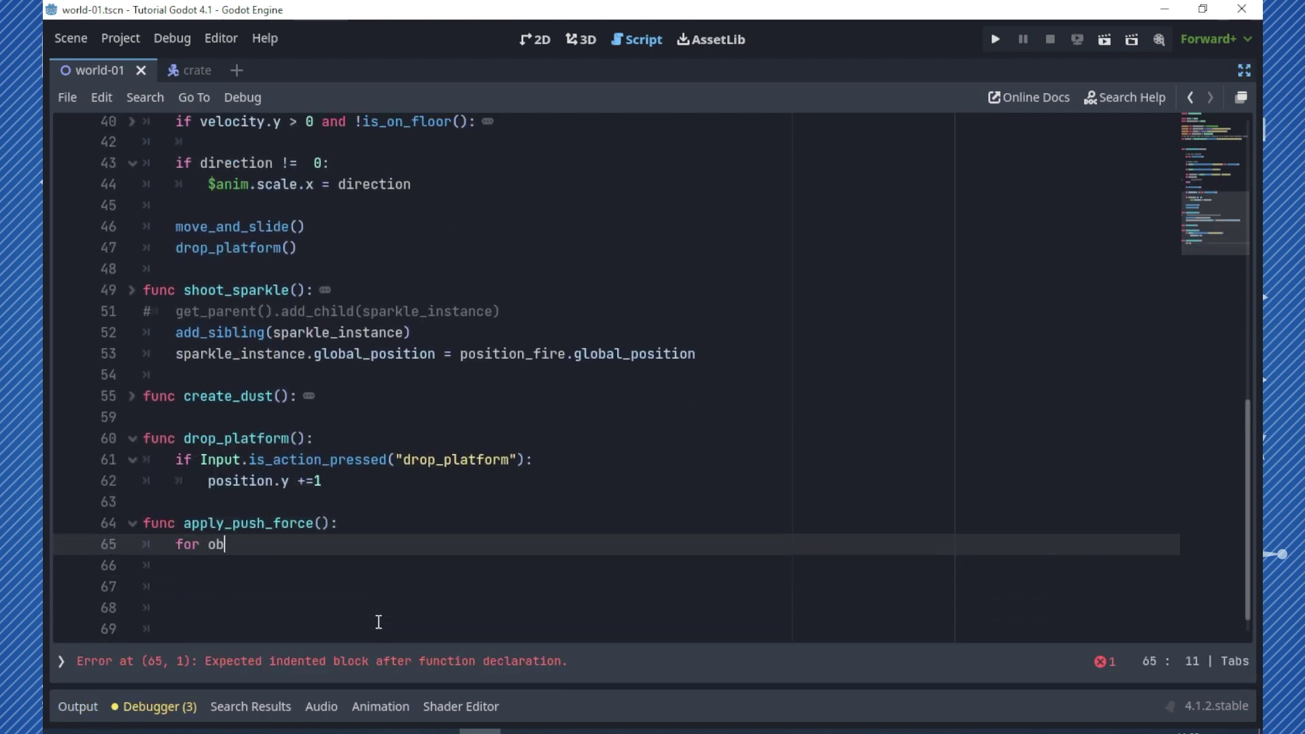
{"action": "type", "text": "jects "}
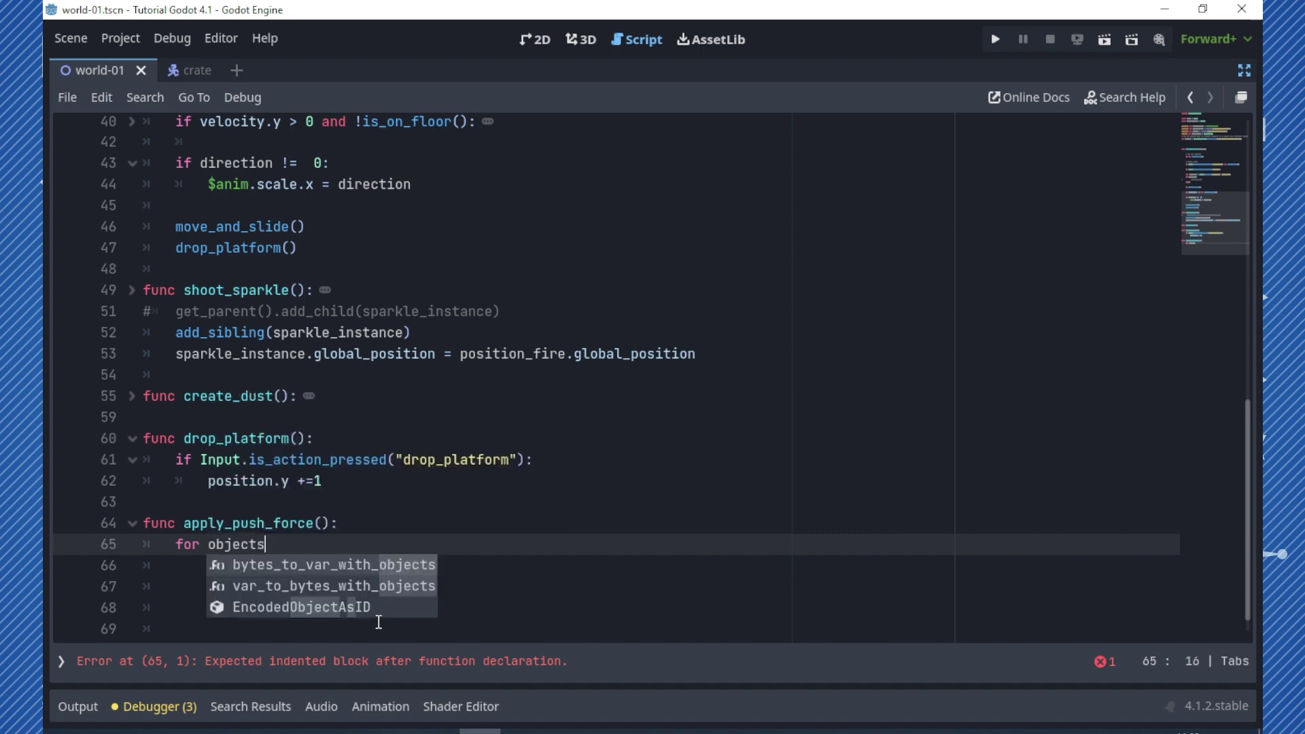
{"action": "type", "text": "in get"}
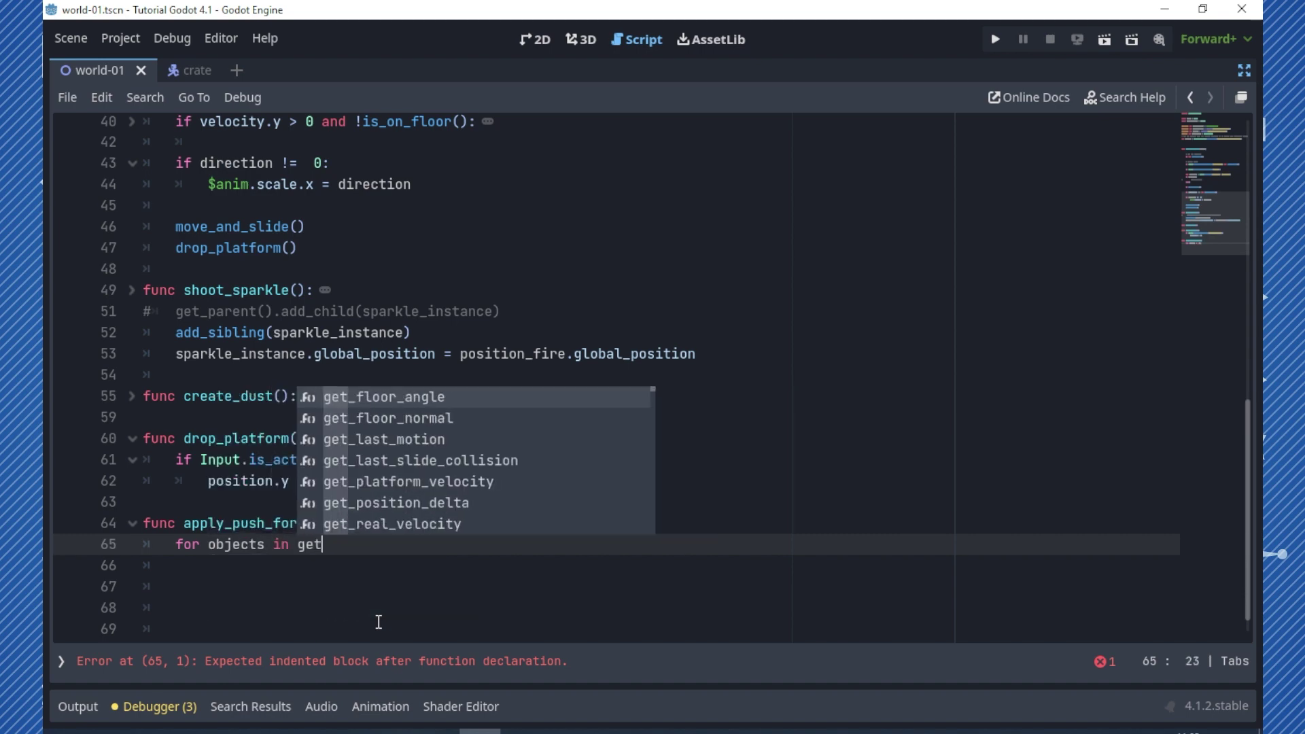
{"action": "type", "text": "_sl"}
{"action": "key", "text": "Down"}
{"action": "key", "text": "Return"}
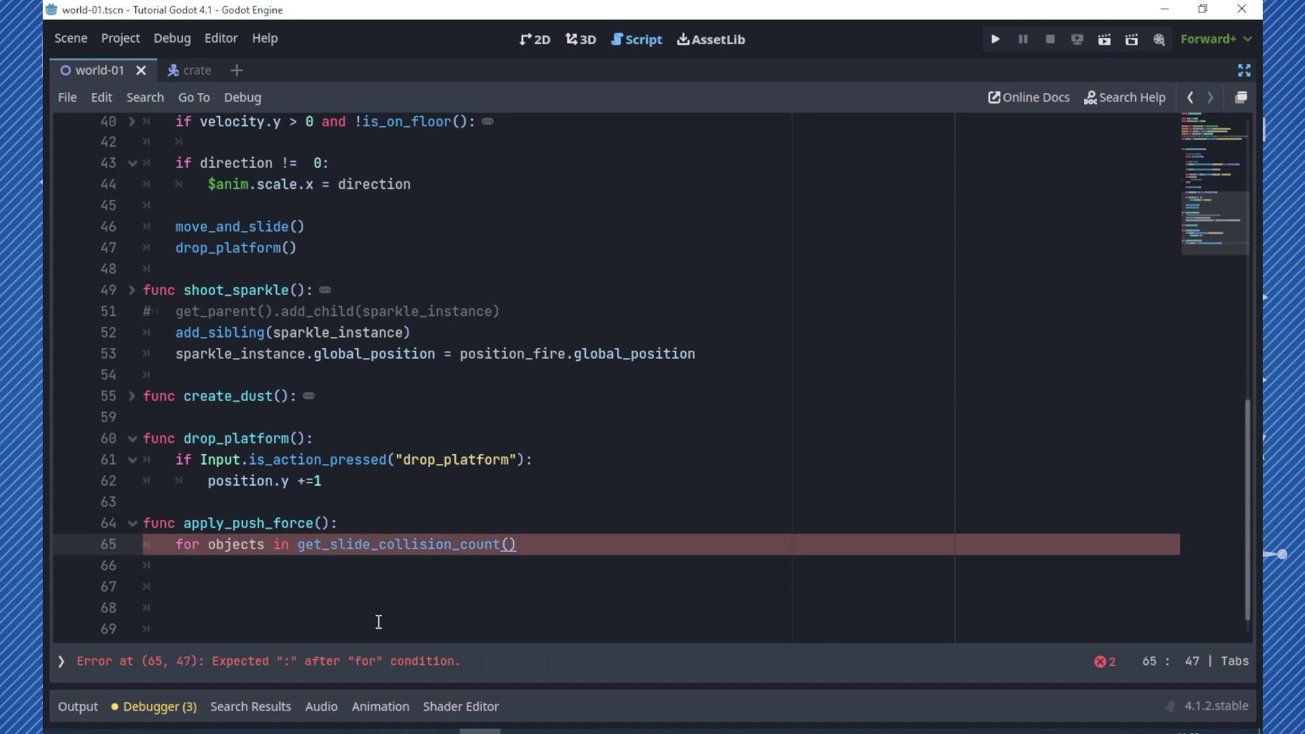
{"action": "type", "text": ":"}
{"action": "key", "text": "Return"}
Add var collision = get_slide_collision(objects) inside the loop
{"action": "type", "text": "var "}
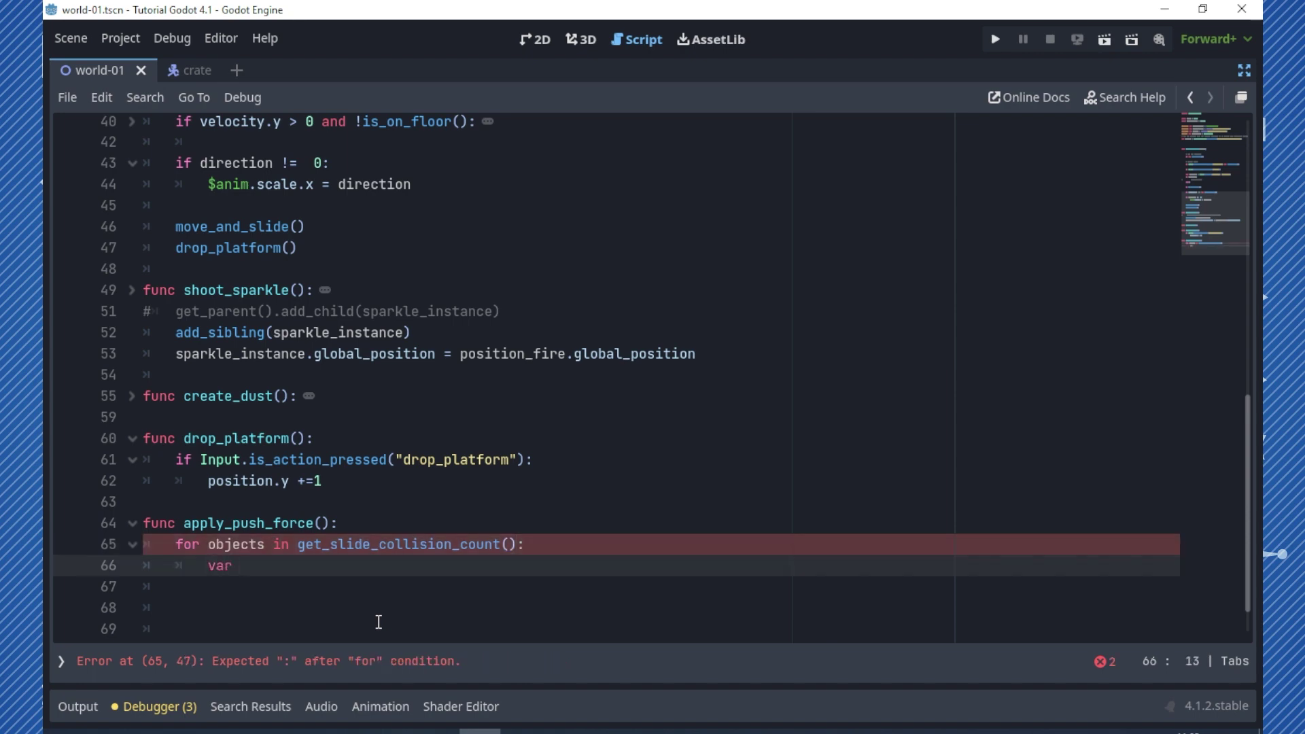
{"action": "type", "text": "collision = get"}
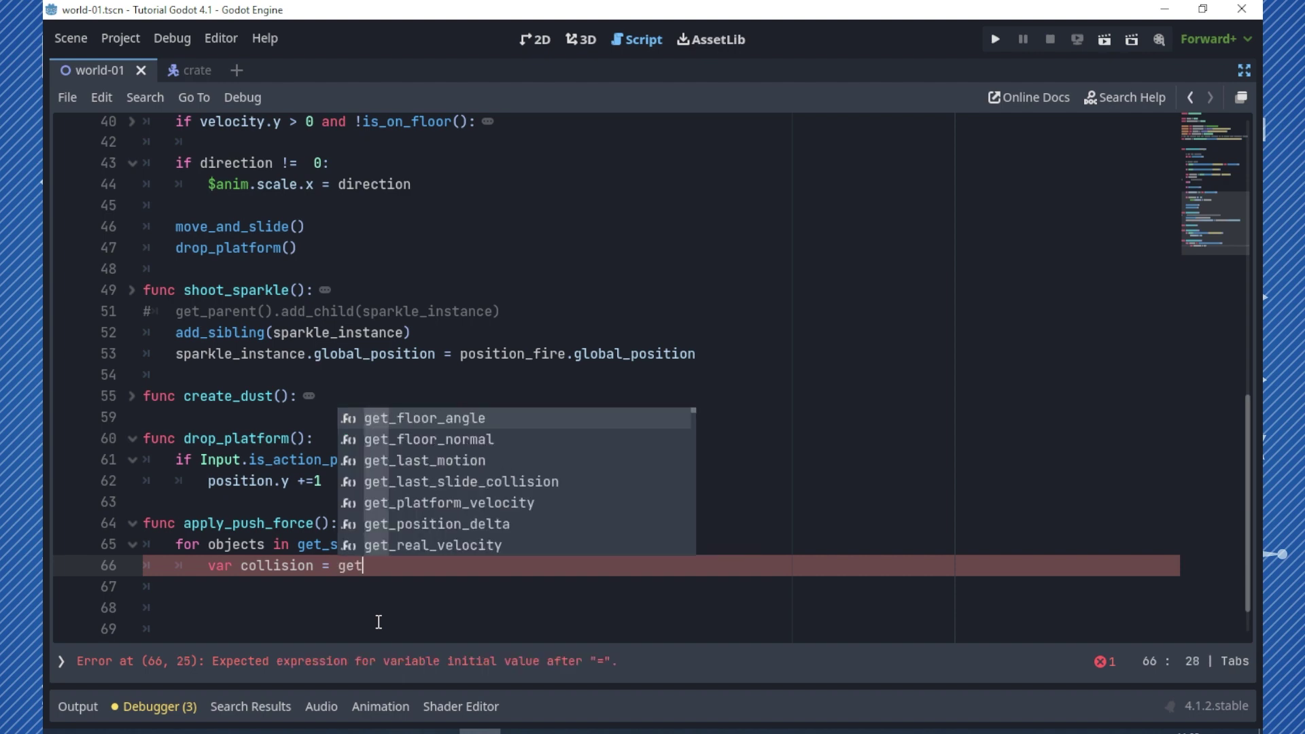
{"action": "type", "text": "_sli"}
{"action": "key", "text": "Return"}
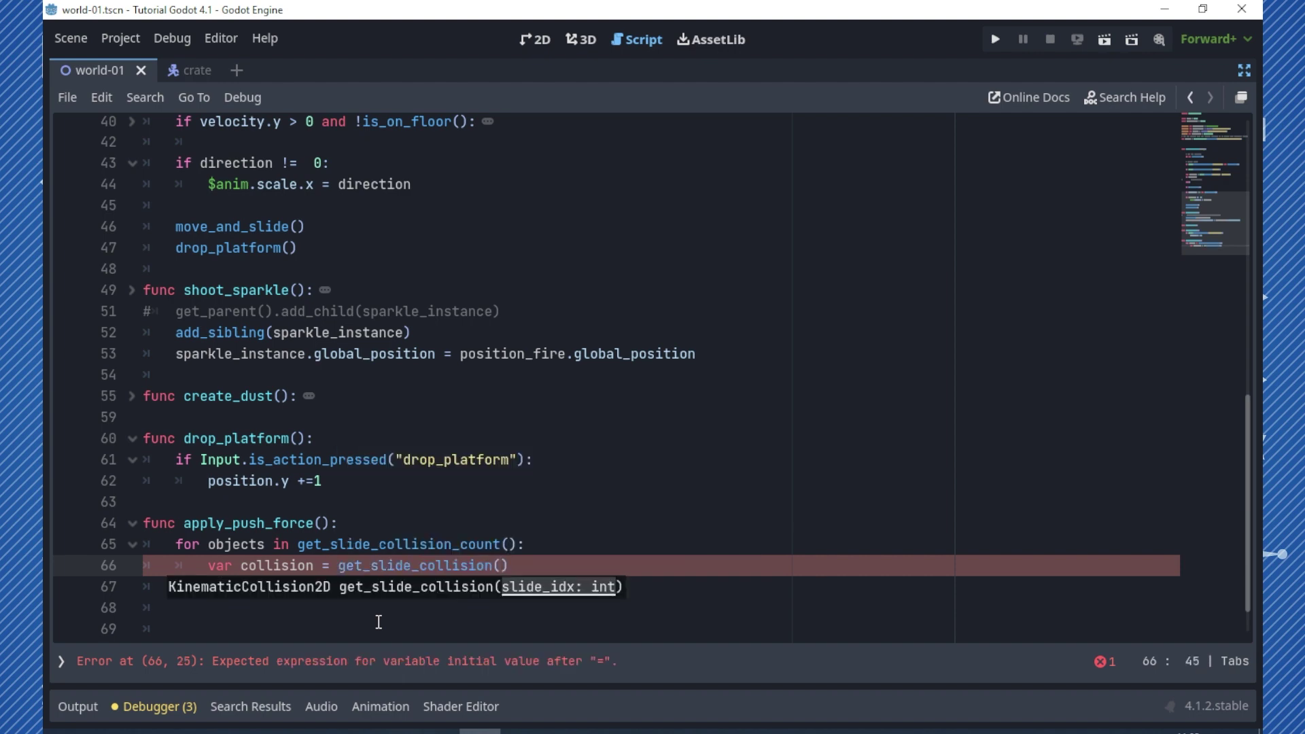
{"action": "type", "text": "ob"}
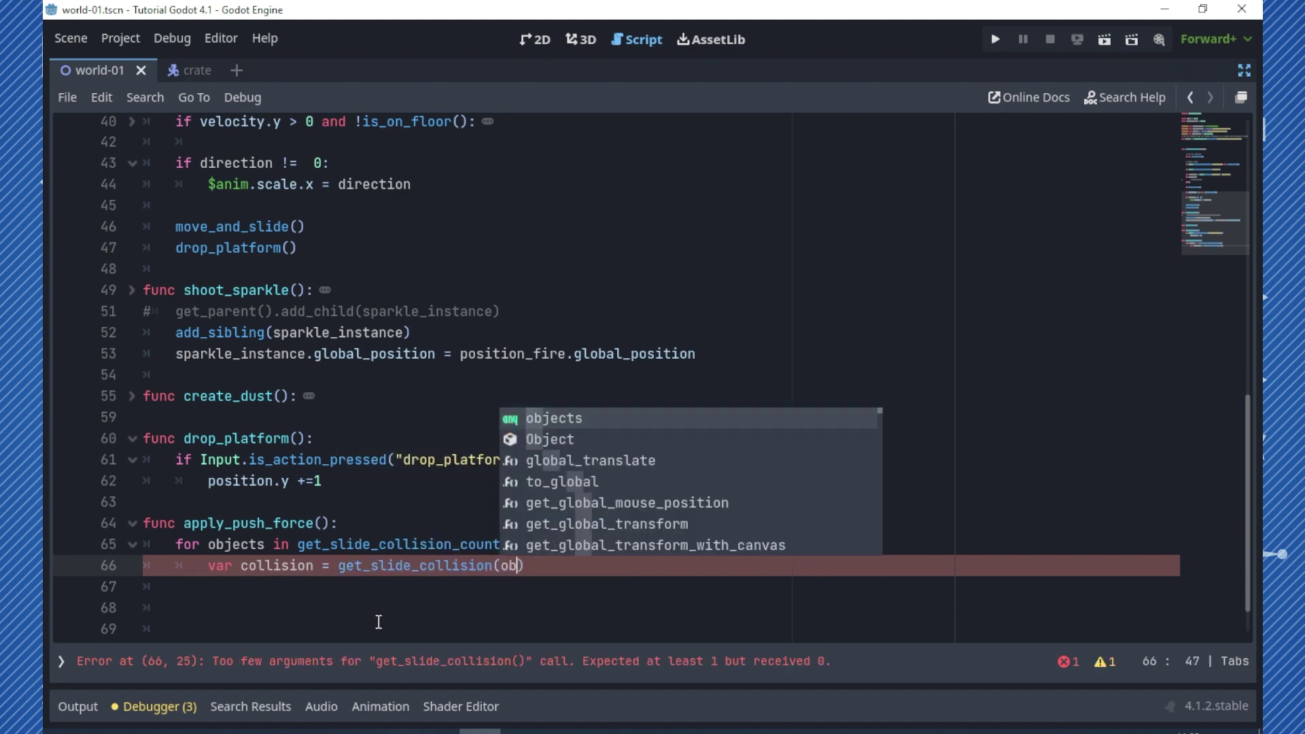
{"action": "type", "text": "je"}
{"action": "key", "text": "Return"}
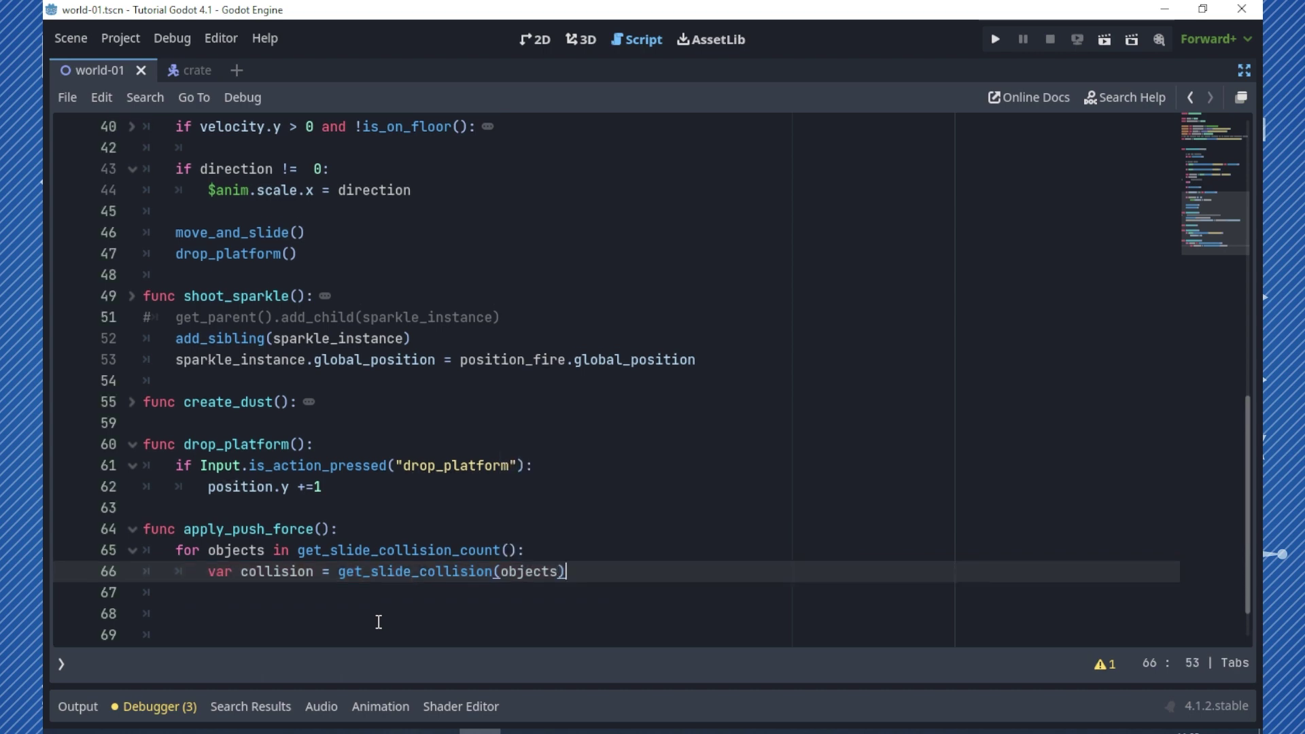
Add the check if collision.get_collider() is Pushables:
{"action": "key", "text": "Return"}
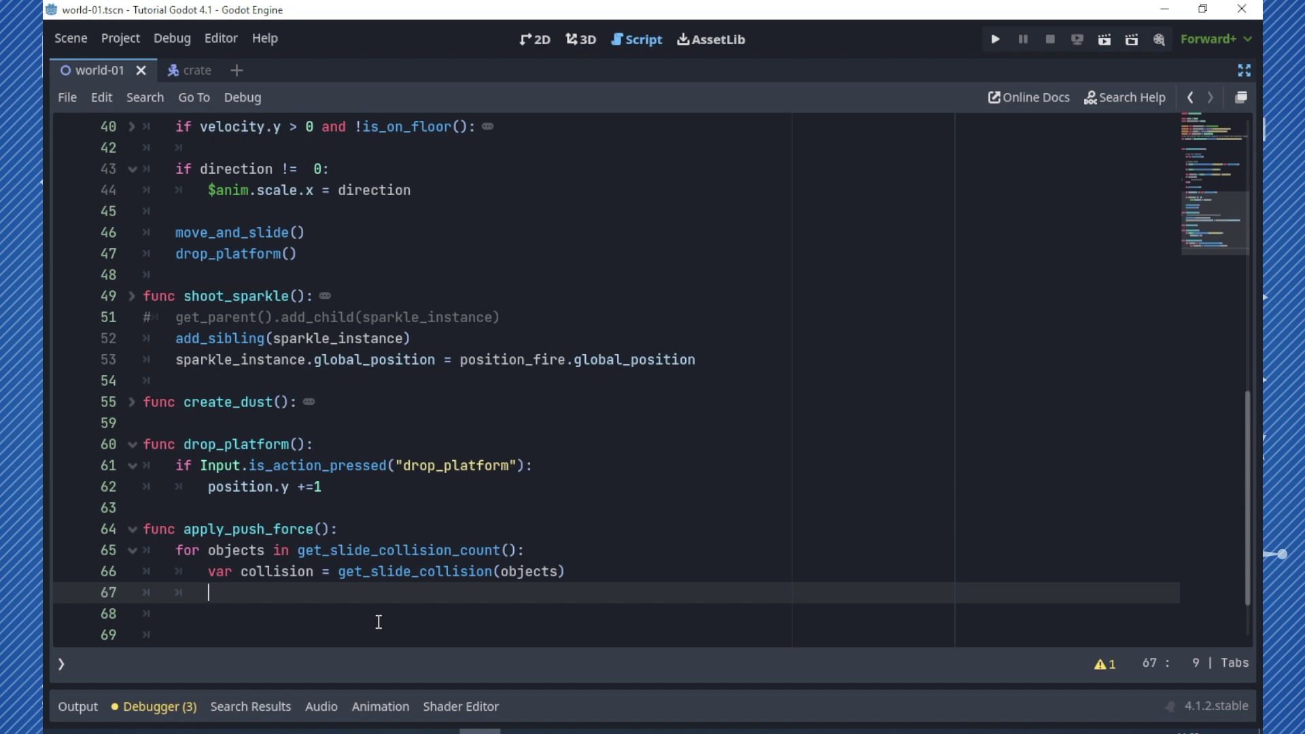
{"action": "type", "text": "if col"}
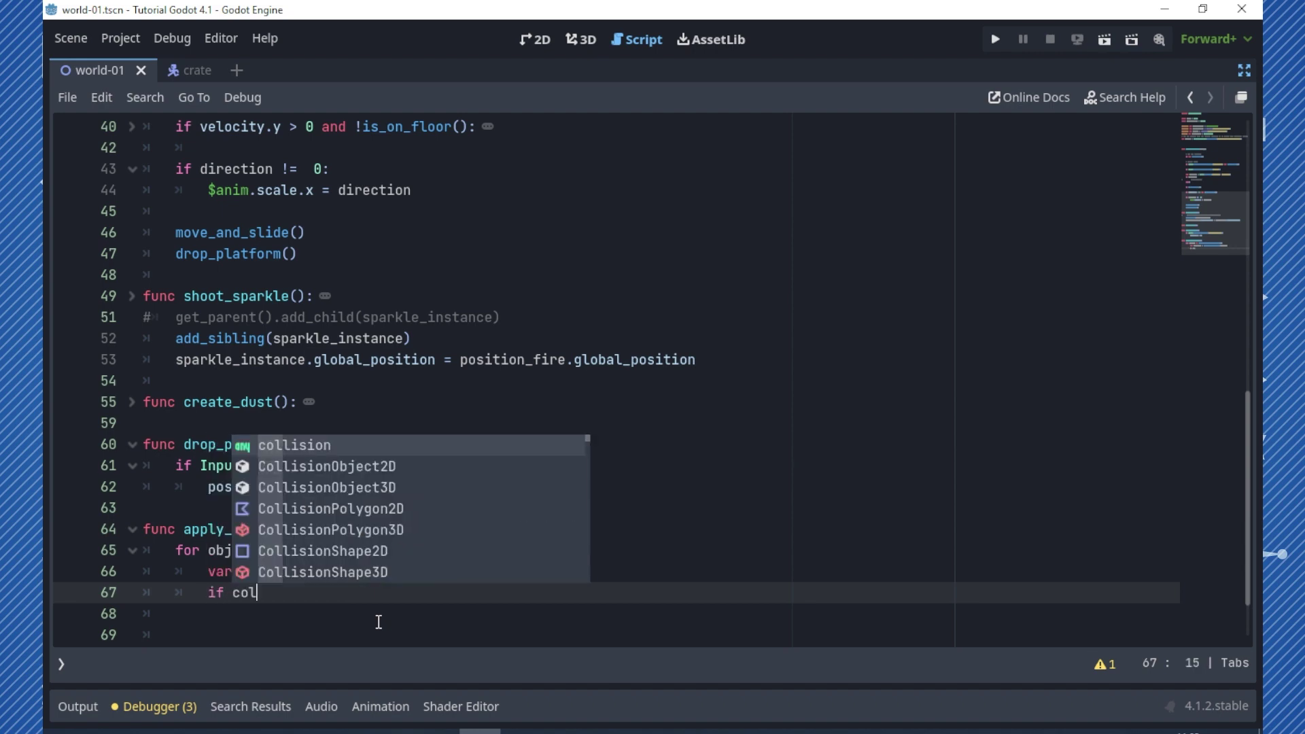
{"action": "type", "text": "lision.get_"}
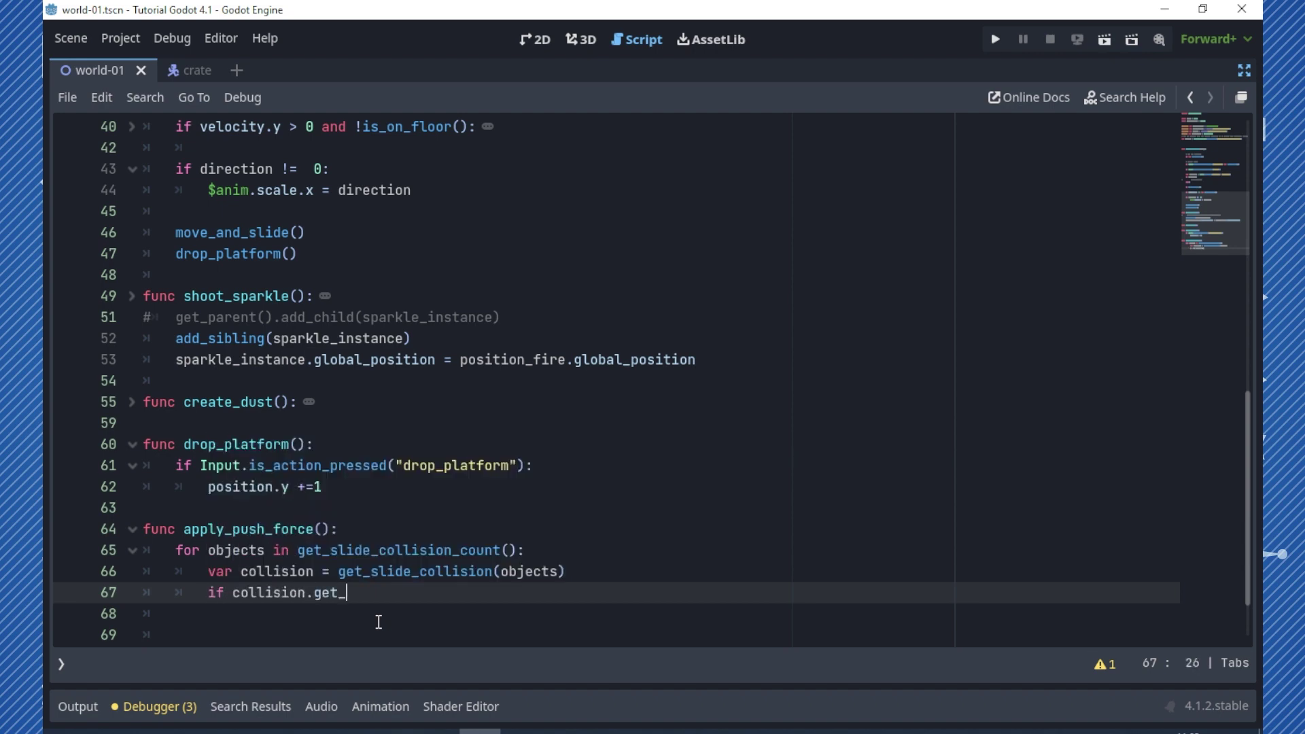
{"action": "type", "text": "col"}
{"action": "key", "text": "Return"}
{"action": "type", "text": "is Pus"}
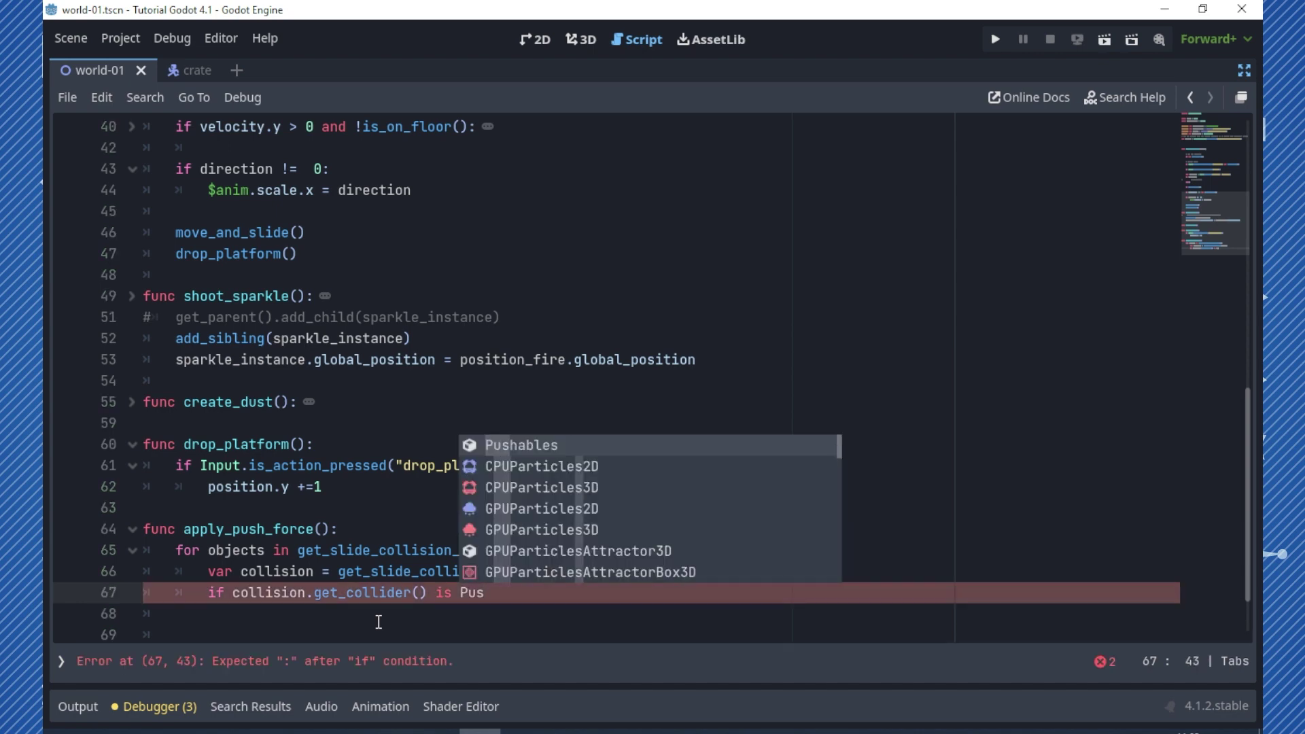
{"action": "key", "text": "Return"}
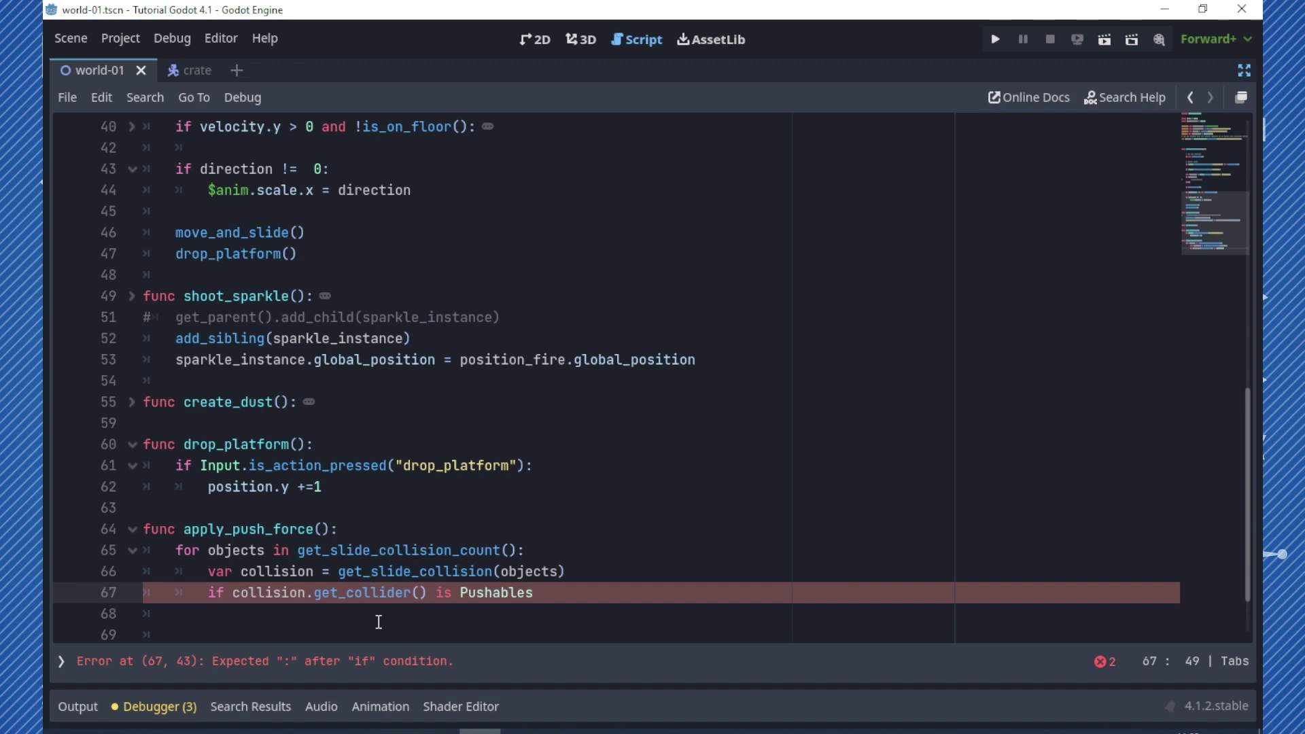
{"action": "type", "text": ":"}
Under the check, call collision.get_collider().slide_object(-collision.get_normal())
{"action": "key", "text": "Return"}
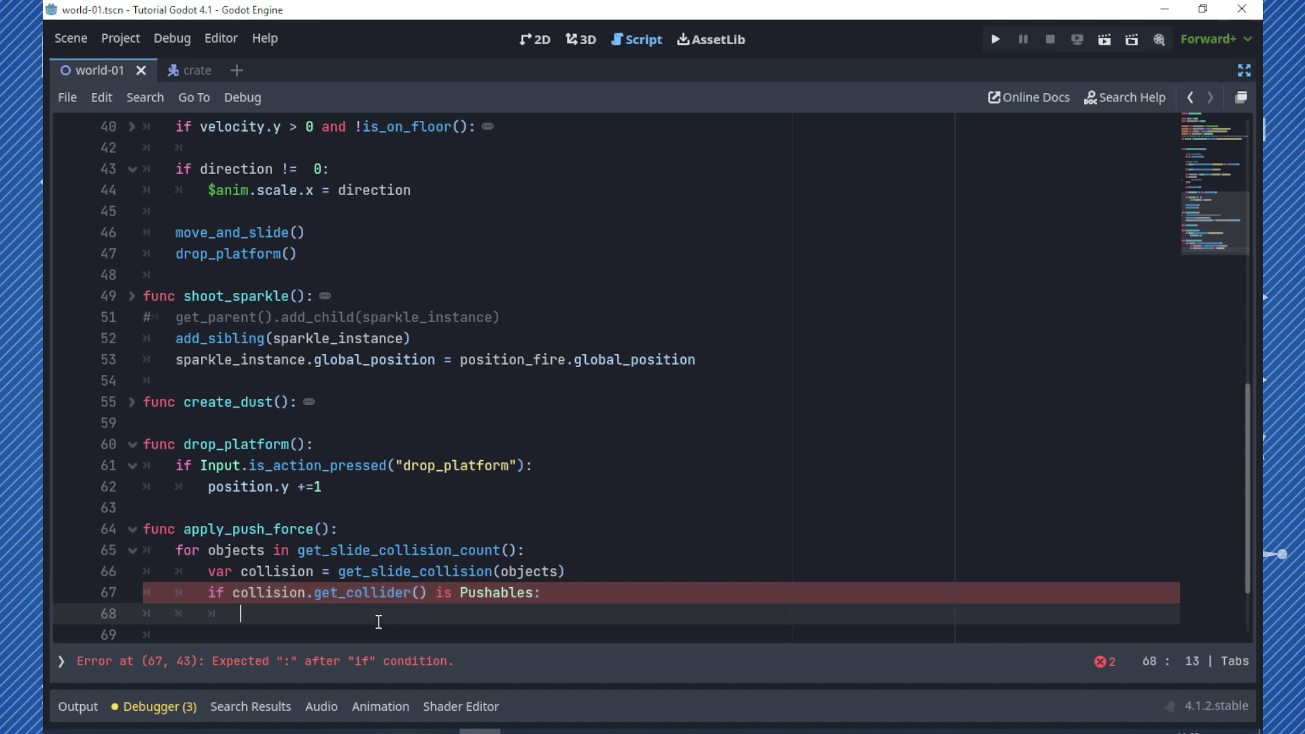
{"action": "type", "text": "collision."}
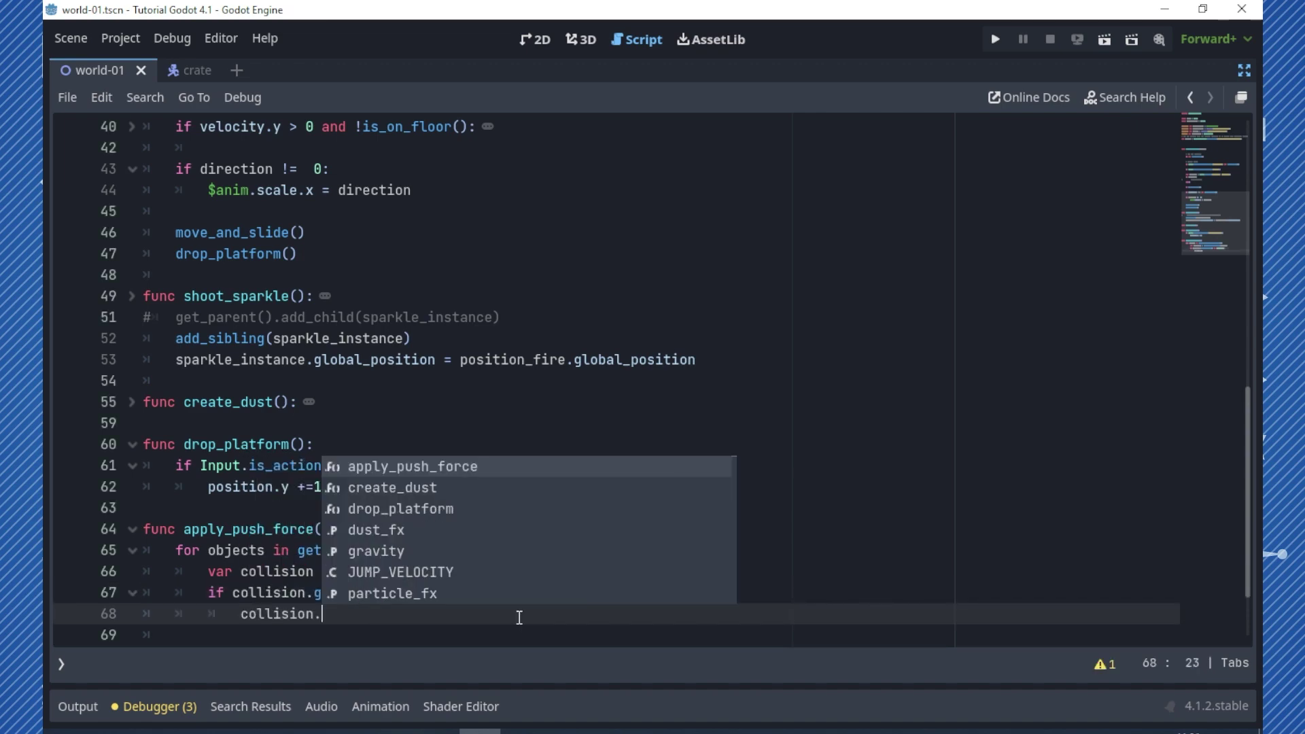
{"action": "type", "text": "get"}
{"action": "key", "text": "Down"}
{"action": "key", "text": "Return"}
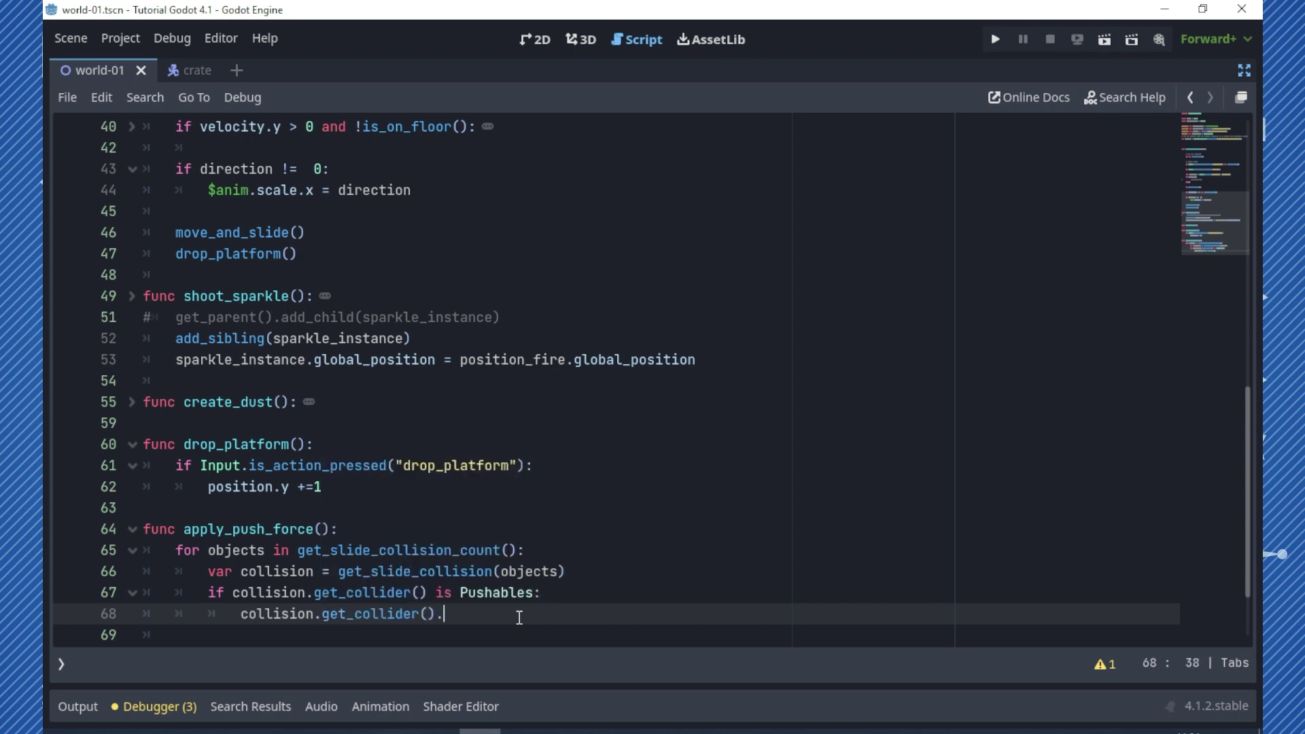
{"action": "type", "text": "slide_ob"}
{"action": "type", "text": "ject"}
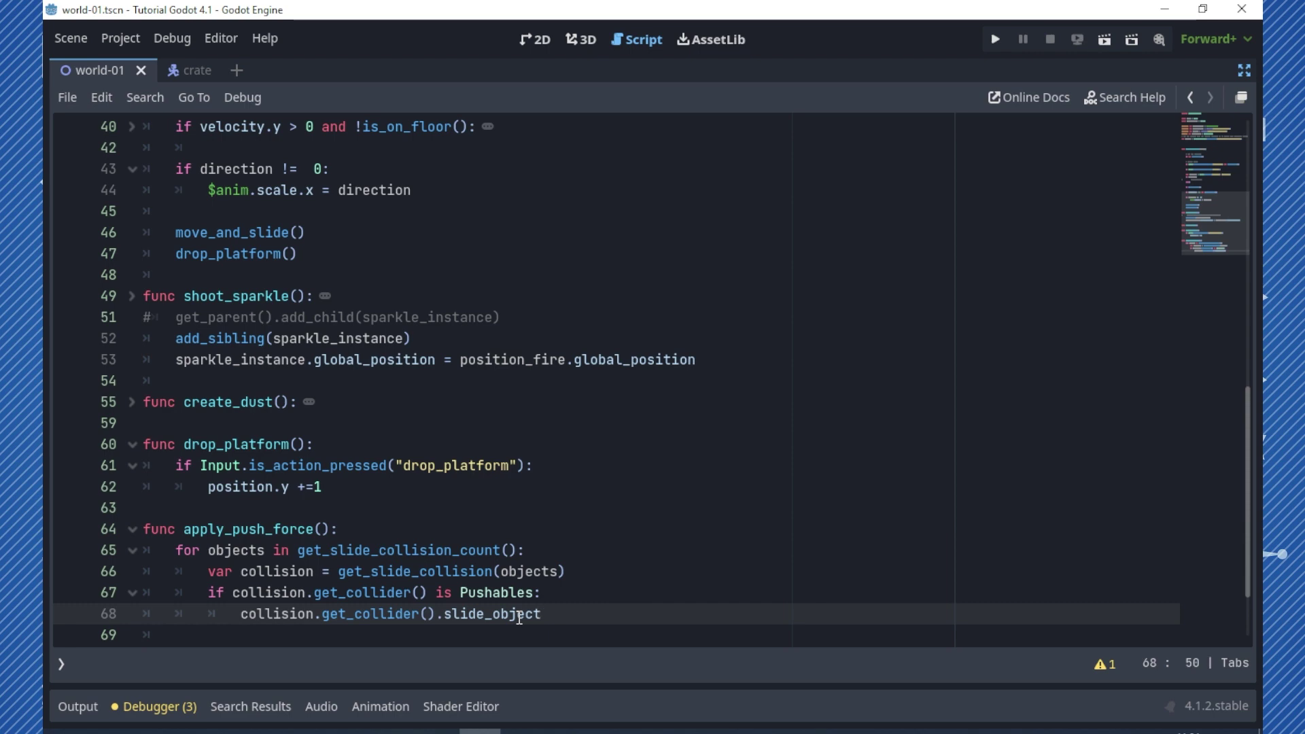
{"action": "type", "text": "("}
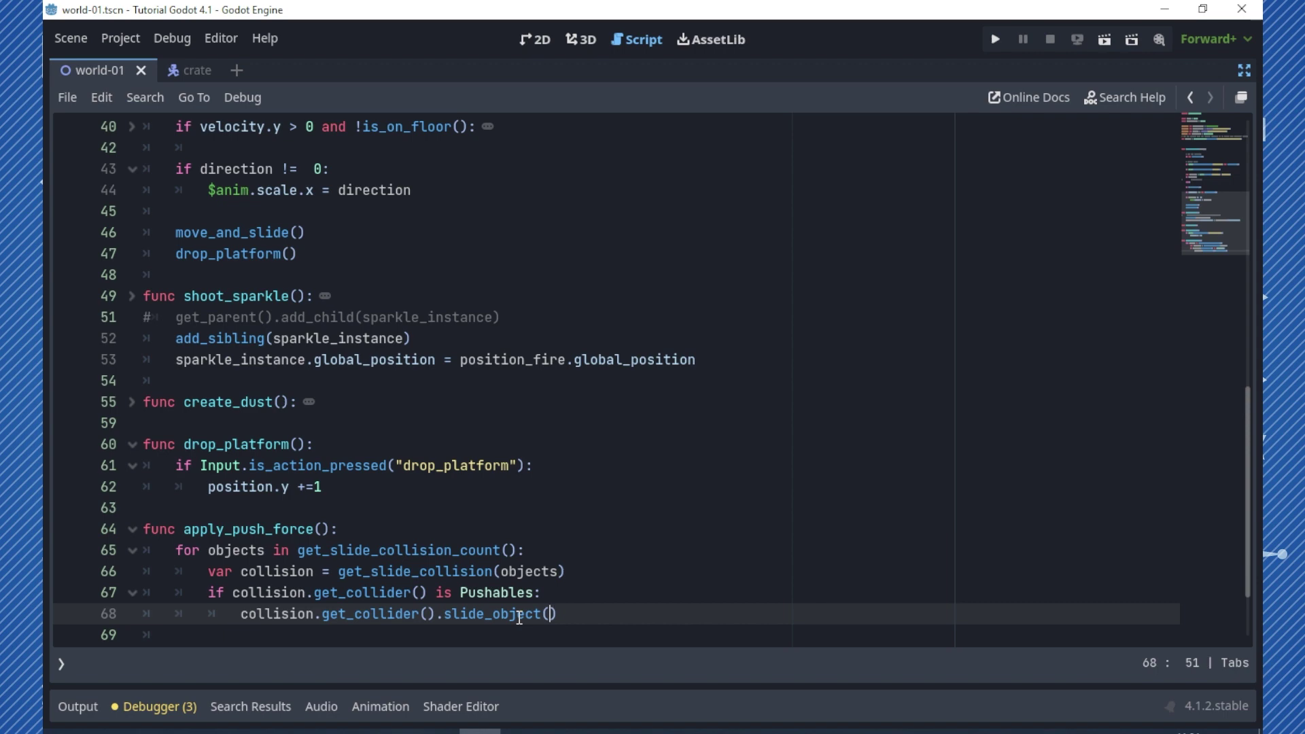
{"action": "type", "text": "-c"}
{"action": "type", "text": "olli"}
{"action": "key", "text": "Return"}
{"action": "type", "text": "get_nor"}
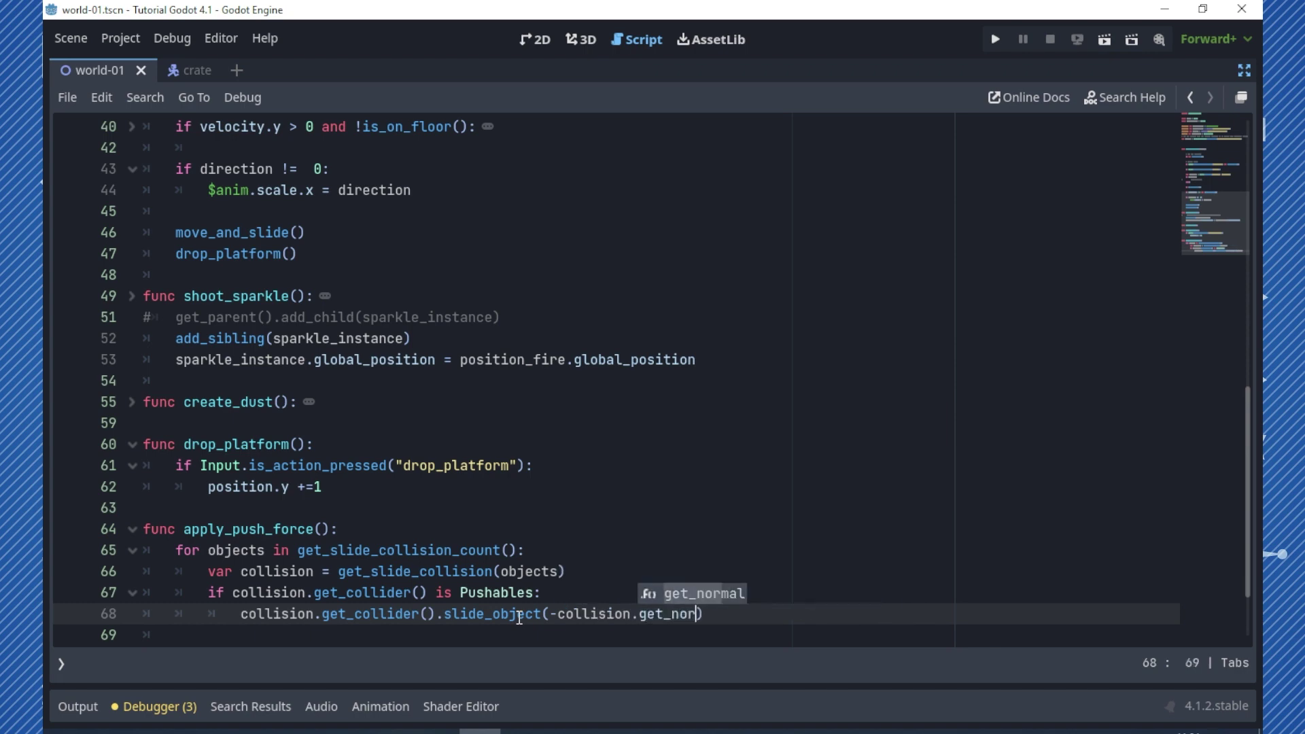
{"action": "type", "text": "ma"}
{"action": "key", "text": "Return"}
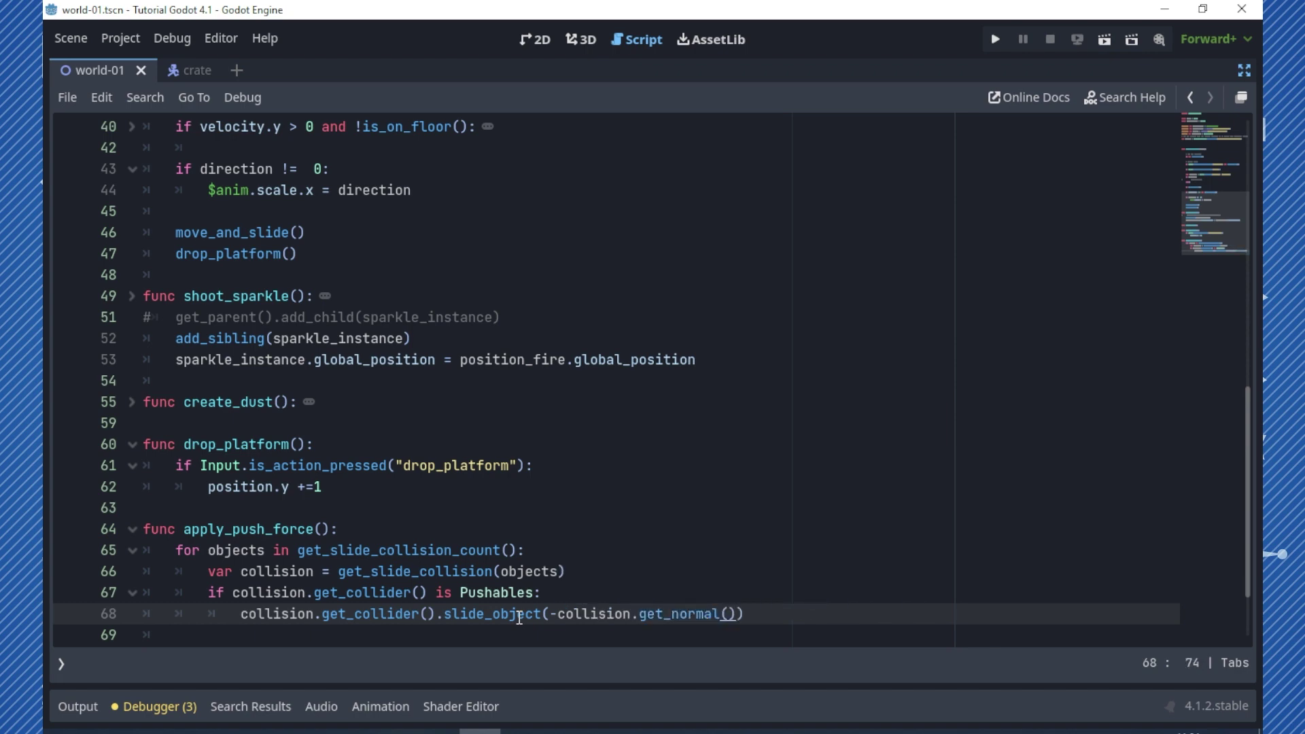
{"action": "key", "text": "Up"}
Call apply_push_force() on a new line after drop_platform() in the physics loop
{"action": "left_click", "coordinate": [332, 528]}
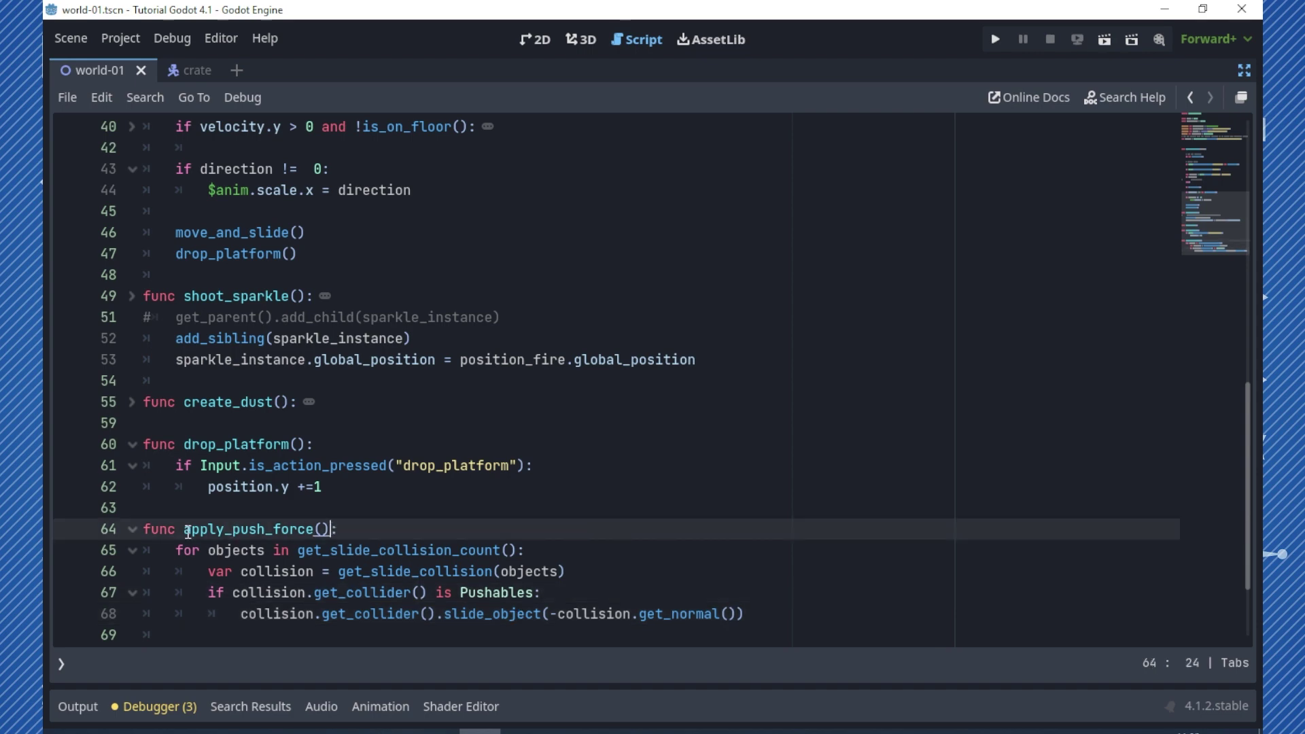
{"action": "left_click", "coordinate": [186, 529], "text": "shift"}
{"action": "key", "text": "ctrl+c"}
{"action": "left_click", "coordinate": [346, 250]}
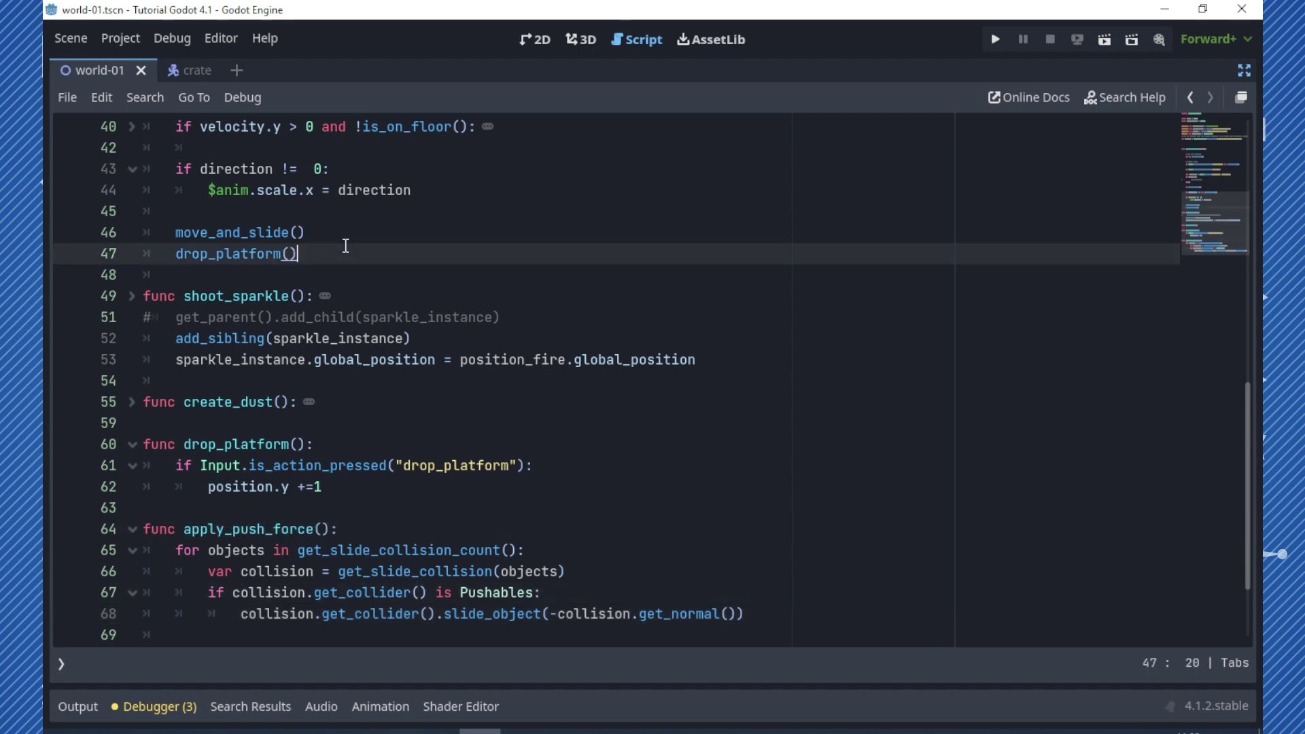
{"action": "key", "text": "Return"}
{"action": "key", "text": "ctrl+v"}
Save and run the current scene
{"action": "scroll", "coordinate": [414, 239], "scroll_direction": "up", "scroll_amount": 4}
{"action": "scroll", "coordinate": [414, 239], "scroll_direction": "up", "scroll_amount": 3}
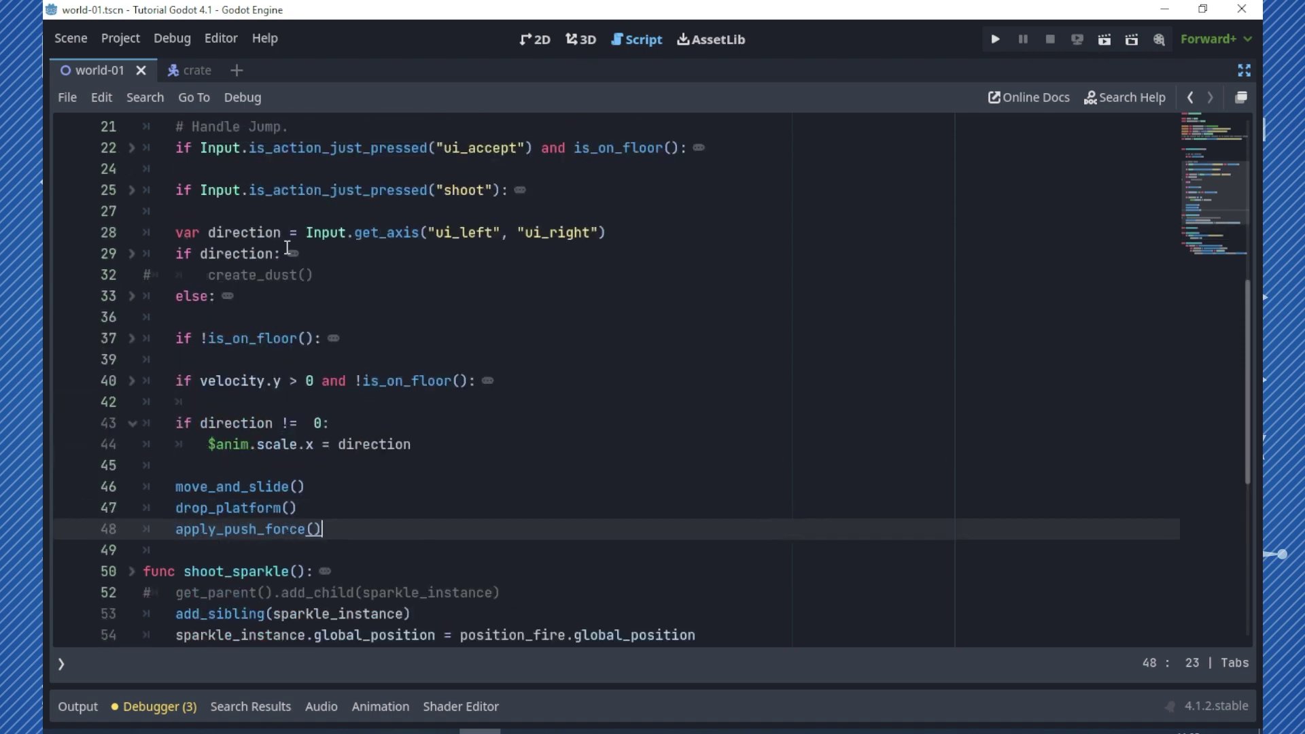
{"action": "scroll", "coordinate": [414, 239], "scroll_direction": "up", "scroll_amount": 4}
{"action": "left_click", "coordinate": [1106, 39]}
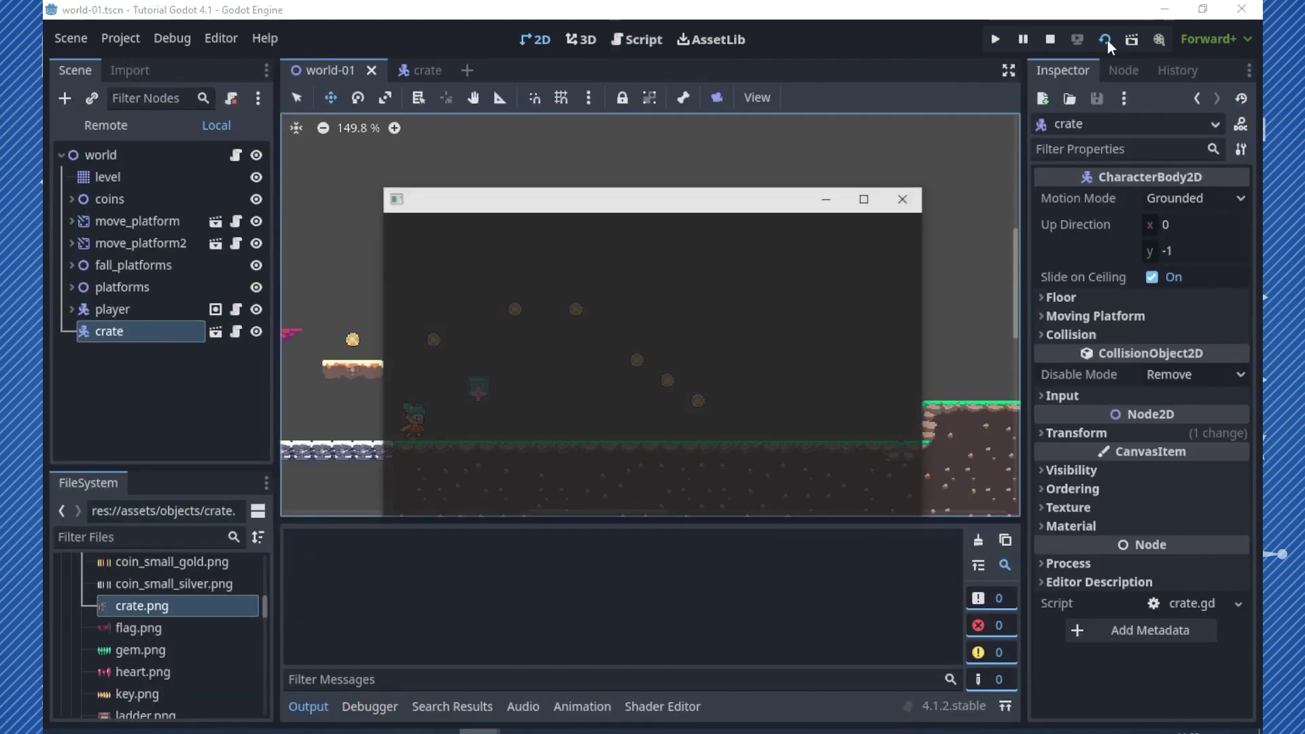
Walk and jump the player around the crate, push it right, reach the higher ledge, then stop the game
{"action": "key", "text": "Right"}
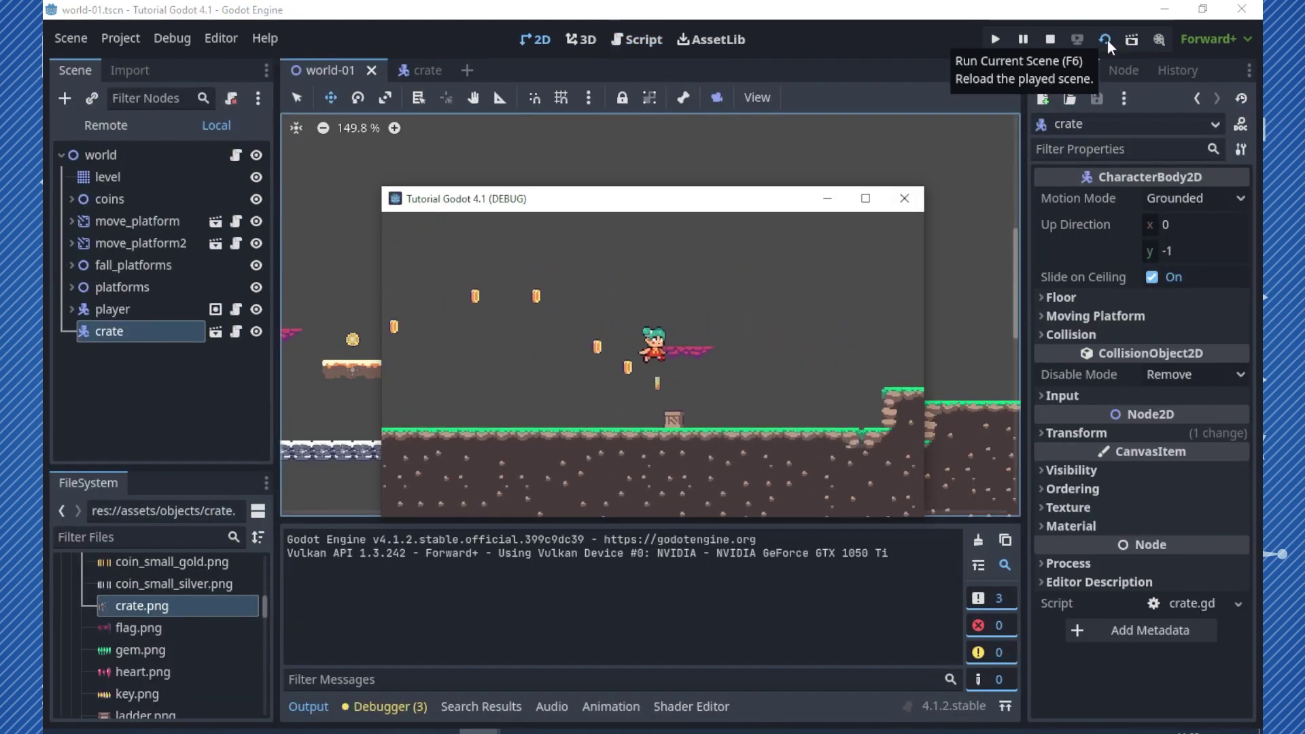
{"action": "key", "text": "Left"}
{"action": "key", "text": "space"}
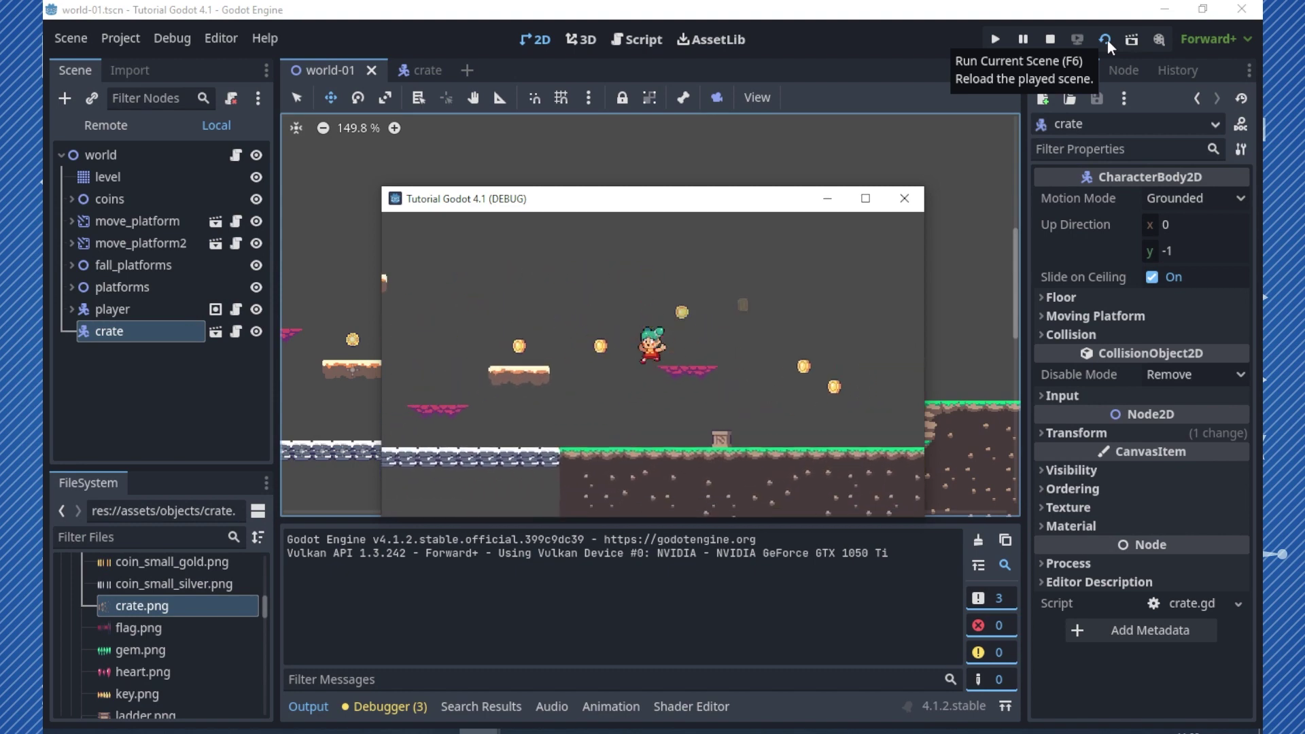
{"action": "key", "text": "Right"}
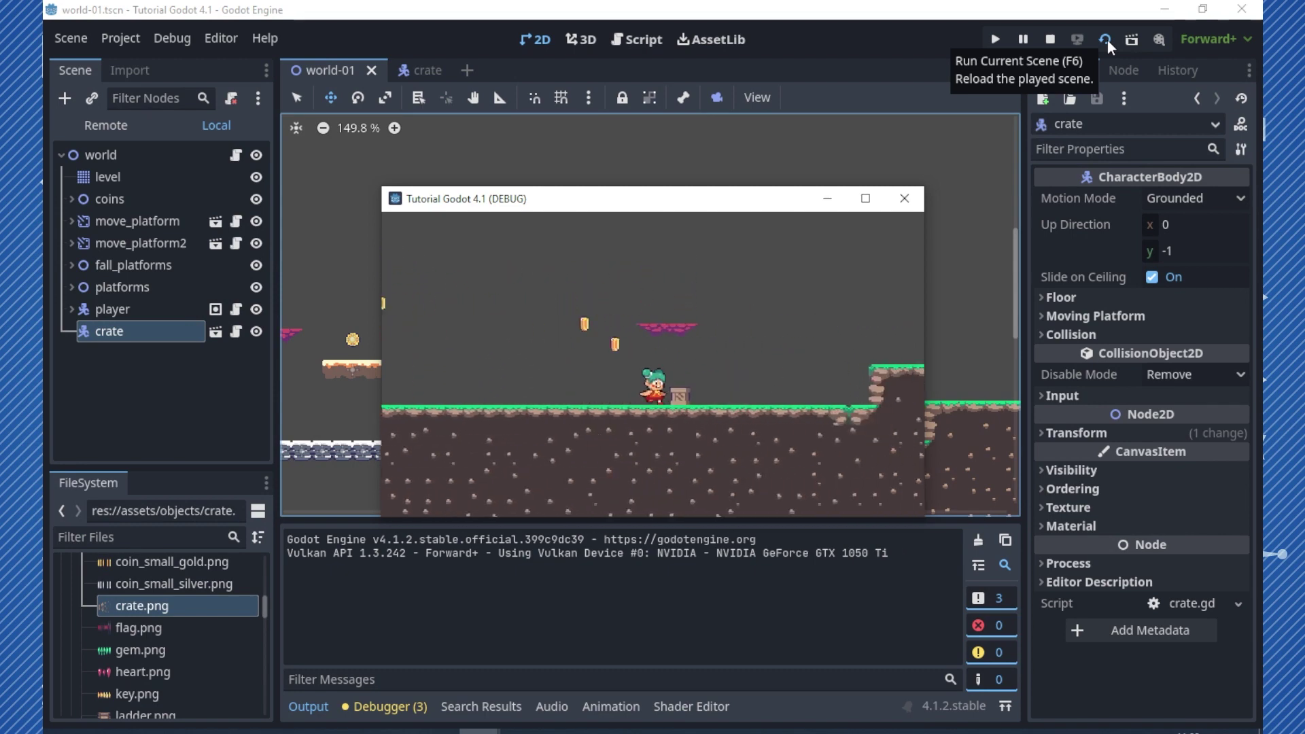
{"action": "key", "text": "space"}
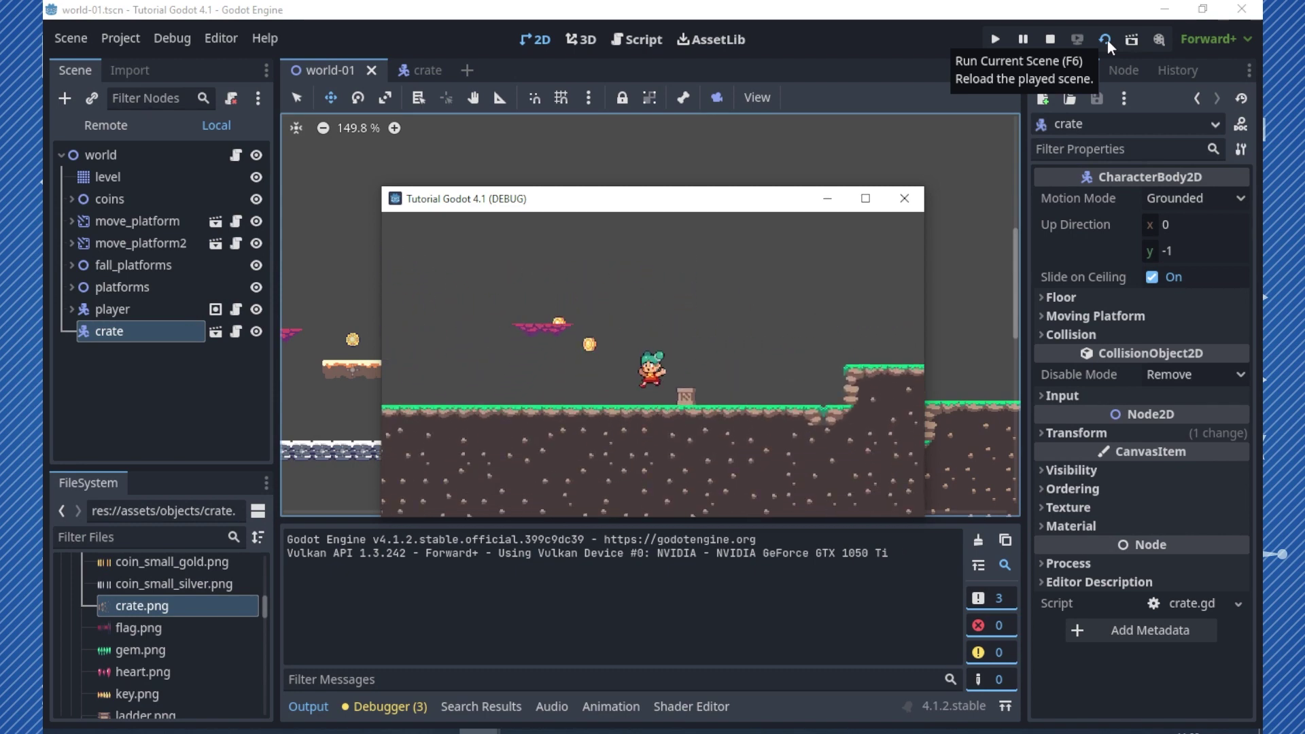
{"action": "key", "text": "Right"}
{"action": "key", "text": "space"}
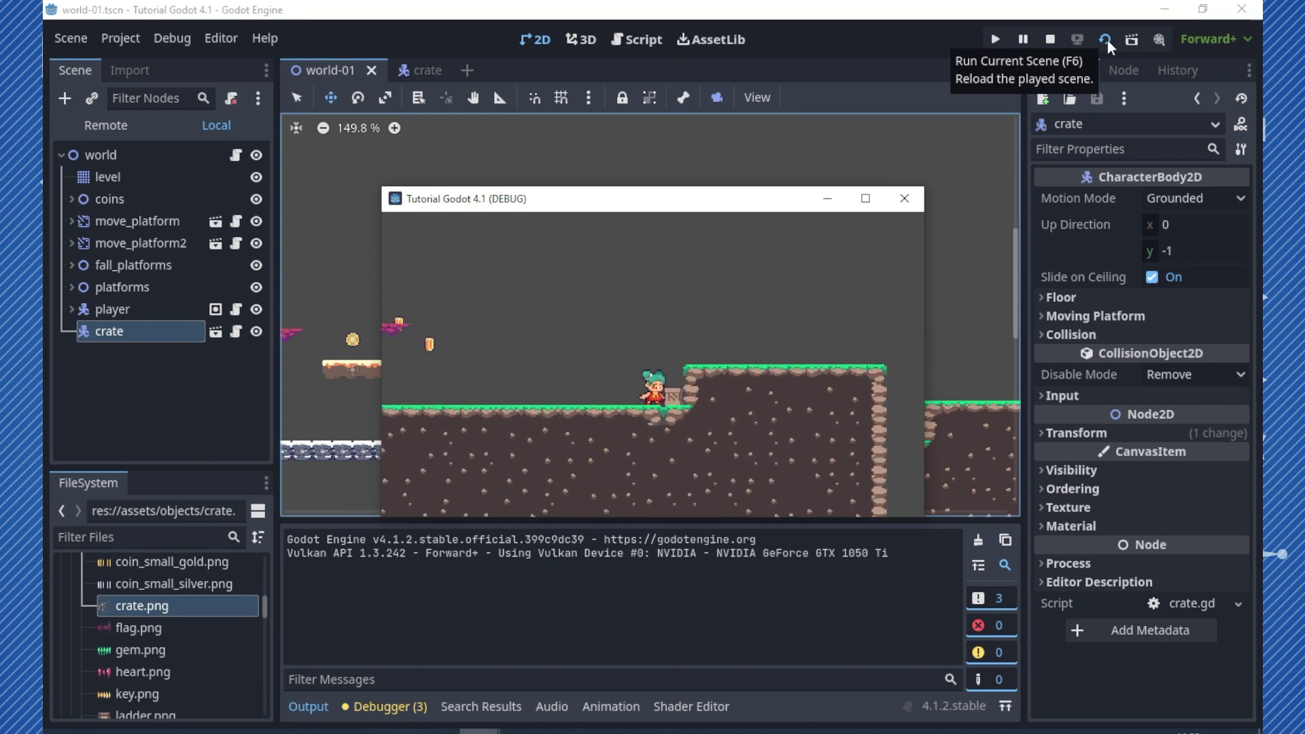
{"action": "key", "text": "Right"}
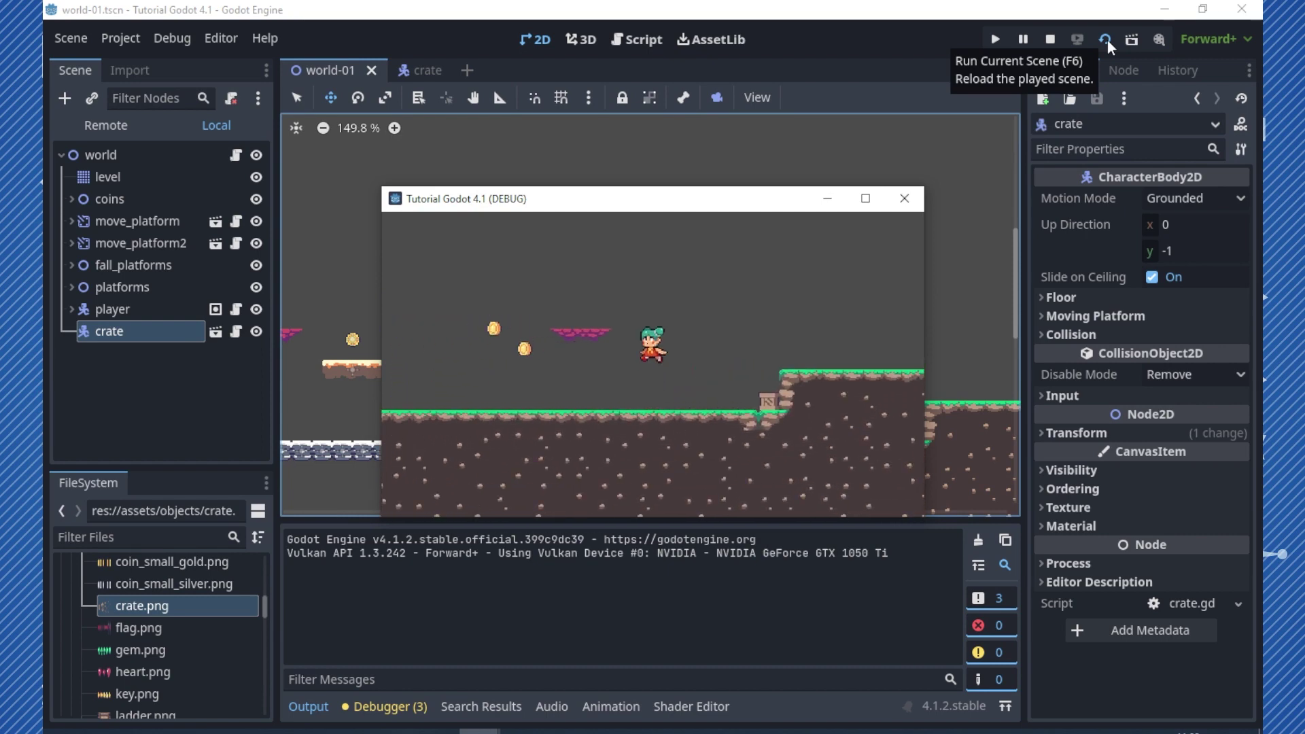
{"action": "key", "text": "space"}
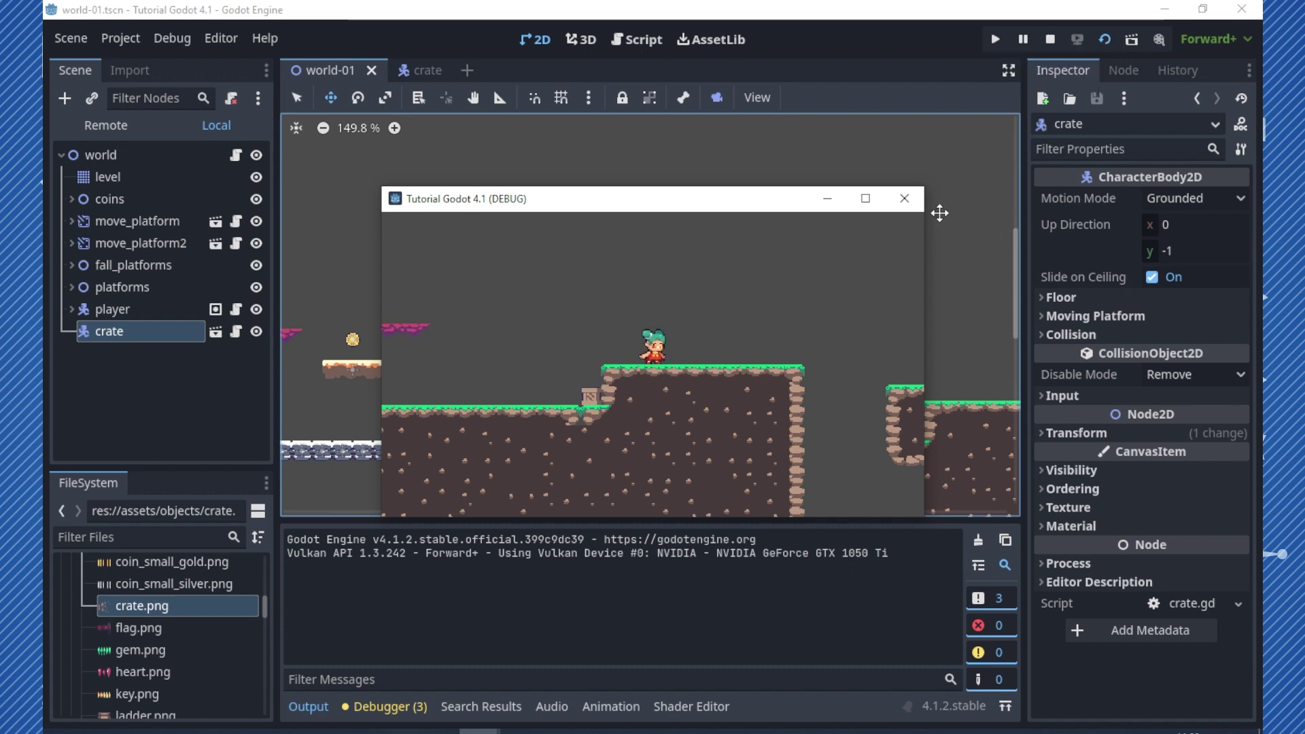
{"action": "left_click", "coordinate": [904, 199]}
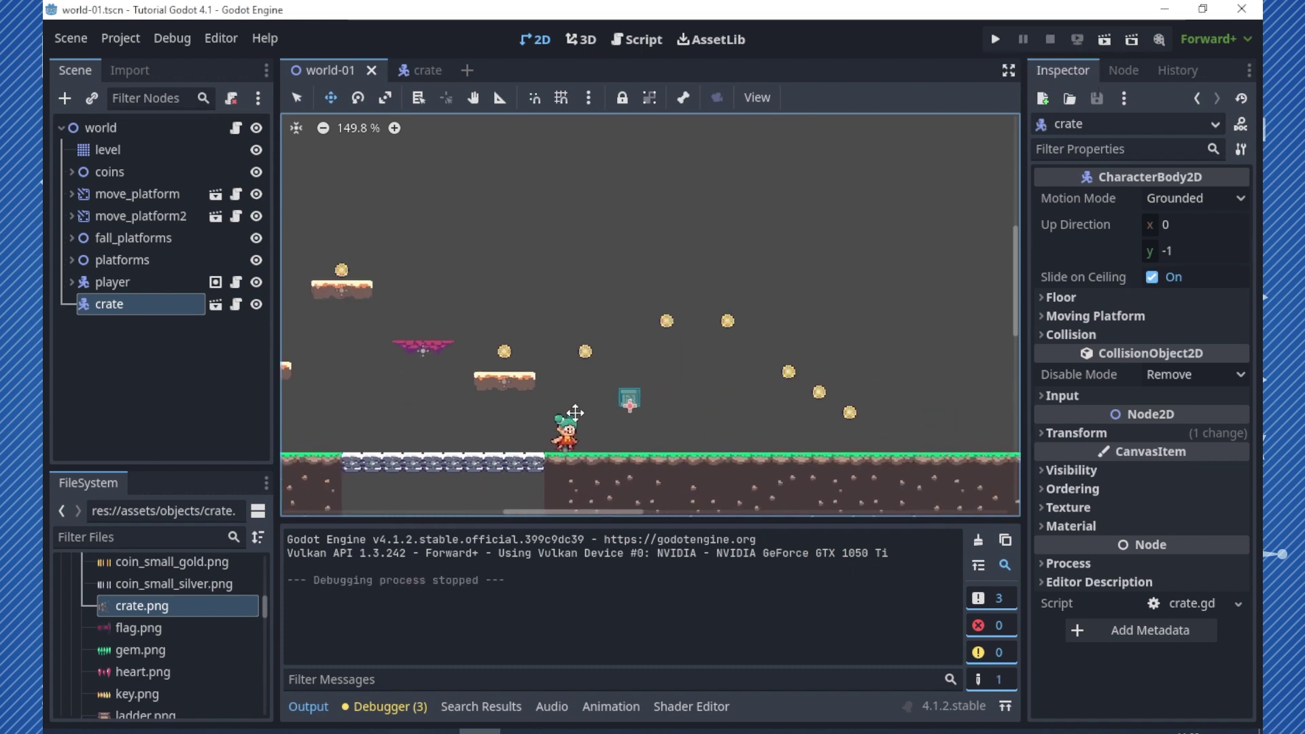
Move the crate to (334, 200), rerun the scene, and bring the player down beside the crate
{"action": "left_click_drag", "start_coordinate": [701, 362], "coordinate": [593, 316]}
{"action": "left_click", "coordinate": [1104, 39]}
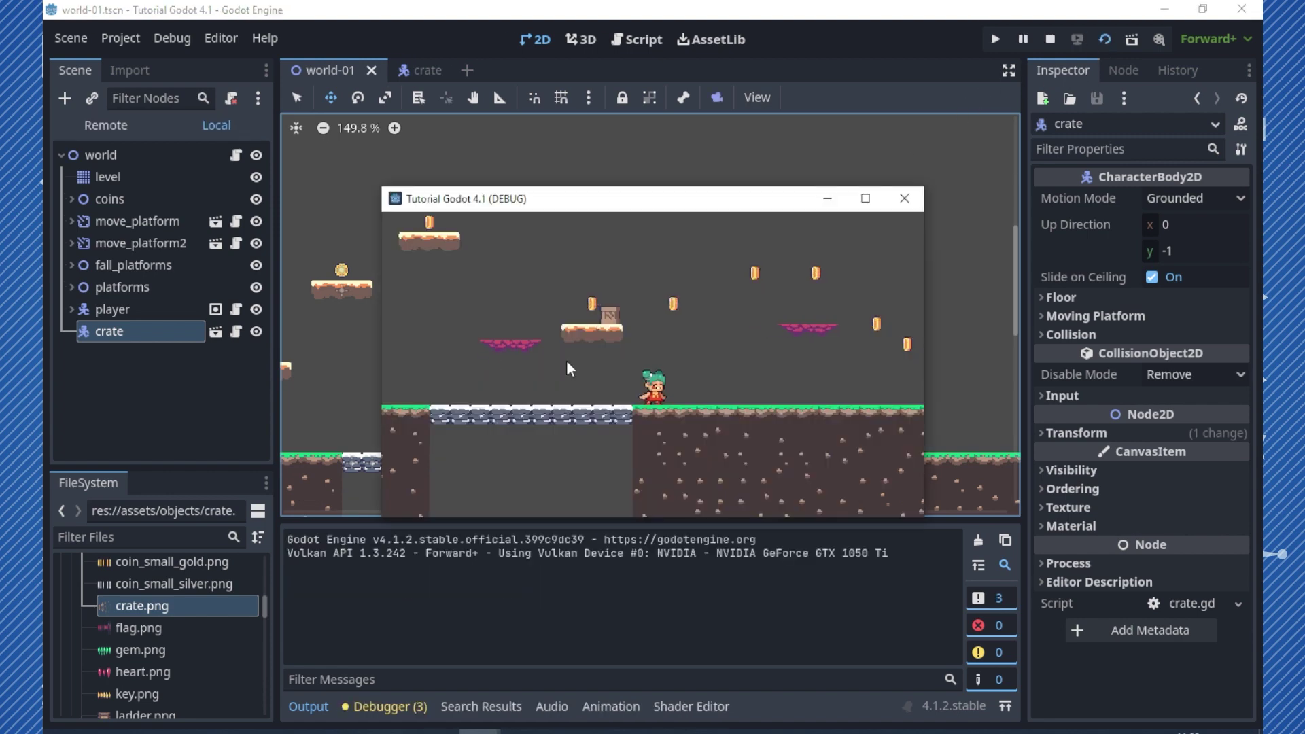
{"action": "key", "text": "Right"}
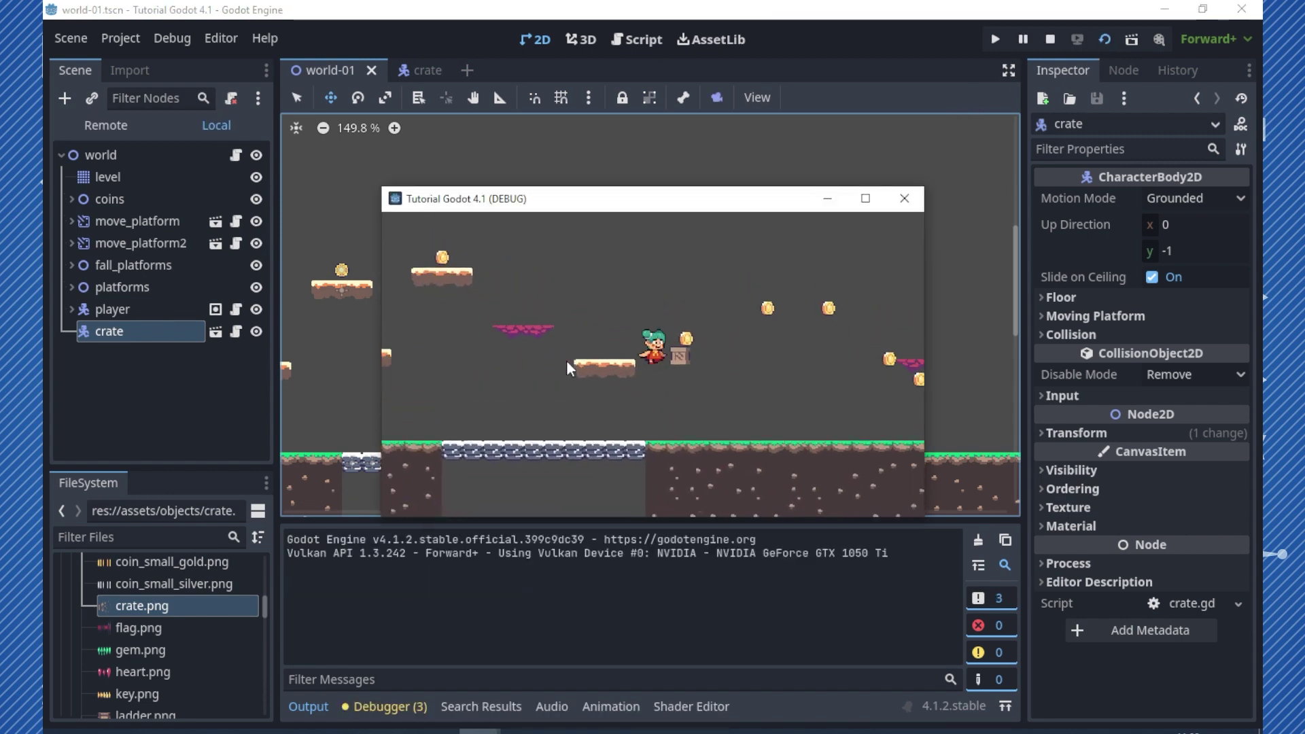
{"action": "key", "text": "Left"}
{"action": "key", "text": "space"}
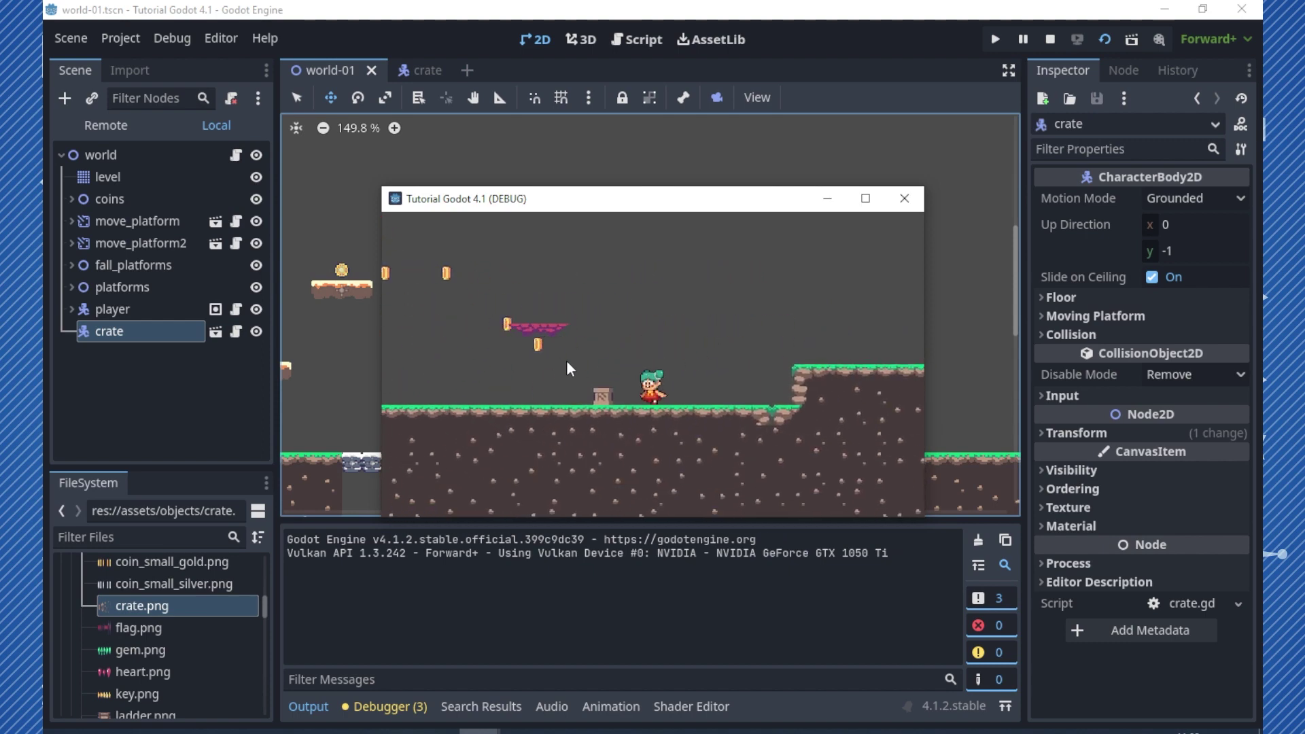
{"action": "key", "text": "Right"}
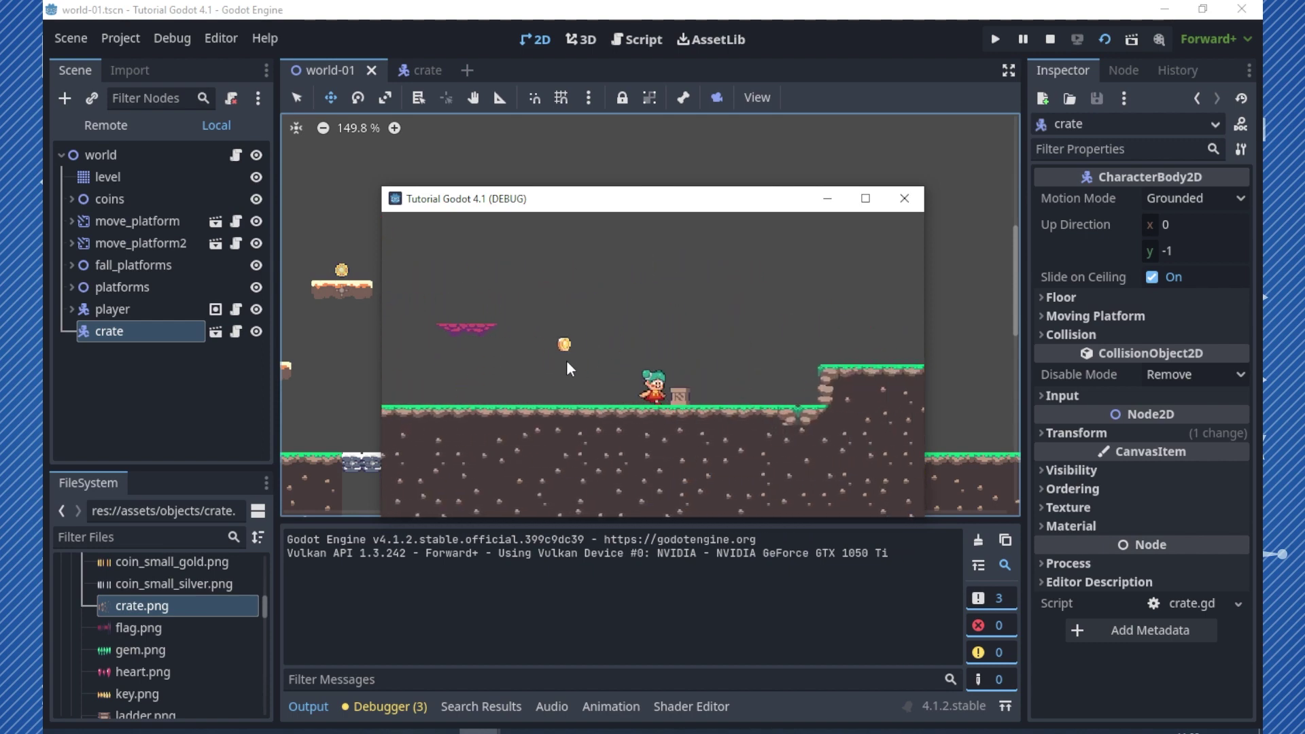
Walk and jump the player back and forth past the crate, ending up against it on the left
{"action": "key", "text": "Left"}
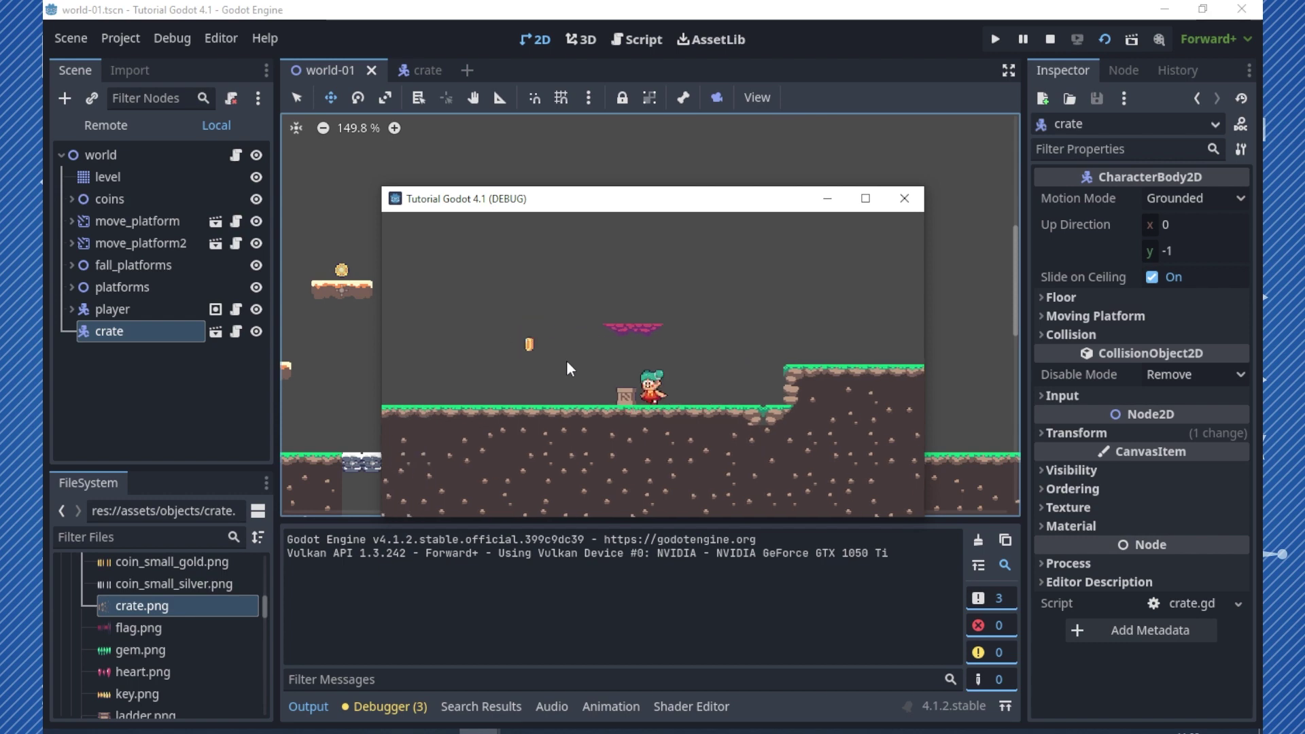
{"action": "key", "text": "space"}
{"action": "key", "text": "space"}
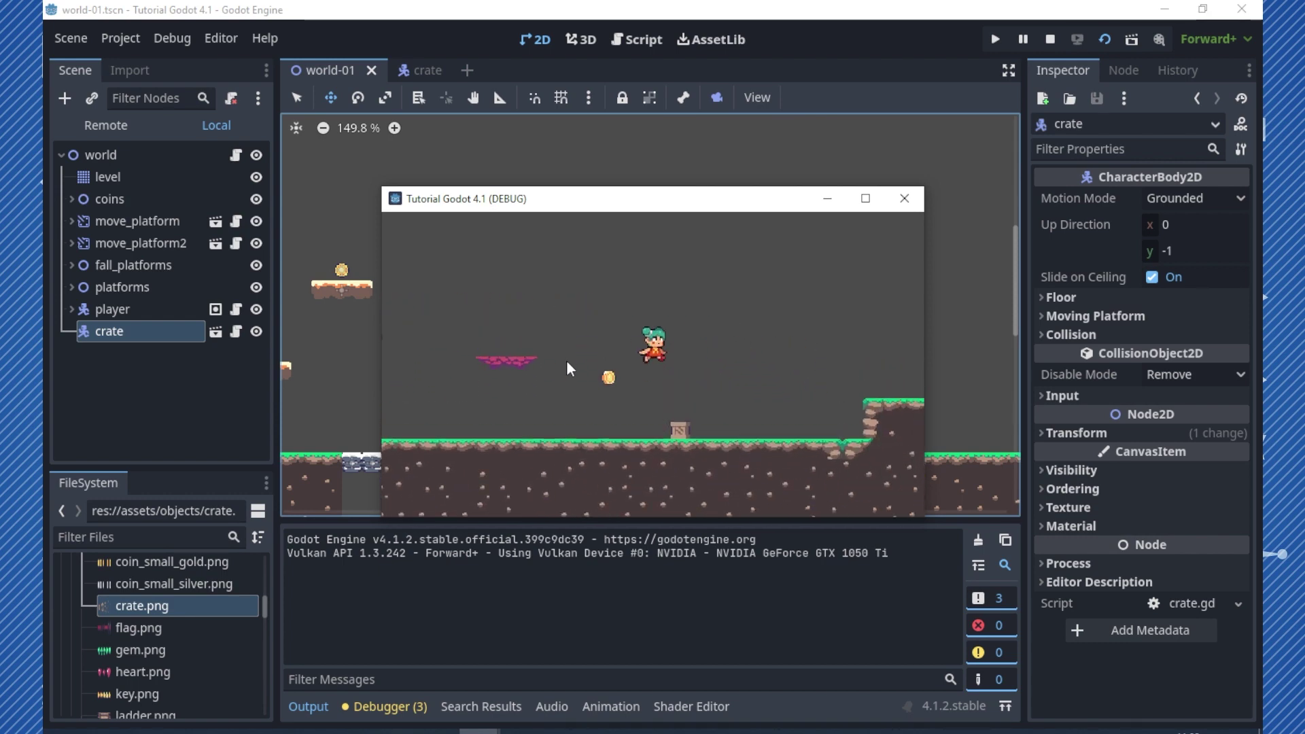
{"action": "key", "text": "Right"}
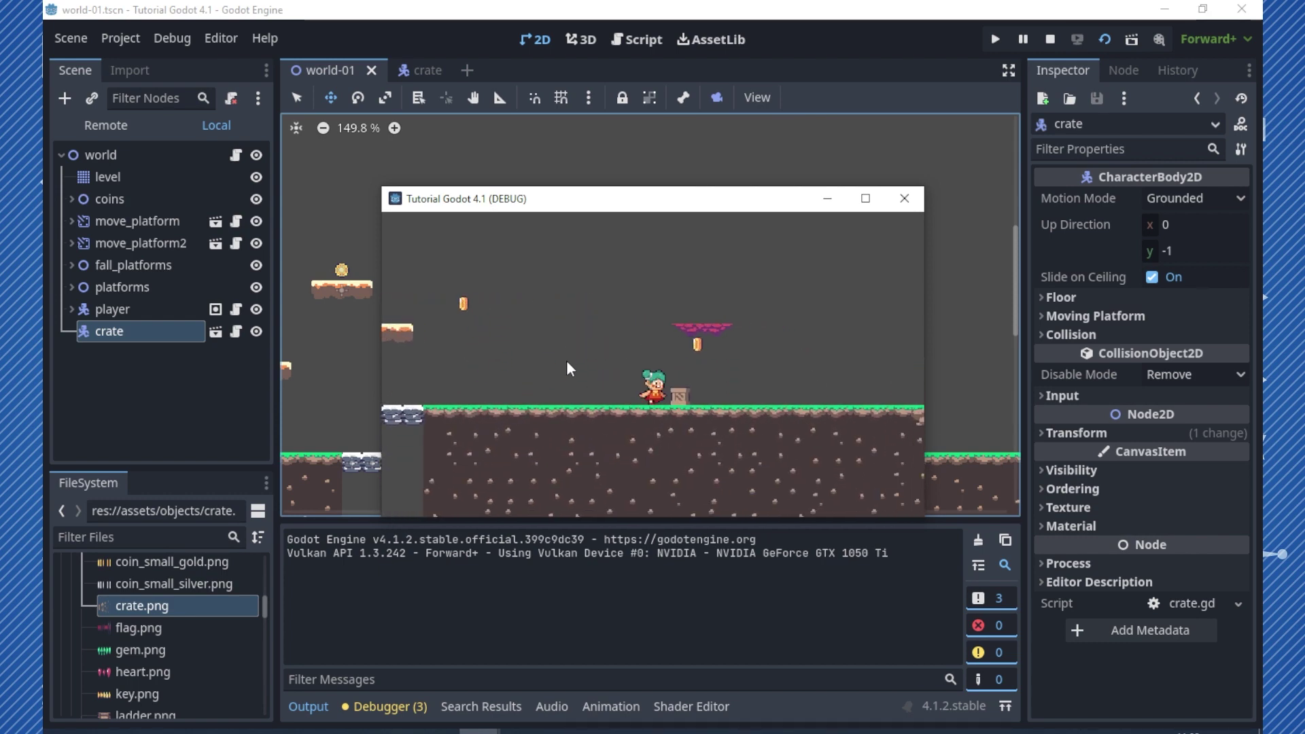
{"action": "key", "text": "Left"}
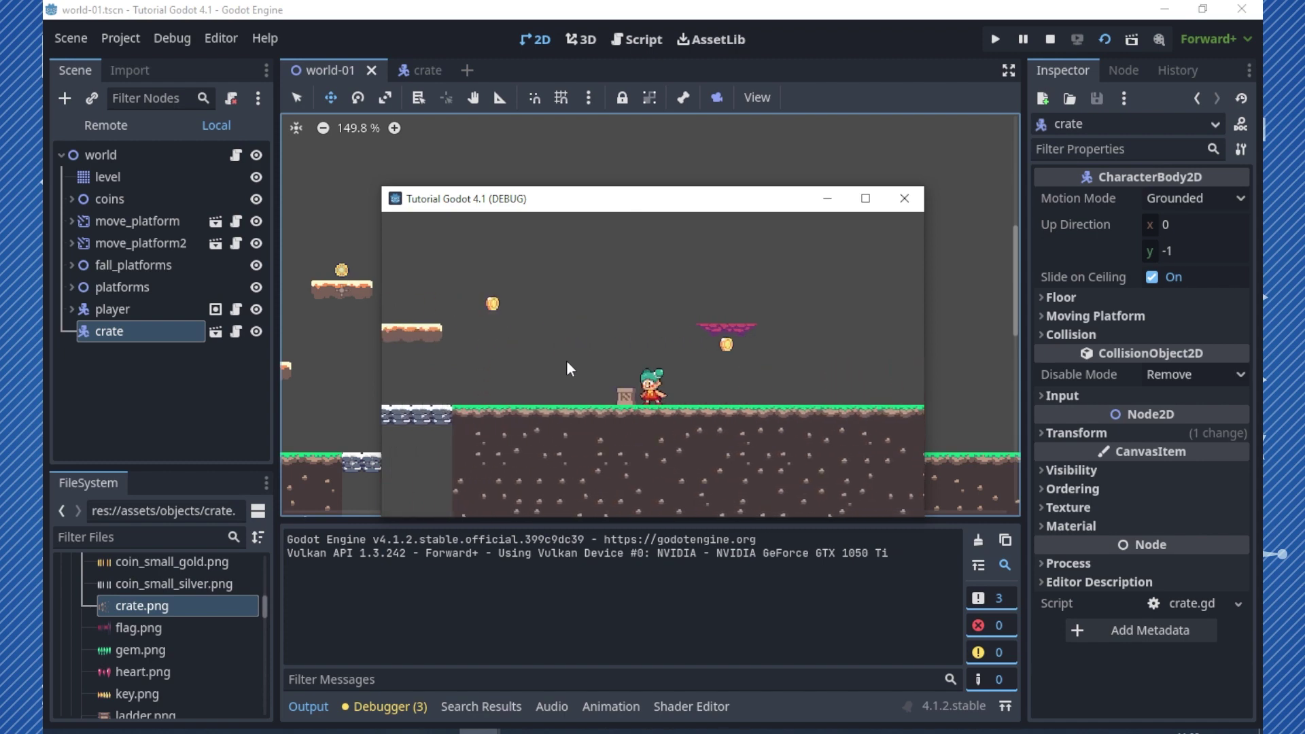
{"action": "key", "text": "space"}
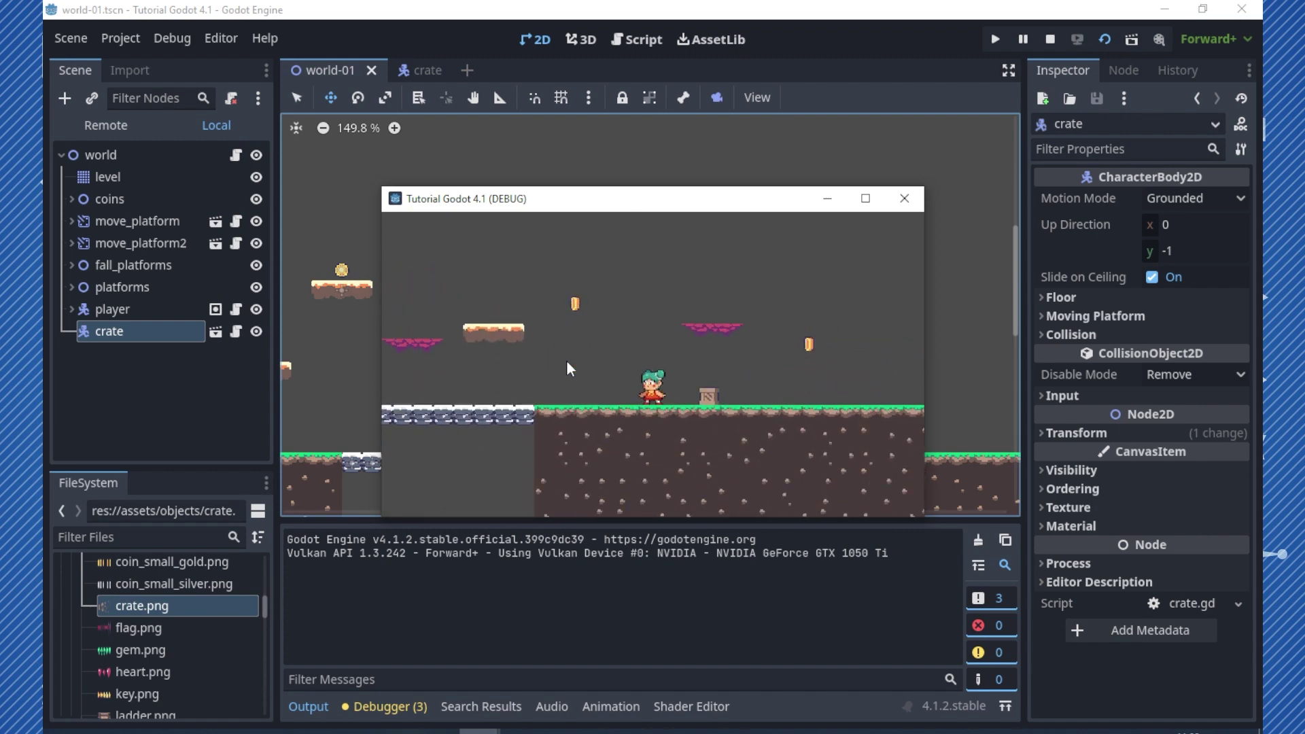
{"action": "key", "text": "Right"}
{"action": "key", "text": "space"}
{"action": "key", "text": "Left"}
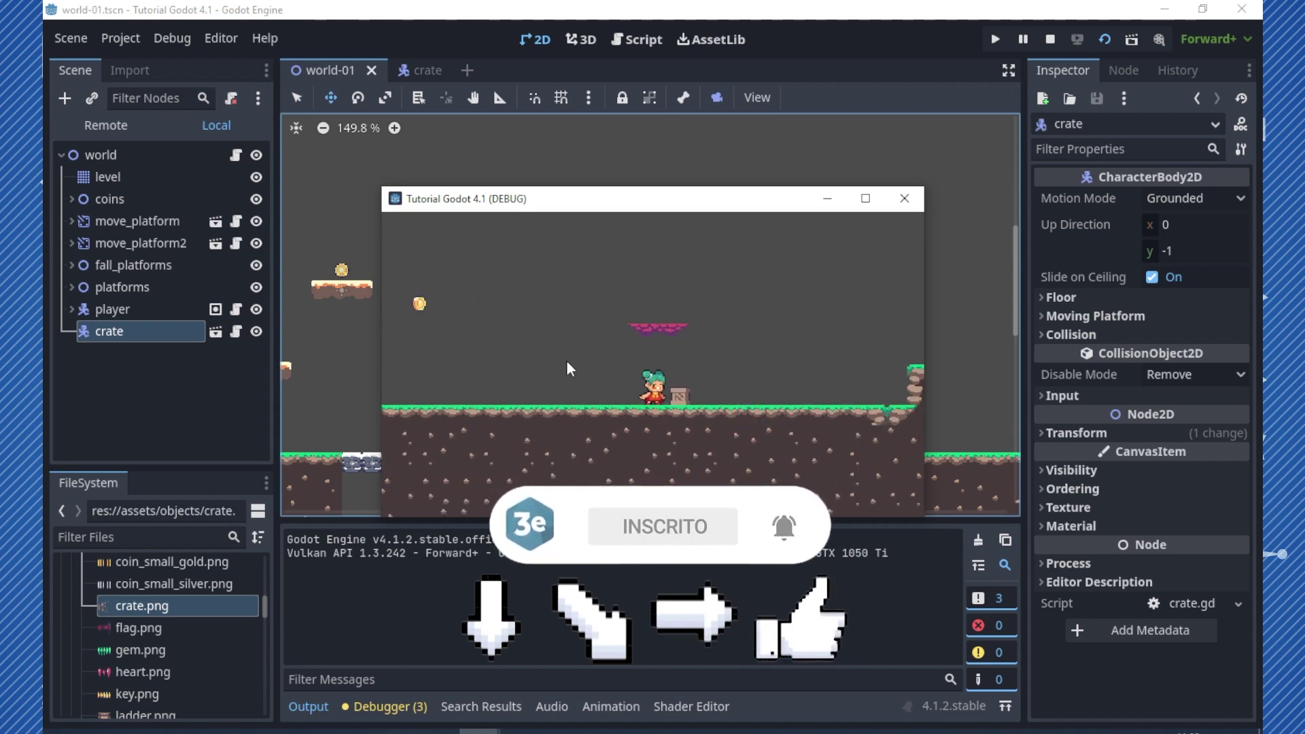
Keep jumping left and right past the crate, then run further right and return toward it
{"action": "key", "text": "space"}
{"action": "key", "text": "Right"}
{"action": "key", "text": "Left"}
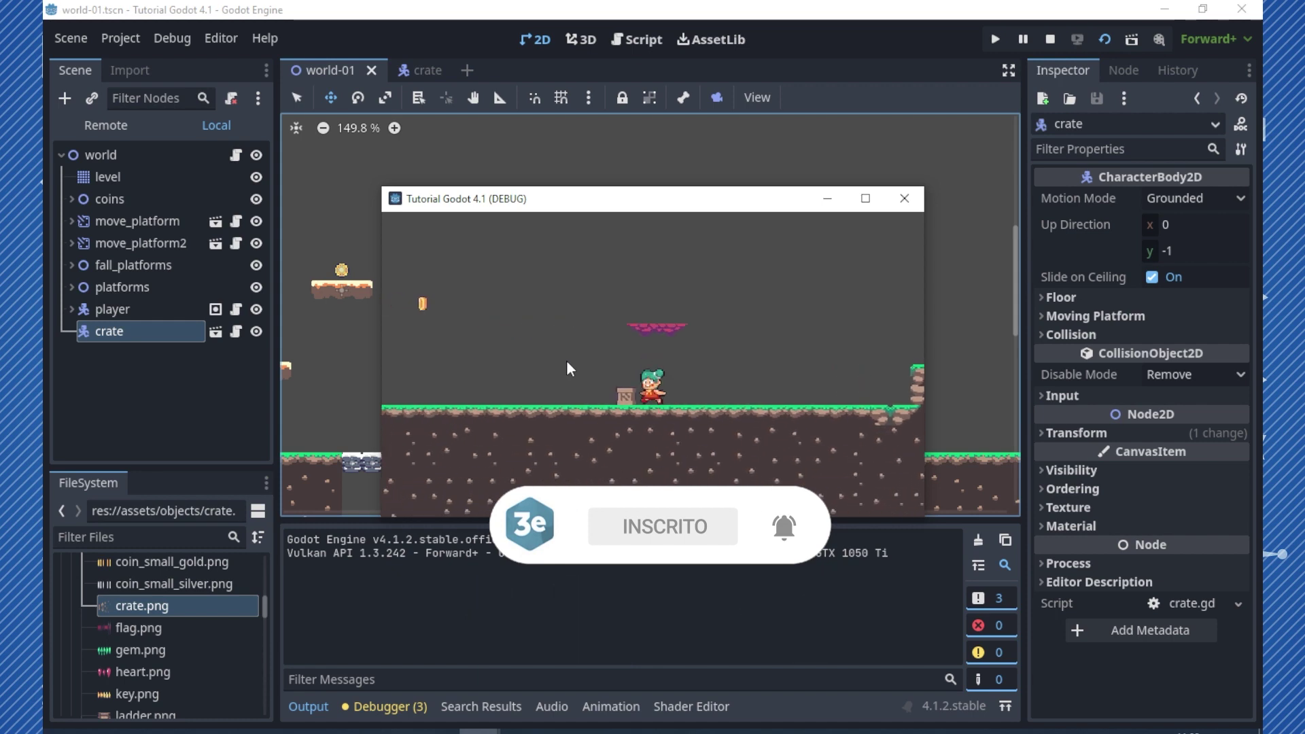
{"action": "key", "text": "space"}
{"action": "key", "text": "Right"}
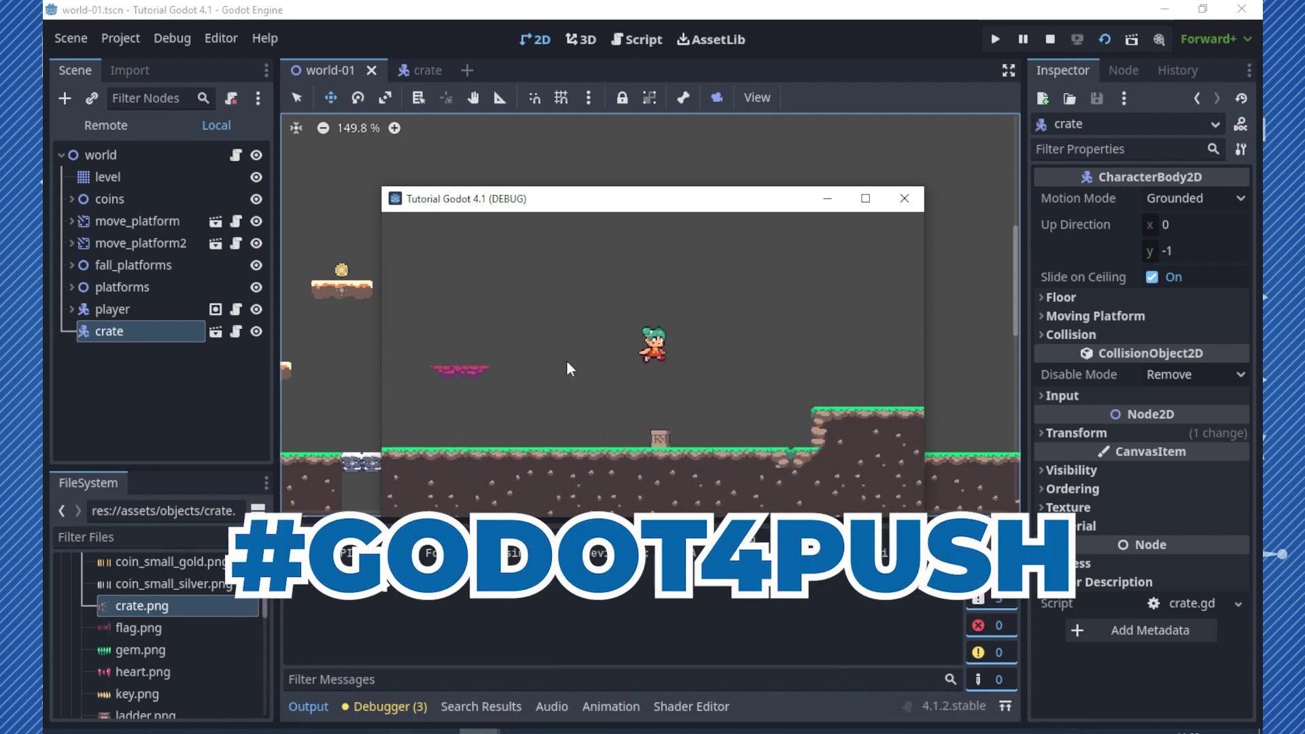
{"action": "key", "text": "Right"}
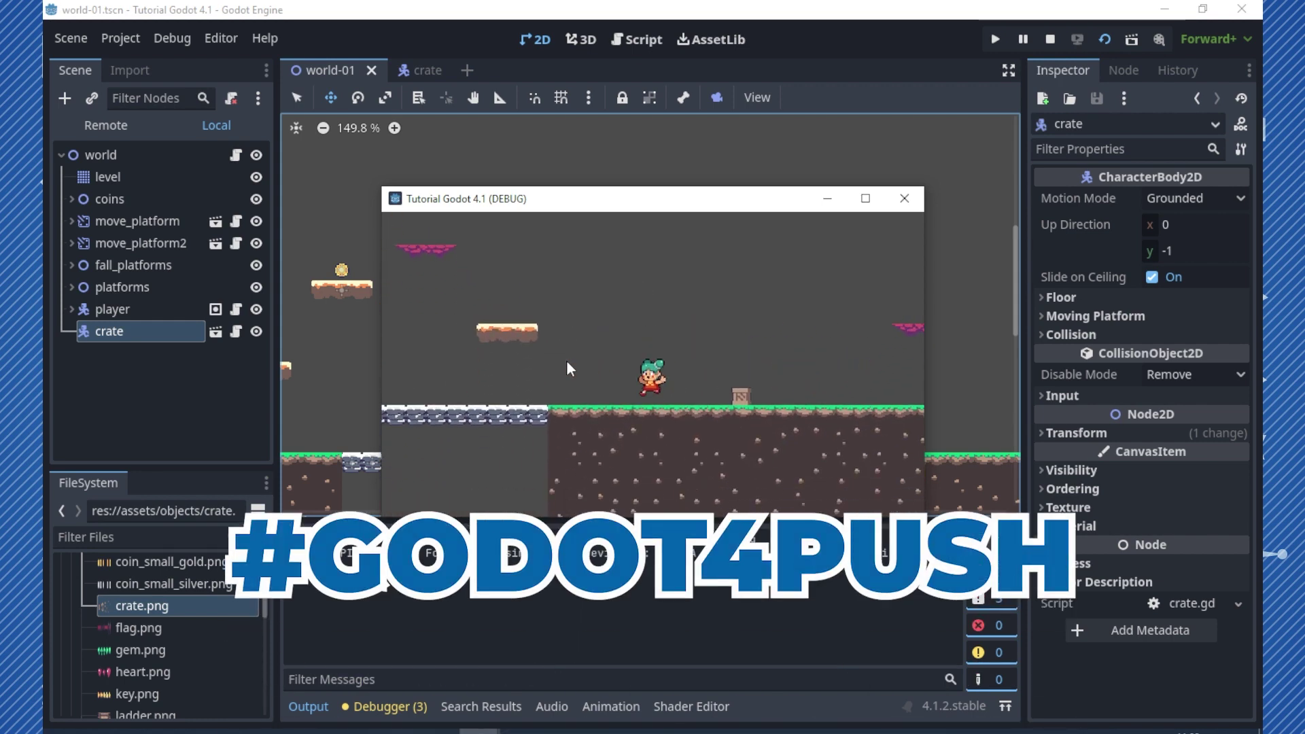
{"action": "key", "text": "Right"}
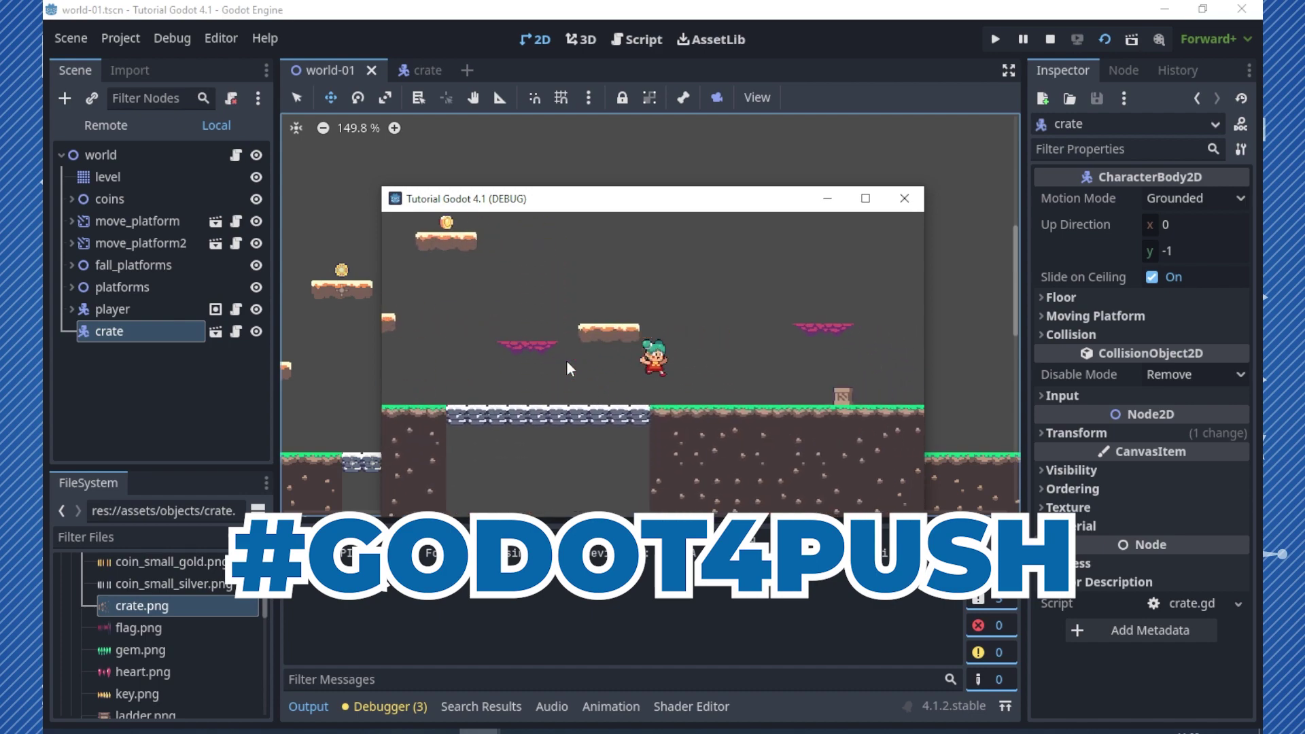